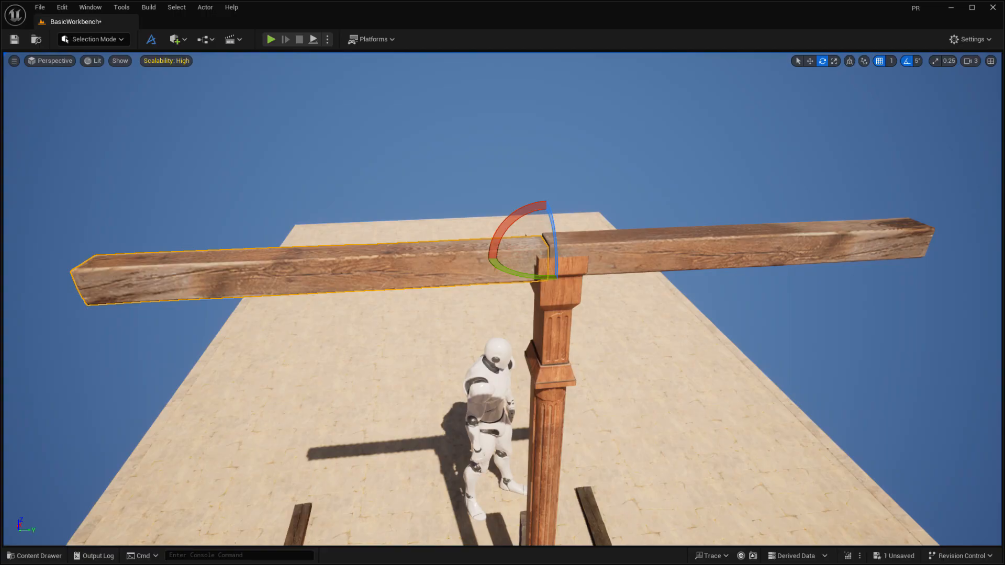
Step: Inspect the column and its two crossbeams from several sides and from above
{"action": "right_click_drag", "start_coordinate": [396, 402], "coordinate": [103, 403]}
{"action": "key", "text": "s"}
{"action": "key", "text": "d"}
{"action": "key", "text": "s"}
{"action": "key", "text": "w"}
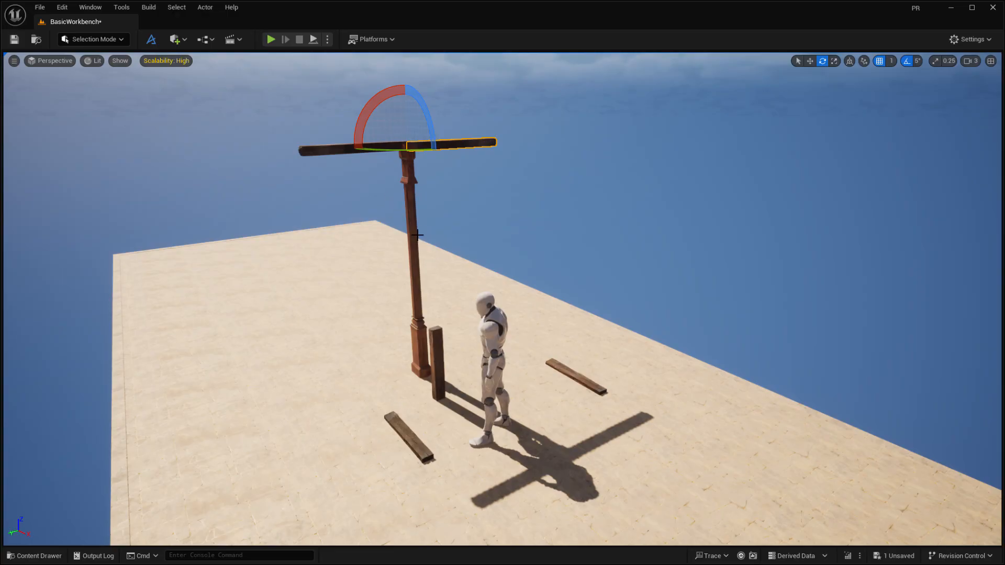
{"action": "right_click_drag", "start_coordinate": [502, 298], "coordinate": [654, 387]}
{"action": "key", "text": "a"}
{"action": "key", "text": "e"}
{"action": "key", "text": "w"}
{"action": "right_click_drag", "start_coordinate": [413, 237], "coordinate": [557, 149]}
{"action": "key", "text": "a"}
{"action": "key", "text": "e"}
{"action": "key", "text": "d"}
{"action": "key", "text": "a"}
{"action": "key", "text": "q"}
Step: Select both crossbeams on the column and scale them longer along their length
{"action": "left_click", "coordinate": [511, 205], "text": "ctrl"}
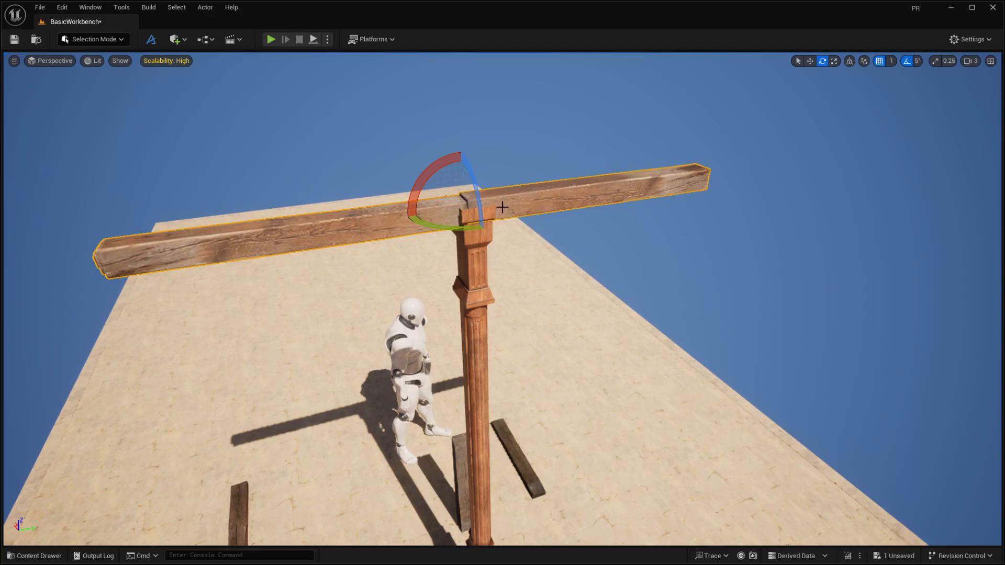
{"action": "key", "text": "r"}
{"action": "left_click_drag", "start_coordinate": [493, 205], "coordinate": [565, 192]}
{"action": "right_click_drag", "start_coordinate": [565, 192], "coordinate": [395, 162]}
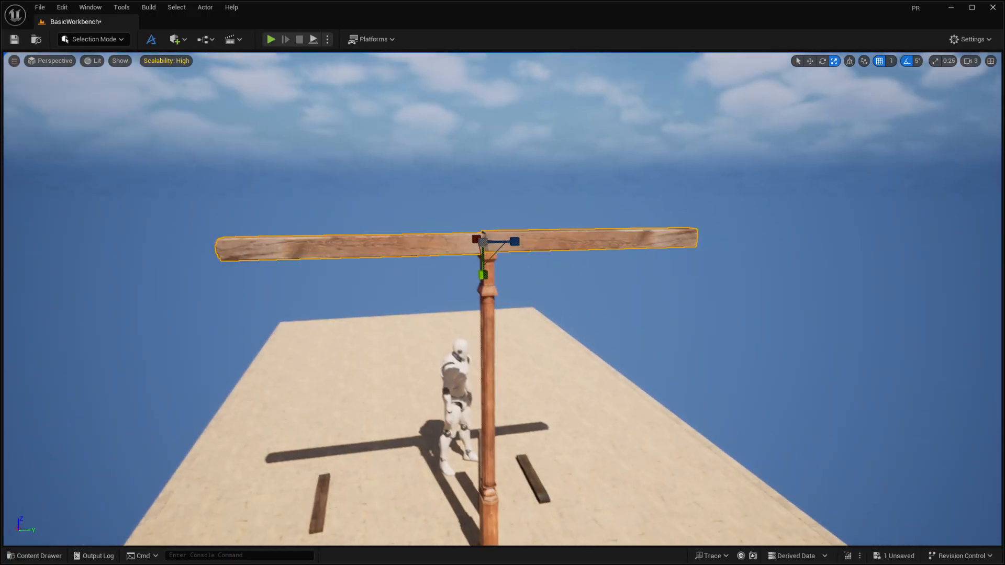
Step: Move both crossbeams together along their length so their joint sits over the column
{"action": "right_click_drag", "start_coordinate": [523, 270], "coordinate": [445, 277]}
{"action": "key", "text": "d"}
{"action": "key", "text": "w"}
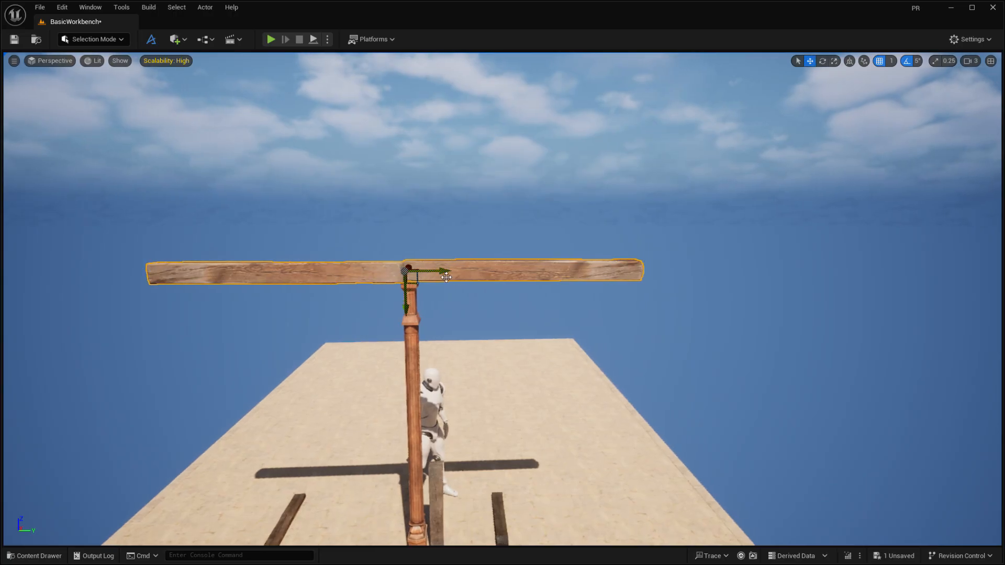
{"action": "left_click_drag", "start_coordinate": [437, 271], "coordinate": [444, 271]}
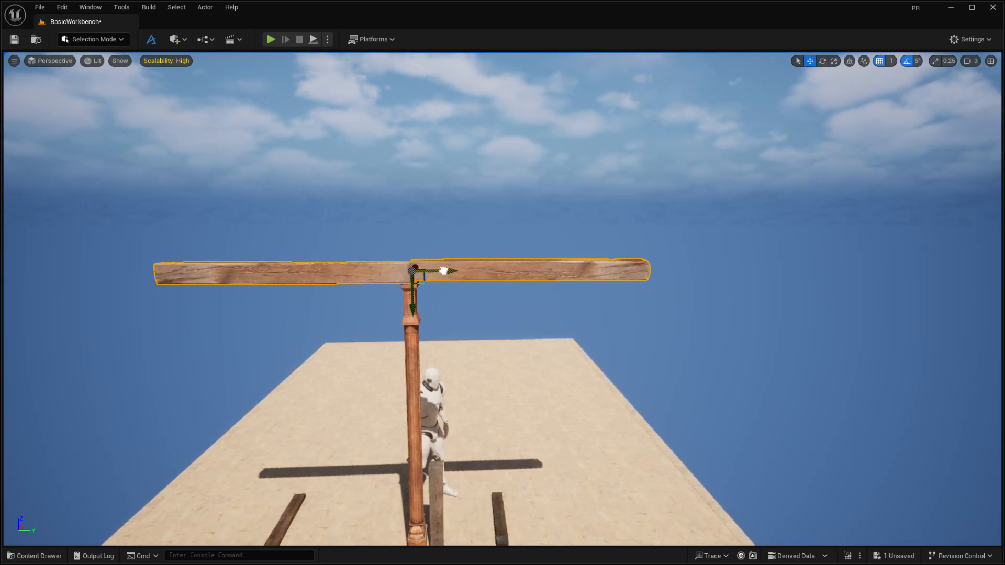
{"action": "key", "text": "Delete"}
{"action": "mouse_move", "coordinate": [490, 383]}
{"action": "right_mouse_down"}
{"action": "mouse_move", "coordinate": [490, 398]}
{"action": "mouse_move", "coordinate": [485, 379]}
{"action": "right_mouse_up"}
{"action": "key", "text": "ctrl+z"}
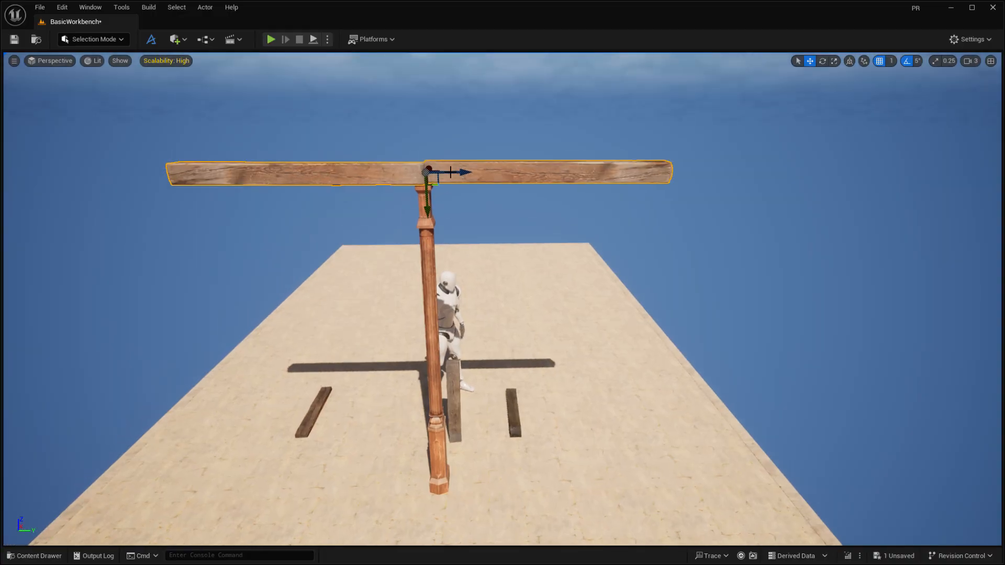
Step: Shift both crossbeams slightly back along their length and raise the left beam to line up with the right one
{"action": "left_click_drag", "start_coordinate": [458, 179], "coordinate": [449, 173]}
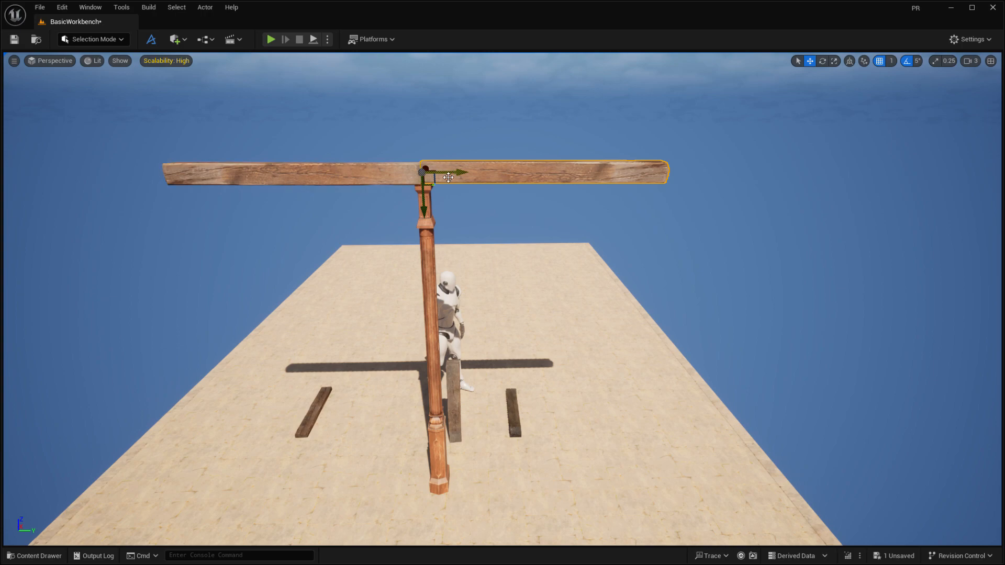
{"action": "scroll", "coordinate": [442, 174], "scroll_direction": "up", "scroll_amount": 3}
{"action": "mouse_move", "coordinate": [436, 178]}
{"action": "right_mouse_down"}
{"action": "mouse_move", "coordinate": [417, 148]}
{"action": "mouse_move", "coordinate": [435, 178]}
{"action": "right_mouse_up"}
{"action": "key", "text": "w"}
{"action": "left_click", "coordinate": [438, 207]}
{"action": "left_click_drag", "start_coordinate": [470, 175], "coordinate": [470, 173]}
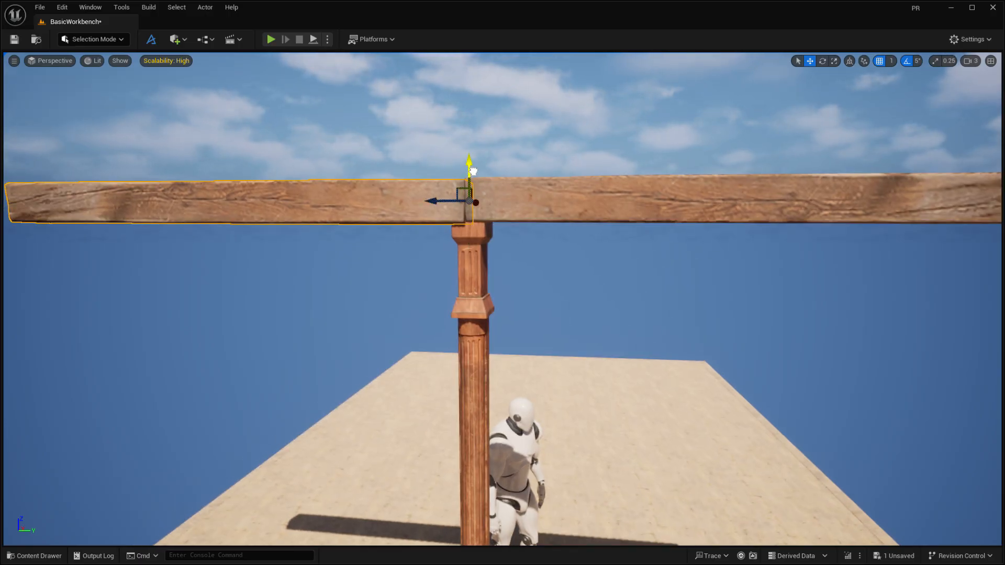
{"action": "left_click_drag", "start_coordinate": [475, 171], "coordinate": [476, 170]}
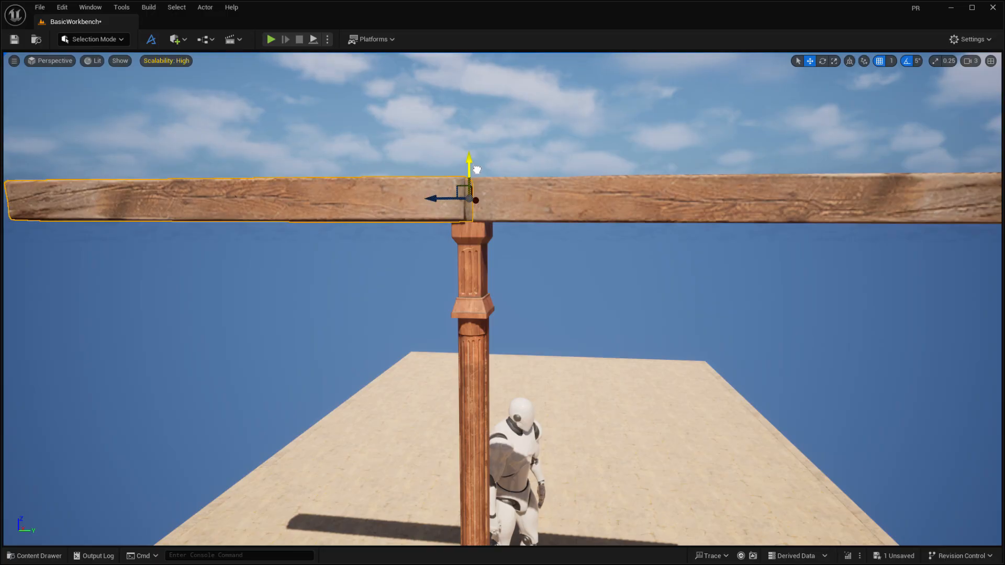
Step: Scale both crossbeams down in height to turn them into thin planks
{"action": "left_click", "coordinate": [502, 208]}
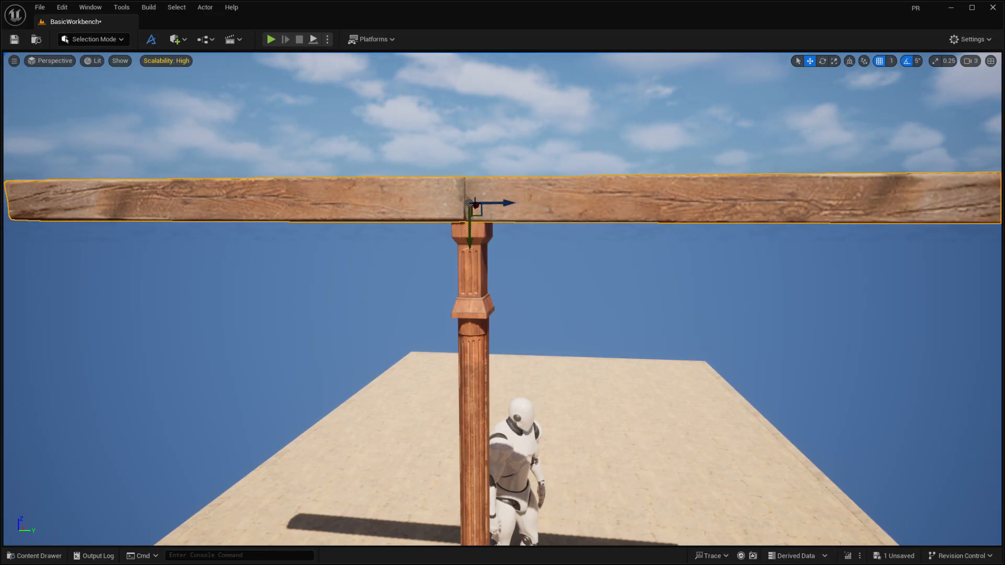
{"action": "key", "text": "r"}
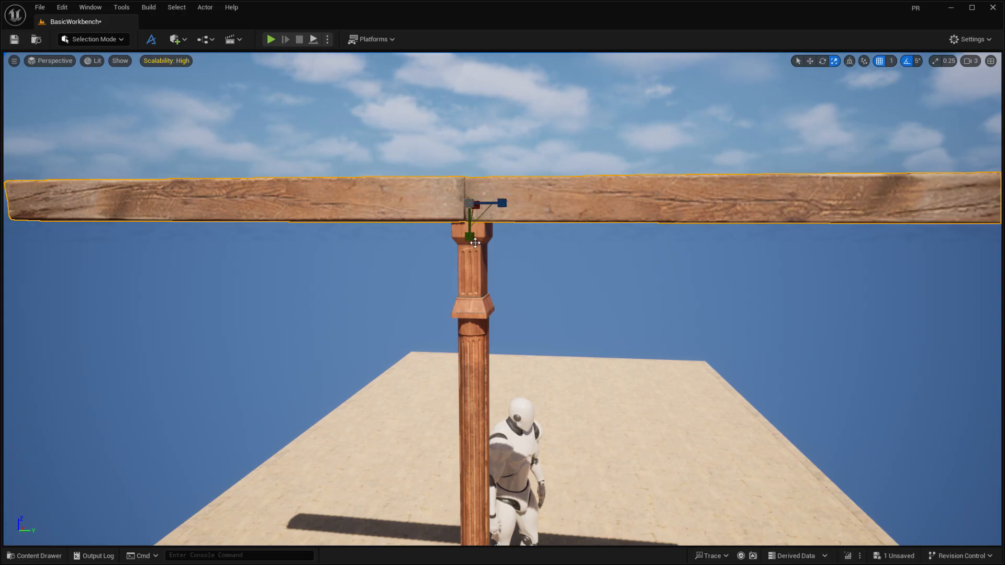
{"action": "left_click_drag", "start_coordinate": [469, 237], "coordinate": [468, 206]}
{"action": "left_click", "coordinate": [392, 303]}
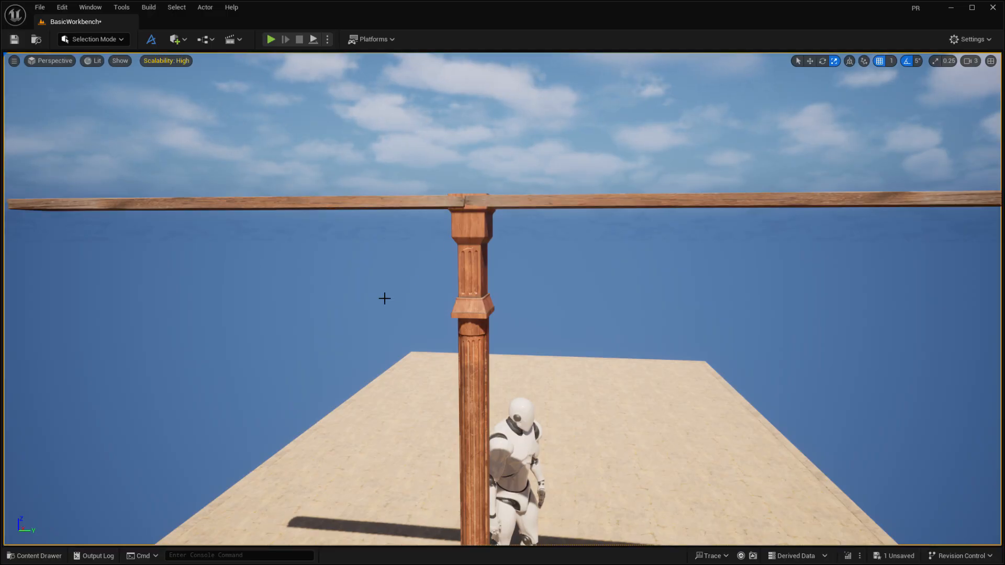
Step: Turn off grid snapping and raise each thin beam onto the top of the column
{"action": "right_click_drag", "start_coordinate": [393, 305], "coordinate": [442, 316]}
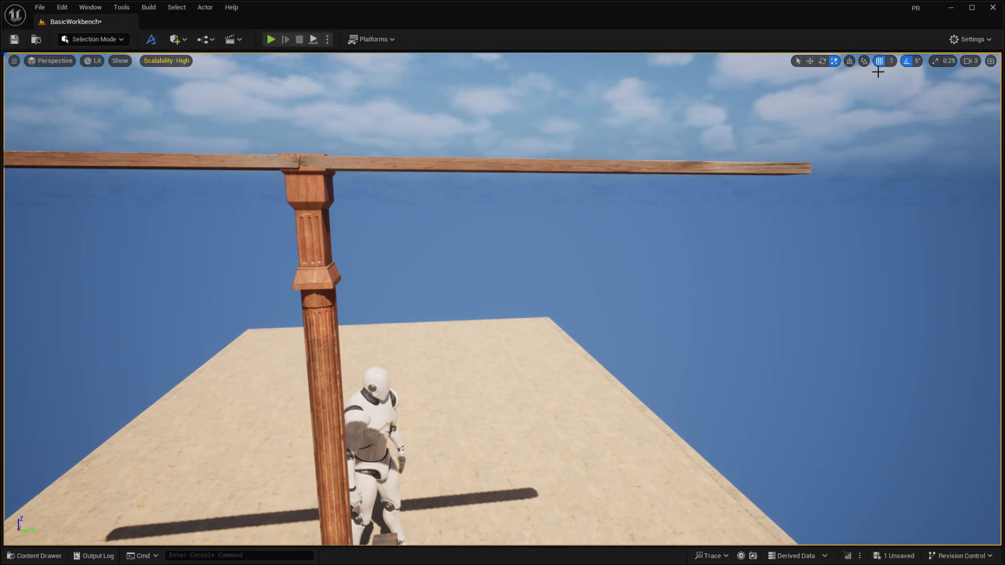
{"action": "left_click", "coordinate": [265, 169]}
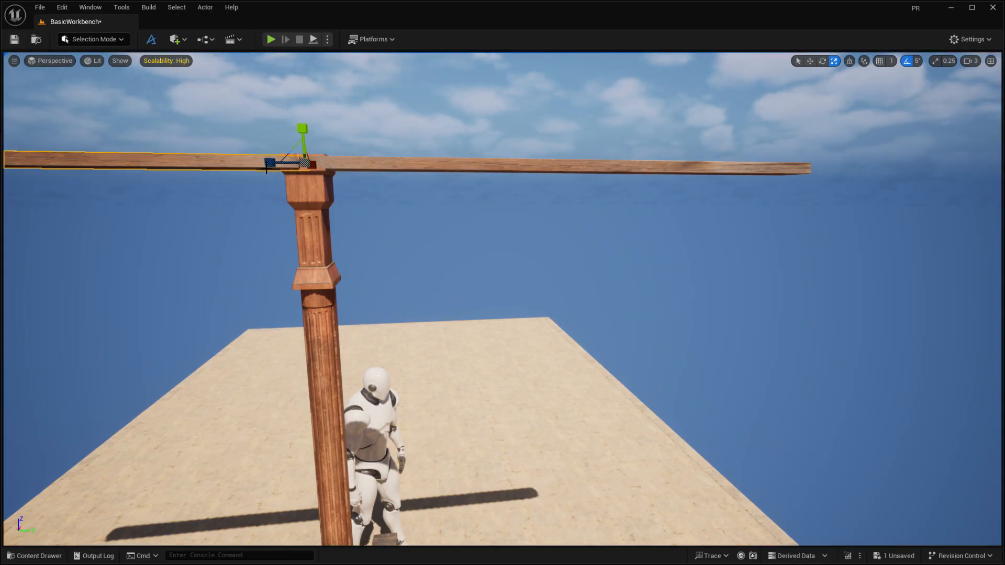
{"action": "key", "text": "w"}
{"action": "left_click_drag", "start_coordinate": [313, 132], "coordinate": [315, 121]}
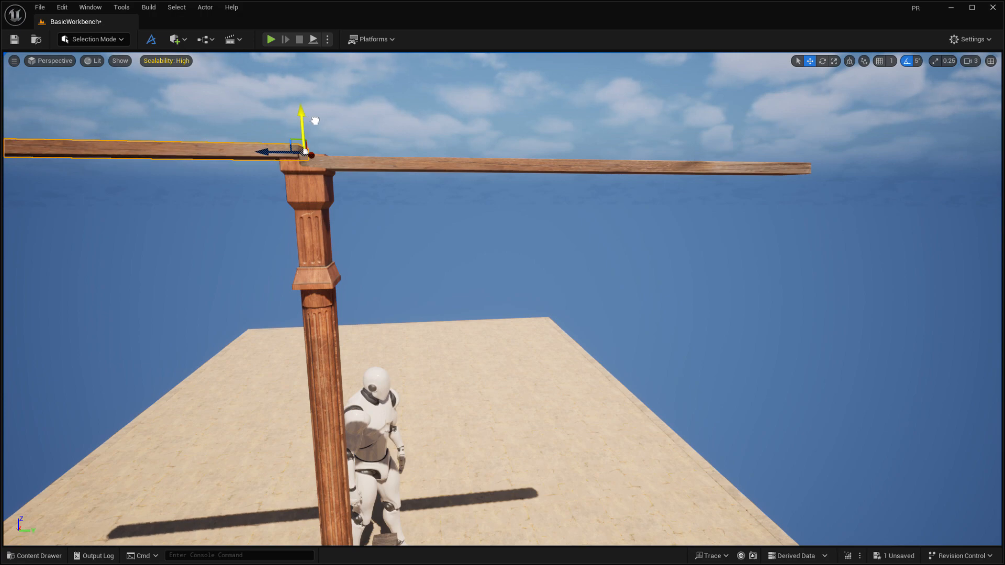
{"action": "left_click", "coordinate": [372, 168]}
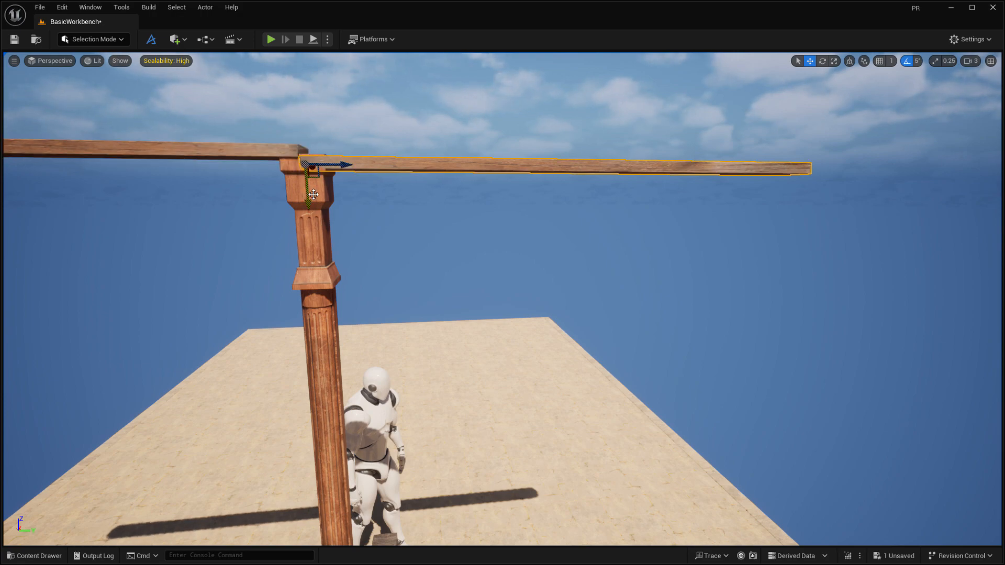
{"action": "left_click_drag", "start_coordinate": [313, 168], "coordinate": [309, 178]}
Step: Duplicate the column along the beam direction to place one copy near each outer end of the beams
{"action": "right_click_drag", "start_coordinate": [503, 298], "coordinate": [520, 330]}
{"action": "key", "text": "s"}
{"action": "key", "text": "d"}
{"action": "key", "text": "a"}
{"action": "key", "text": "w"}
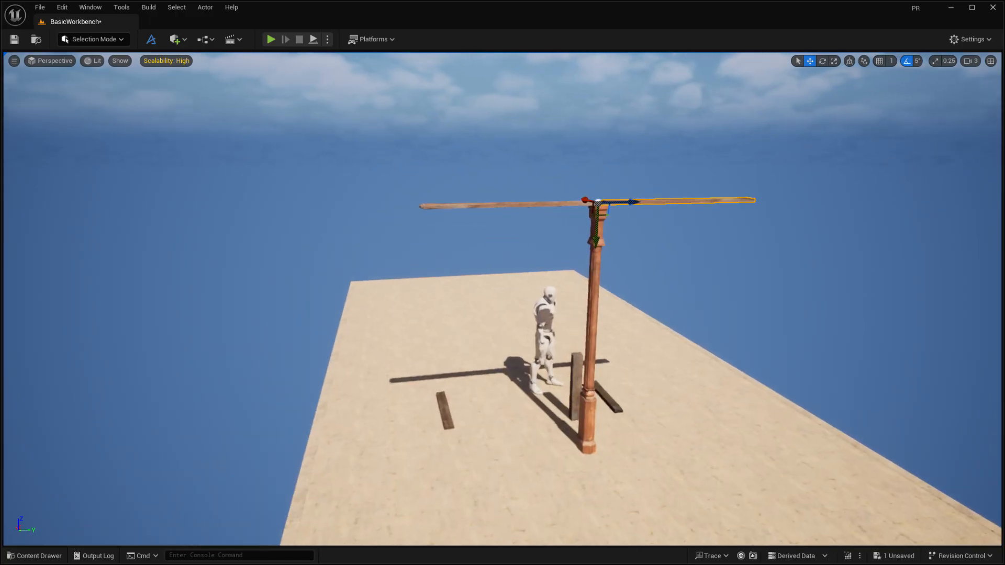
{"action": "left_click", "coordinate": [597, 426]}
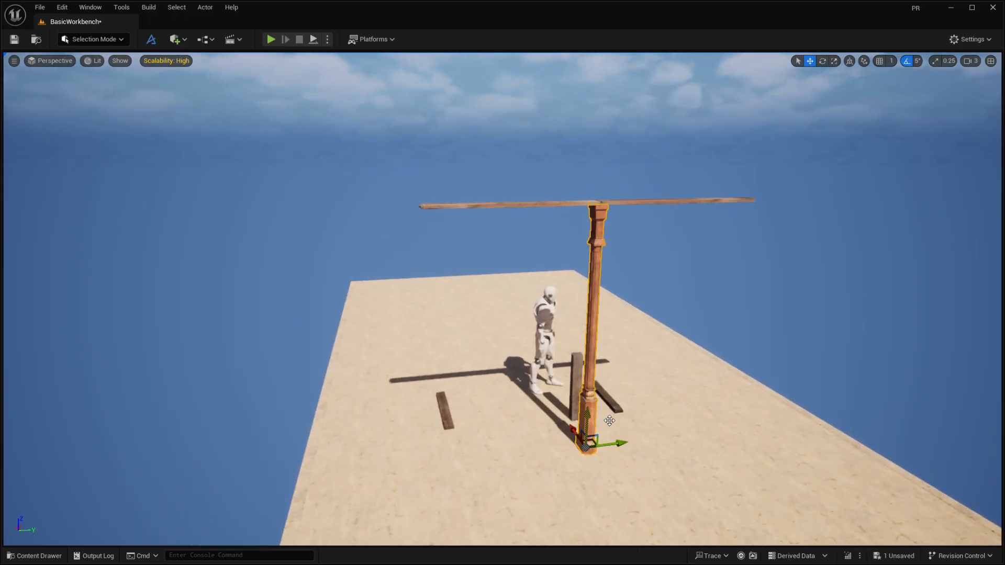
{"action": "left_click_drag", "start_coordinate": [617, 442], "coordinate": [772, 445], "text": "alt"}
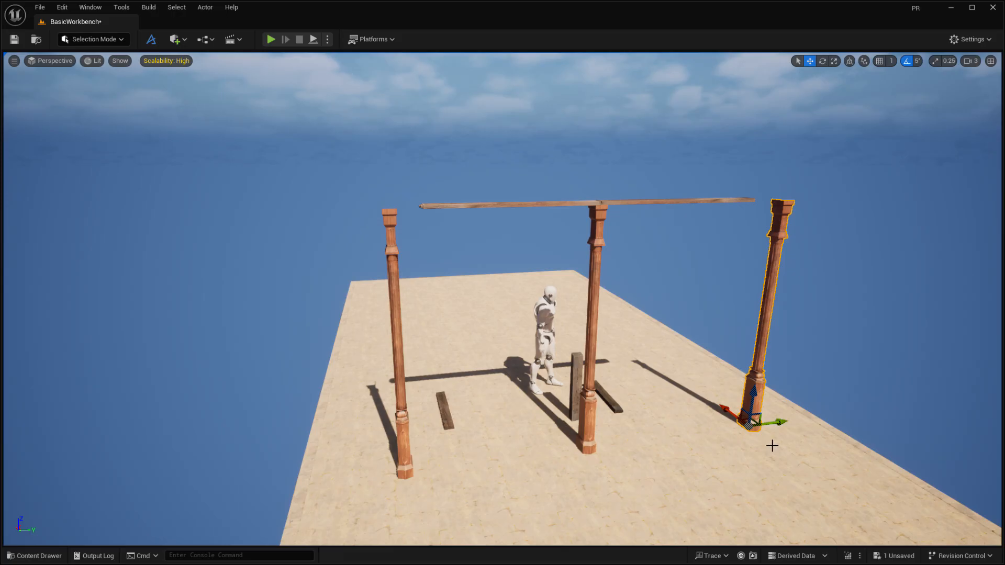
Step: Lengthen the left beam so it spans from the middle column to the outer left column
{"action": "left_click", "coordinate": [587, 208]}
{"action": "key", "text": "e"}
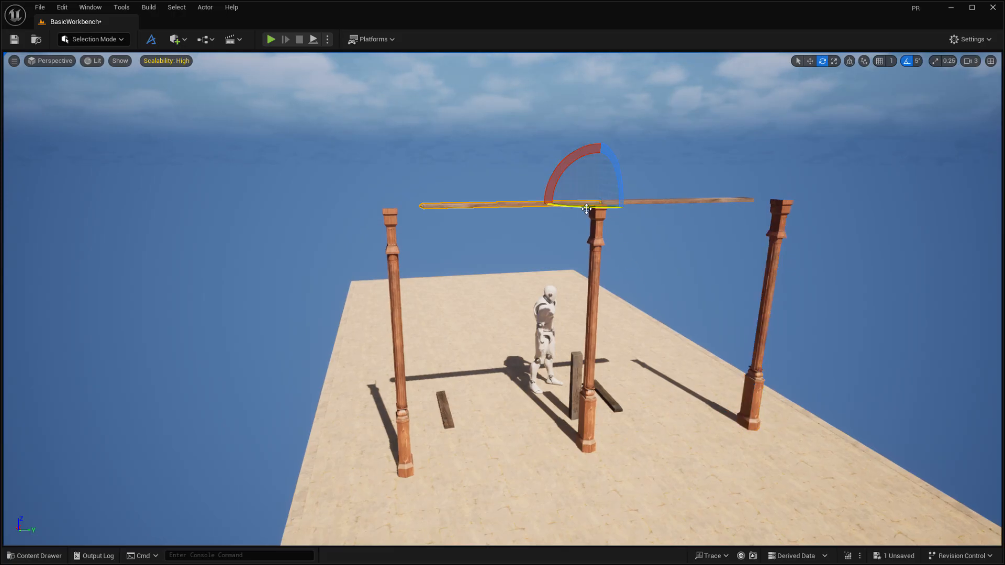
{"action": "key", "text": "r"}
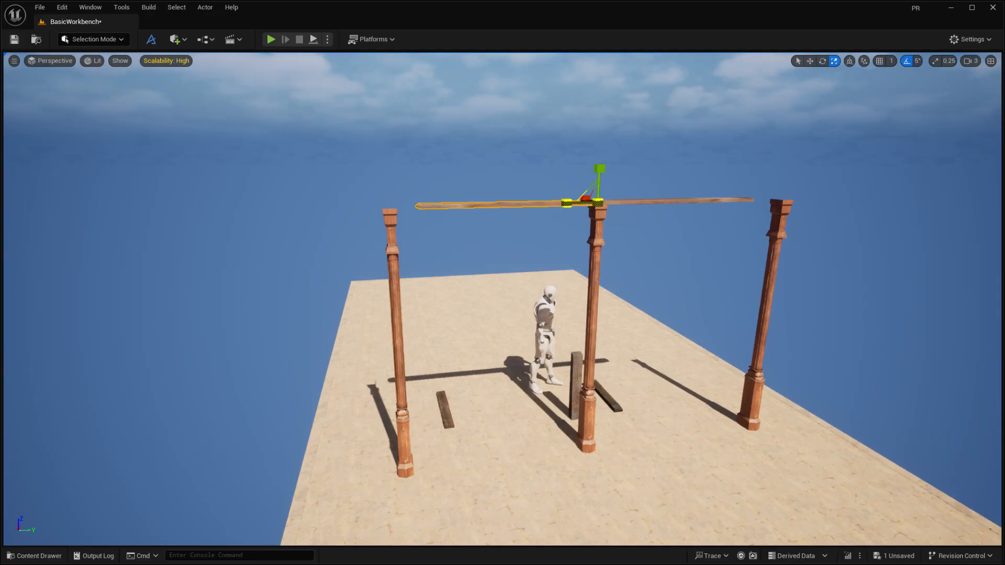
{"action": "left_click_drag", "start_coordinate": [566, 203], "coordinate": [554, 204]}
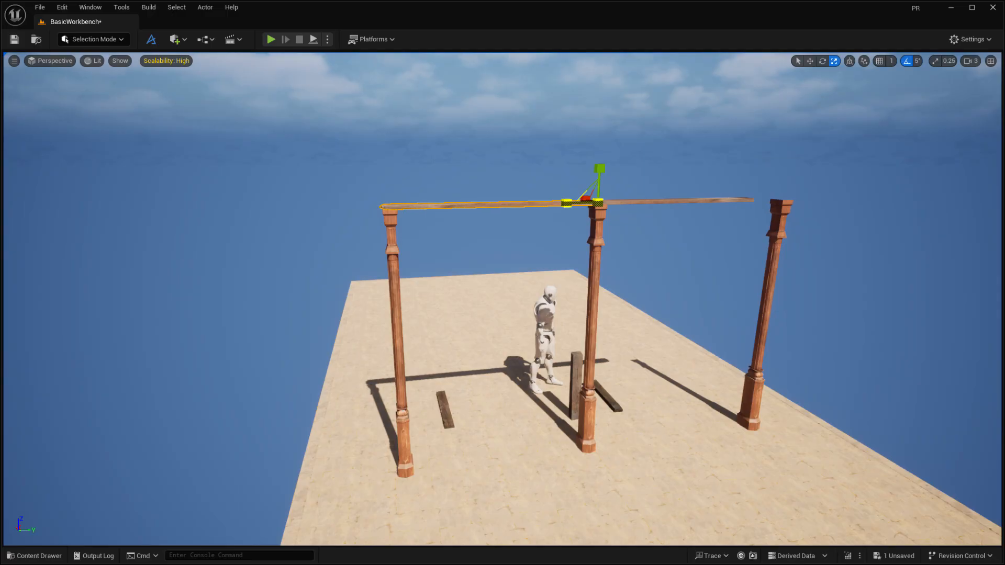
Step: Stretch the right beam lengthwise so it reaches the outer right column
{"action": "right_click_drag", "start_coordinate": [660, 257], "coordinate": [536, 246]}
{"action": "key", "text": "d"}
{"action": "key", "text": "e"}
{"action": "key", "text": "w"}
{"action": "left_click", "coordinate": [512, 175]}
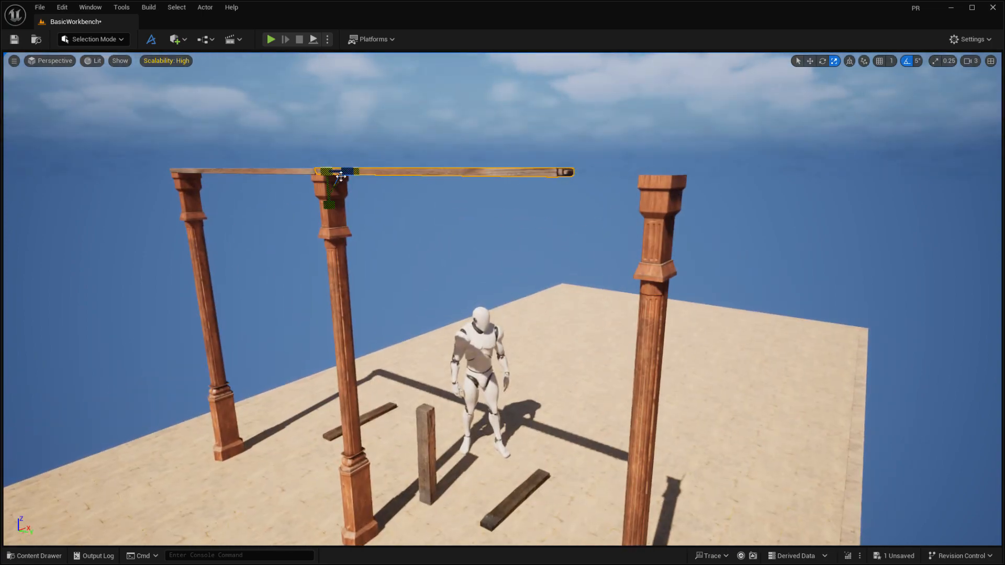
{"action": "left_click_drag", "start_coordinate": [329, 173], "coordinate": [398, 174]}
Step: Select both beams and shift them sideways along the X axis to centre them on the columns
{"action": "right_click_drag", "start_coordinate": [376, 183], "coordinate": [332, 234]}
{"action": "key", "text": "d"}
{"action": "key", "text": "a"}
{"action": "key", "text": "e"}
{"action": "key", "text": "s"}
{"action": "key", "text": "a"}
{"action": "key", "text": "e"}
{"action": "right_click_drag", "start_coordinate": [549, 270], "coordinate": [495, 284]}
{"action": "key", "text": "d"}
{"action": "key", "text": "a"}
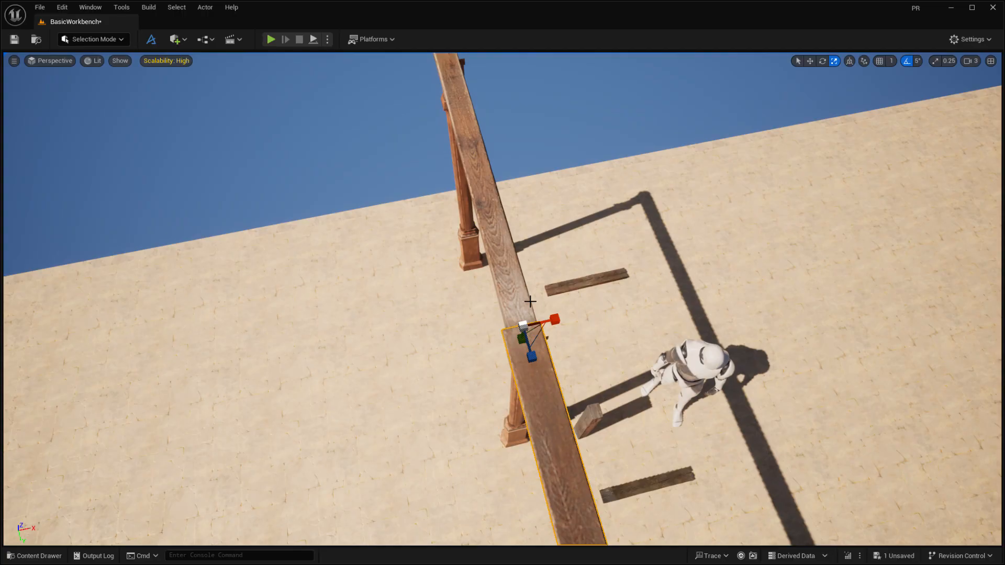
{"action": "left_click", "coordinate": [529, 302]}
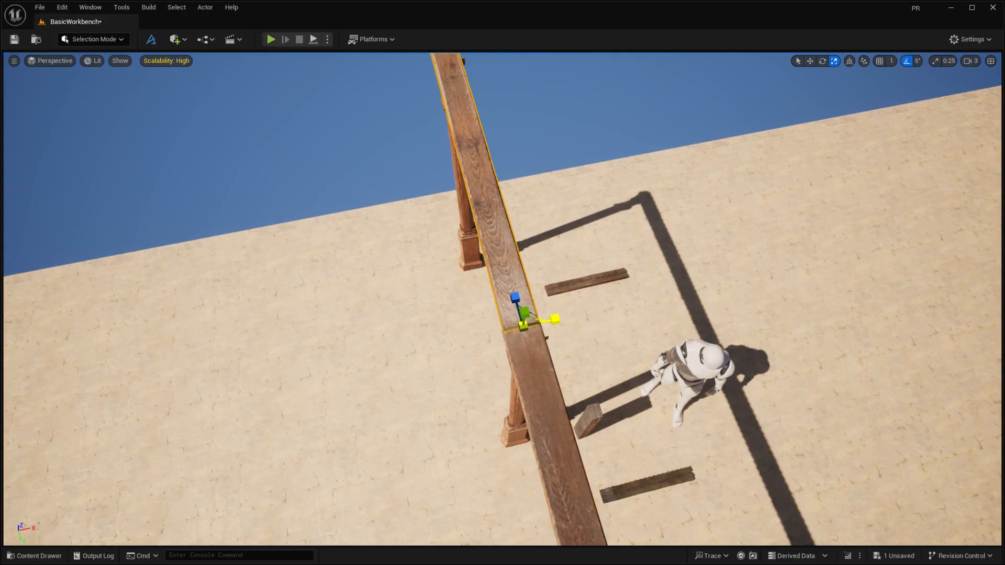
{"action": "right_click_drag", "start_coordinate": [555, 324], "coordinate": [518, 329]}
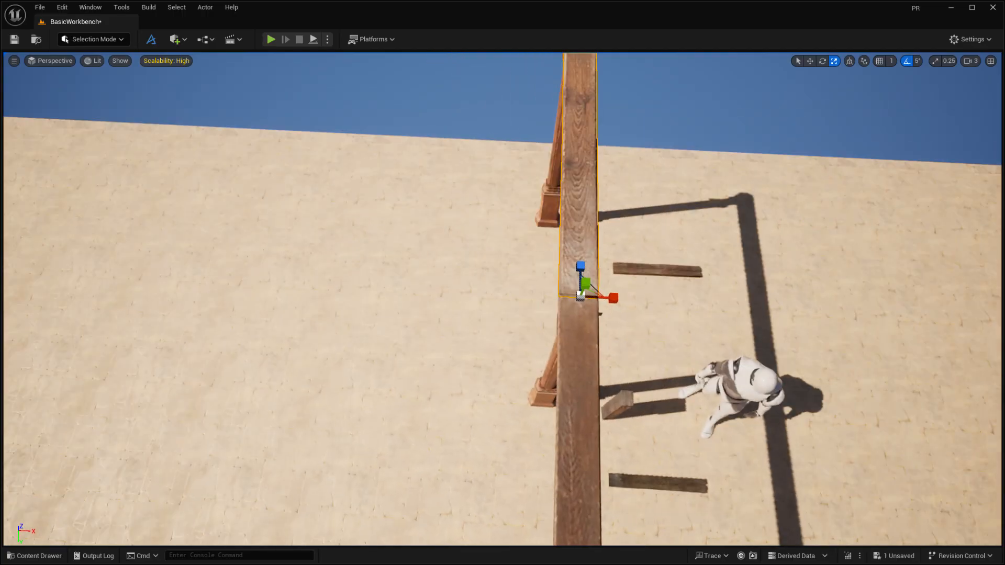
{"action": "left_click", "coordinate": [588, 340], "text": "ctrl"}
{"action": "key", "text": "w"}
{"action": "right_click_drag", "start_coordinate": [662, 328], "coordinate": [638, 345]}
{"action": "key", "text": "d"}
{"action": "key", "text": "a"}
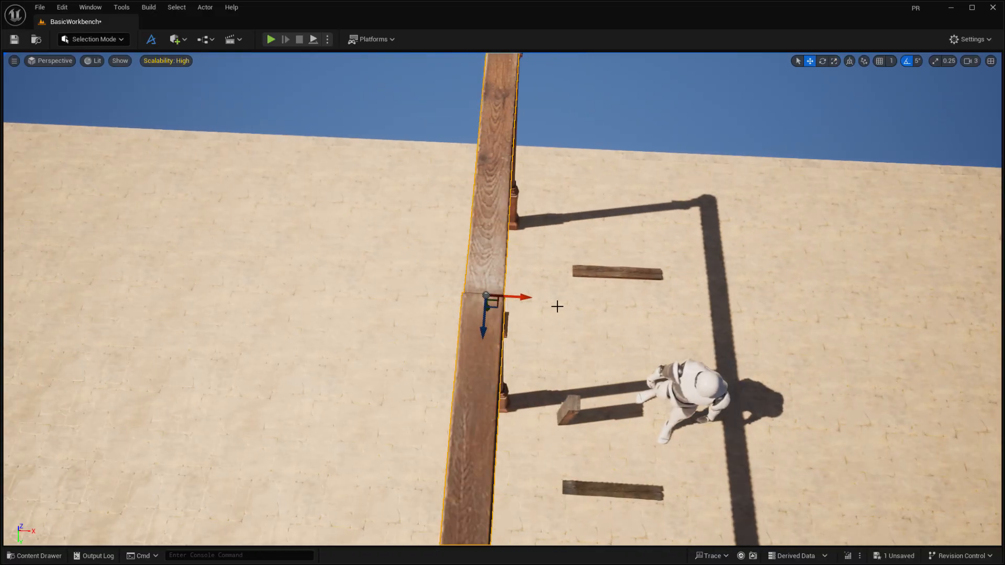
{"action": "left_click_drag", "start_coordinate": [527, 300], "coordinate": [528, 299]}
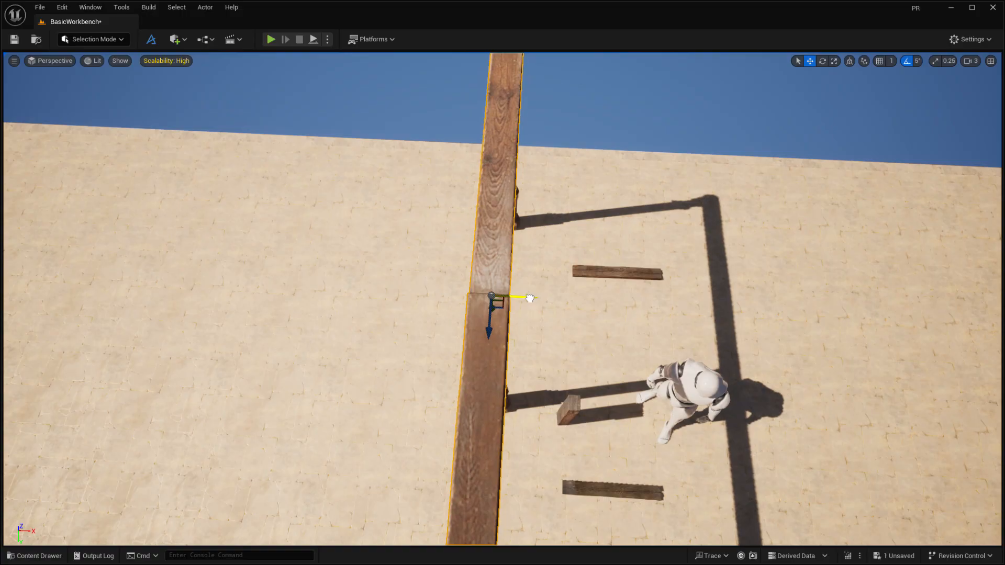
Step: Duplicate the short upright post and raise the copy onto the beams above the middle column
{"action": "right_click_drag", "start_coordinate": [722, 201], "coordinate": [846, 140]}
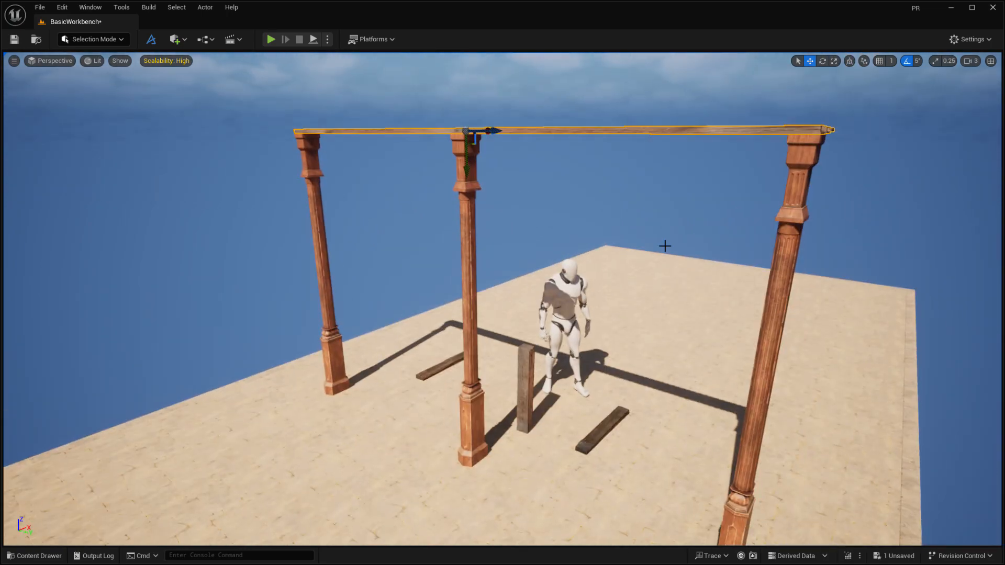
{"action": "right_click_drag", "start_coordinate": [665, 247], "coordinate": [640, 256]}
{"action": "key", "text": "a"}
{"action": "left_click", "coordinate": [482, 394]}
{"action": "key", "text": "f"}
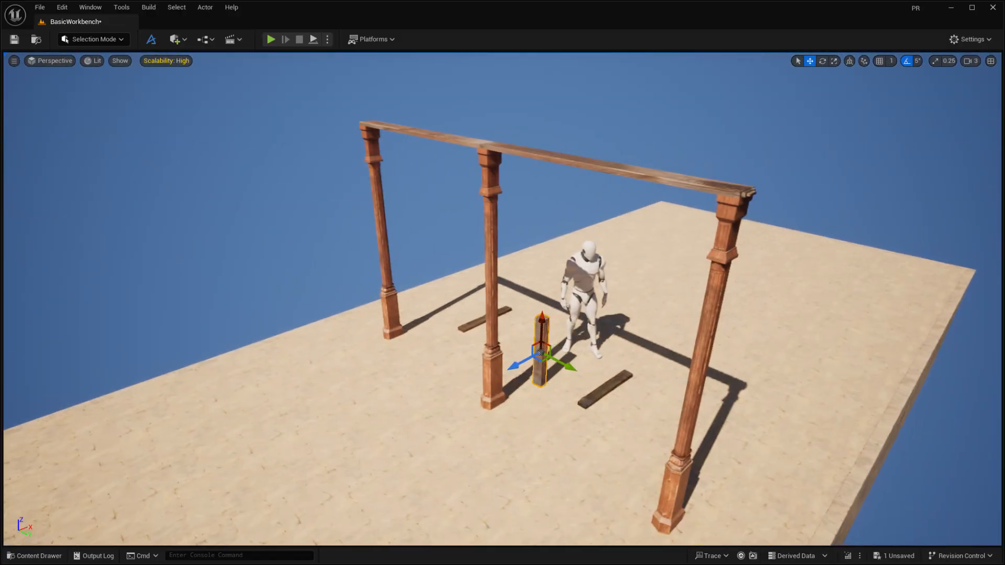
{"action": "left_click_drag", "start_coordinate": [522, 369], "coordinate": [509, 367], "text": "alt"}
{"action": "right_click_drag", "start_coordinate": [509, 368], "coordinate": [451, 348]}
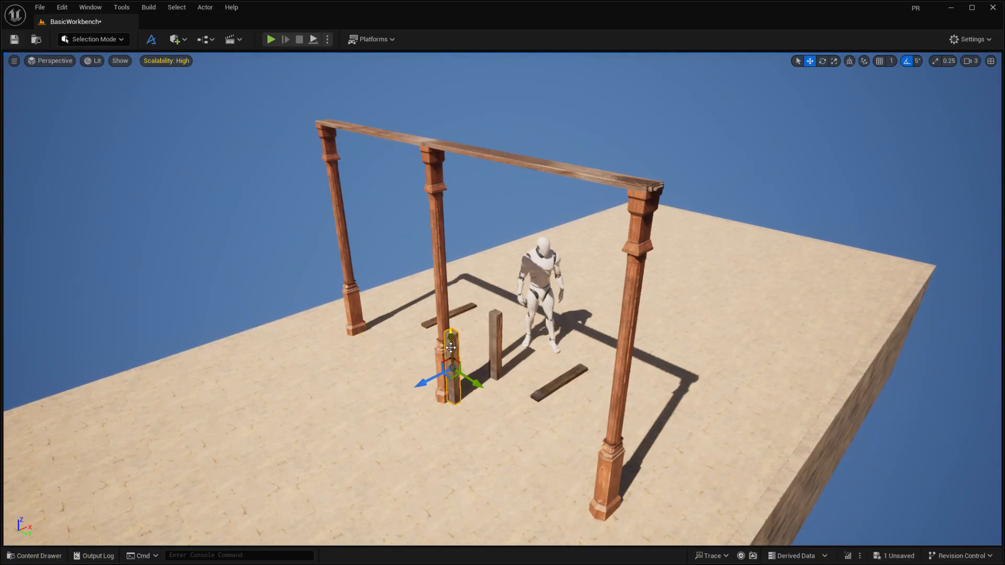
{"action": "left_click_drag", "start_coordinate": [453, 343], "coordinate": [438, 68]}
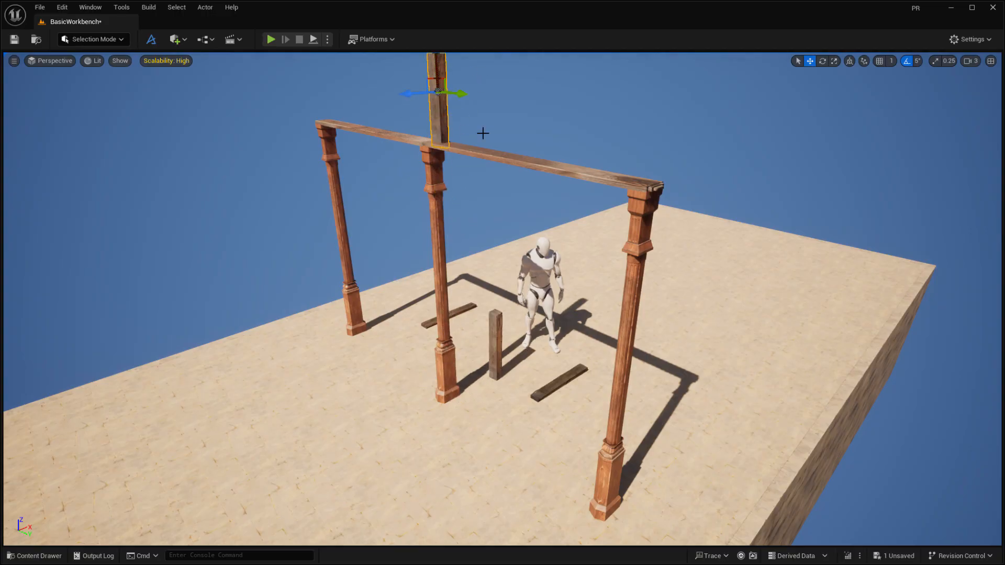
{"action": "right_click_drag", "start_coordinate": [483, 132], "coordinate": [441, 105]}
{"action": "left_click_drag", "start_coordinate": [432, 91], "coordinate": [434, 89]}
Step: Rotate the raised post a quarter turn about its vertical axis and centre it over the middle column
{"action": "right_click_drag", "start_coordinate": [434, 89], "coordinate": [527, 135]}
{"action": "key", "text": "e"}
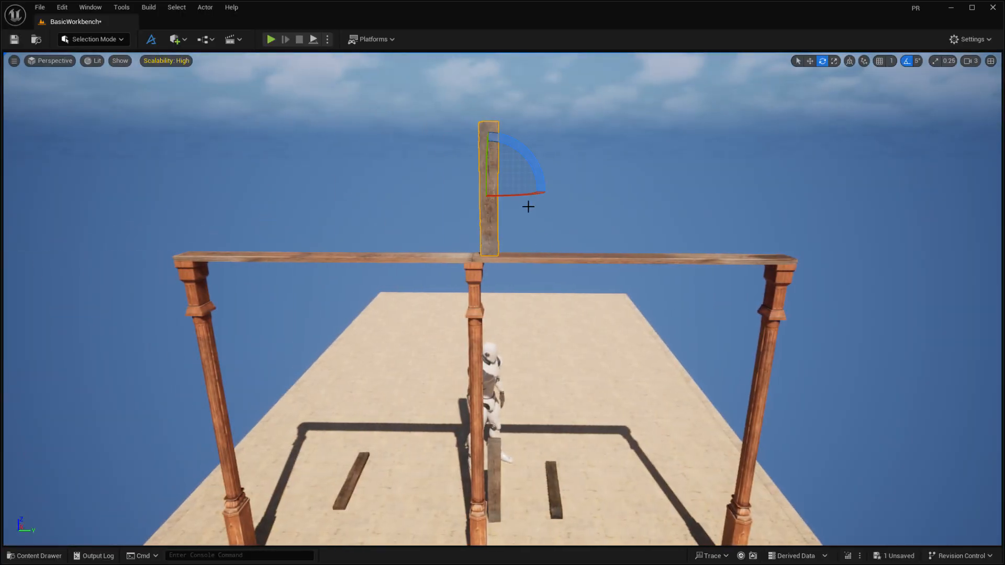
{"action": "left_click_drag", "start_coordinate": [527, 203], "coordinate": [552, 197]}
{"action": "key", "text": "w"}
{"action": "left_click_drag", "start_coordinate": [478, 198], "coordinate": [453, 194]}
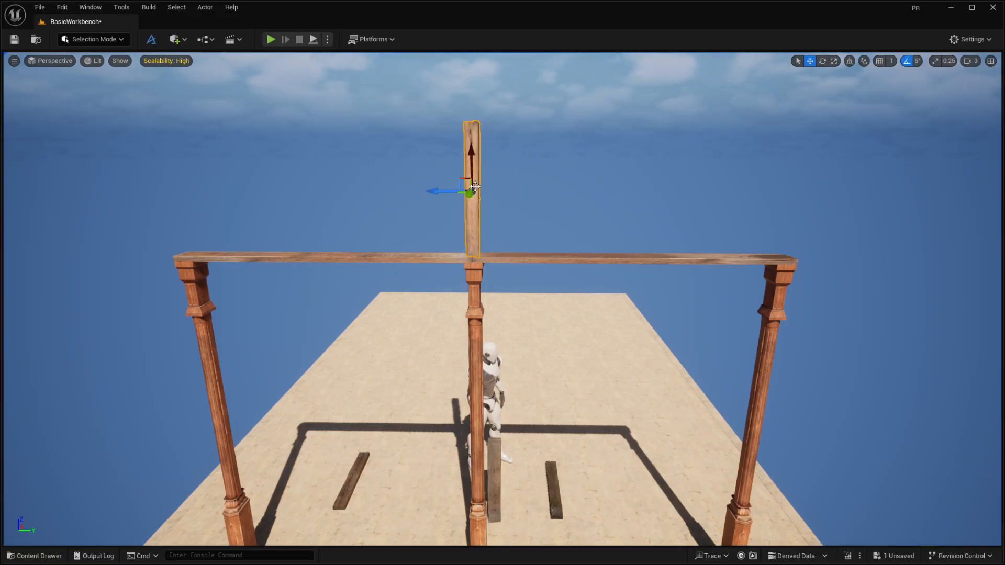
Step: Duplicate both horizontal beams together and raise the copies to the top of the centre post
{"action": "left_click", "coordinate": [435, 260]}
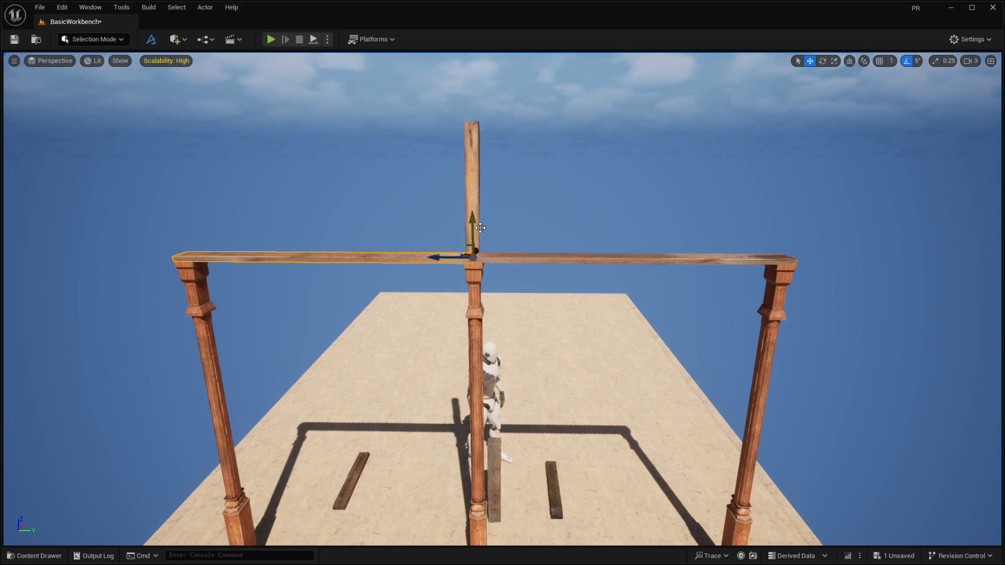
{"action": "left_click", "coordinate": [501, 261], "text": "ctrl"}
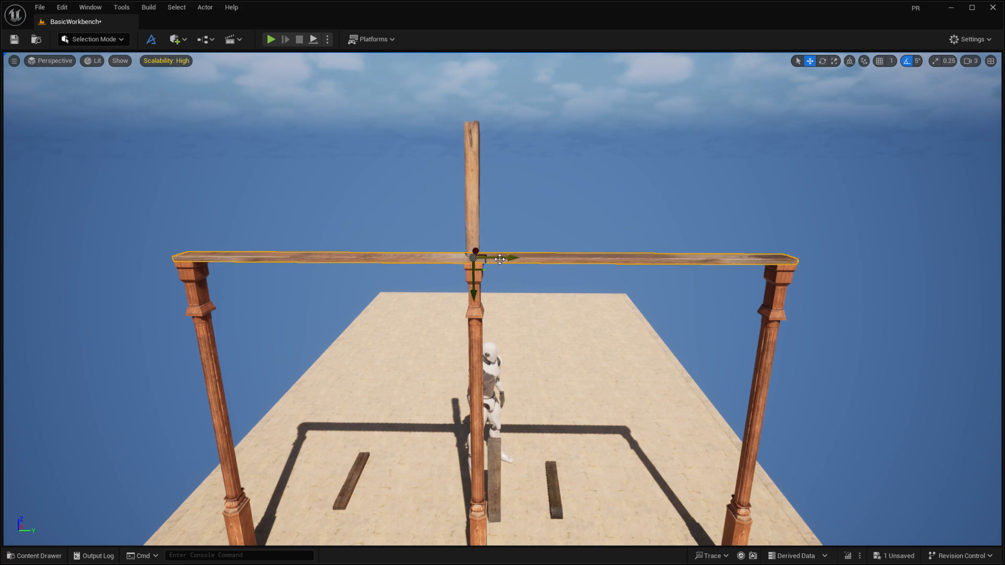
{"action": "left_click_drag", "start_coordinate": [479, 297], "coordinate": [488, 160], "text": "alt"}
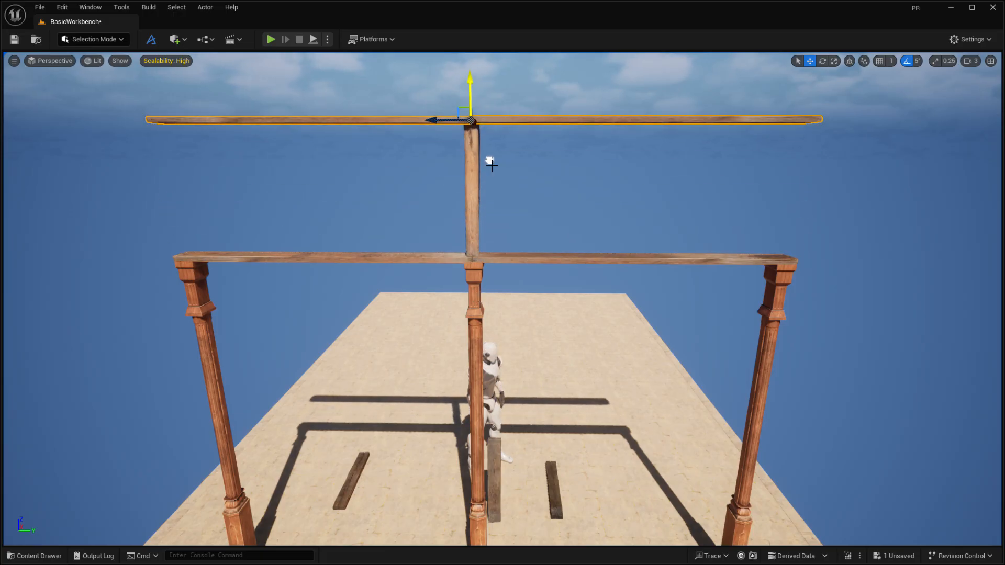
Step: Tilt the two raised beams down from the centre post's top towards the outer columns, fine-tuning the slope without angle snapping
{"action": "left_click", "coordinate": [426, 123]}
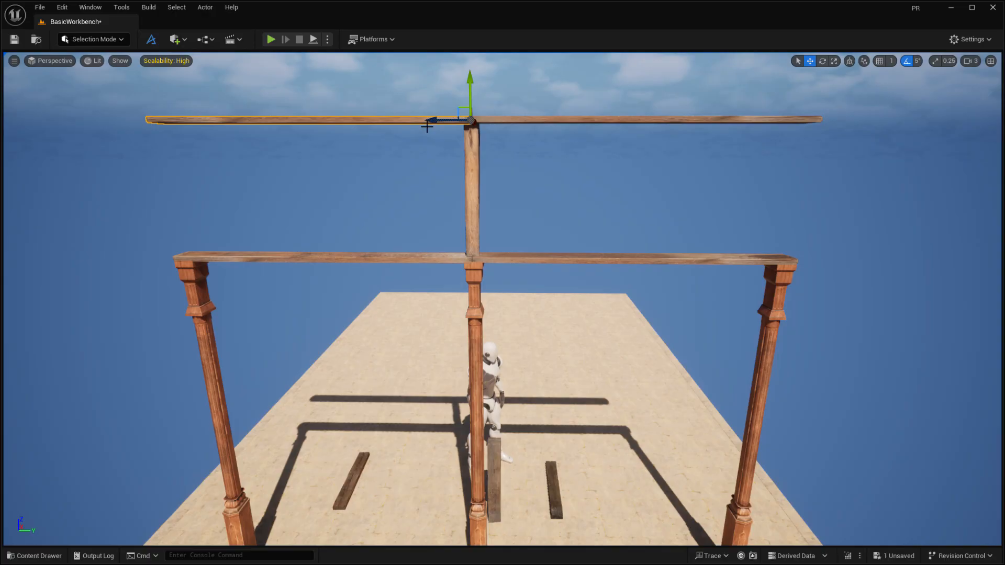
{"action": "key", "text": "e"}
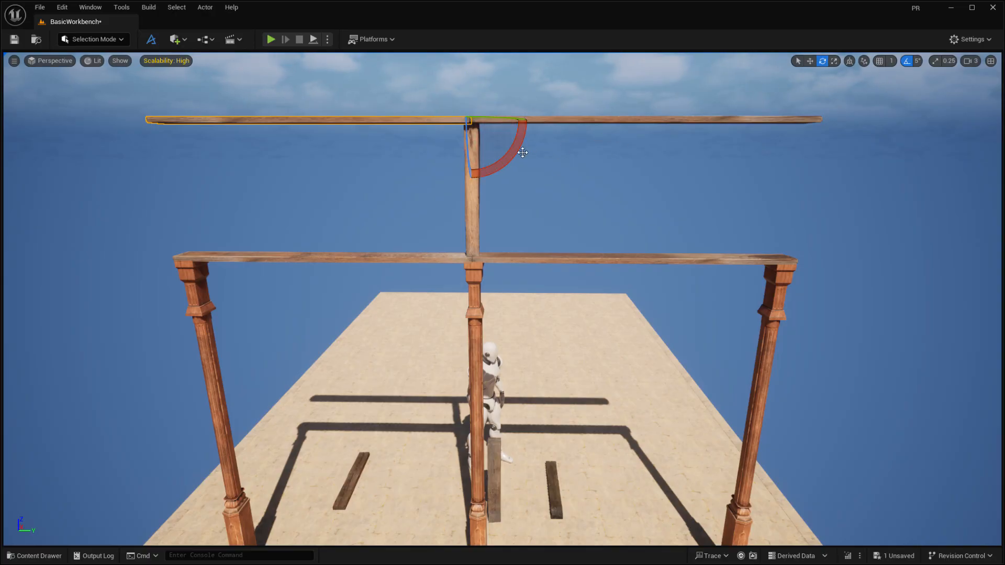
{"action": "left_click_drag", "start_coordinate": [529, 151], "coordinate": [548, 120]}
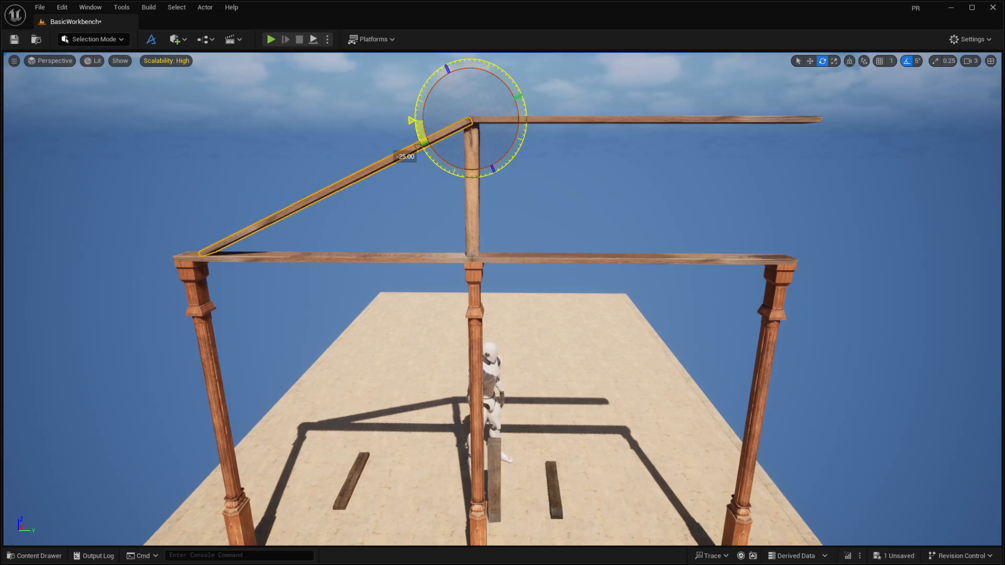
{"action": "left_click_drag", "start_coordinate": [548, 121], "coordinate": [544, 127]}
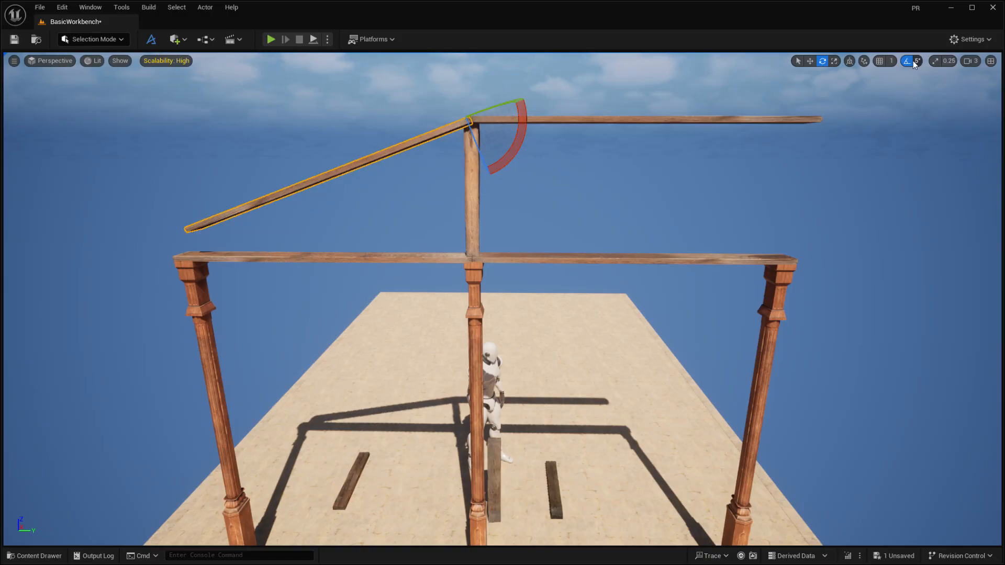
{"action": "left_click_drag", "start_coordinate": [502, 141], "coordinate": [526, 142]}
{"action": "left_click", "coordinate": [575, 127]}
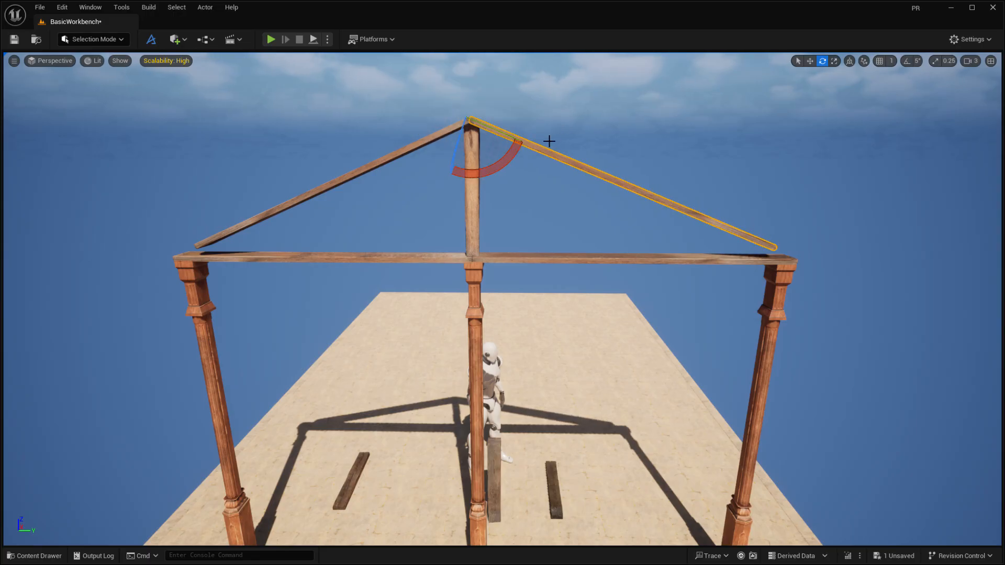
Step: Stretch both sloping rafters lengthwise so their lower ends reach the outer columns
{"action": "key", "text": "w"}
{"action": "key", "text": "r"}
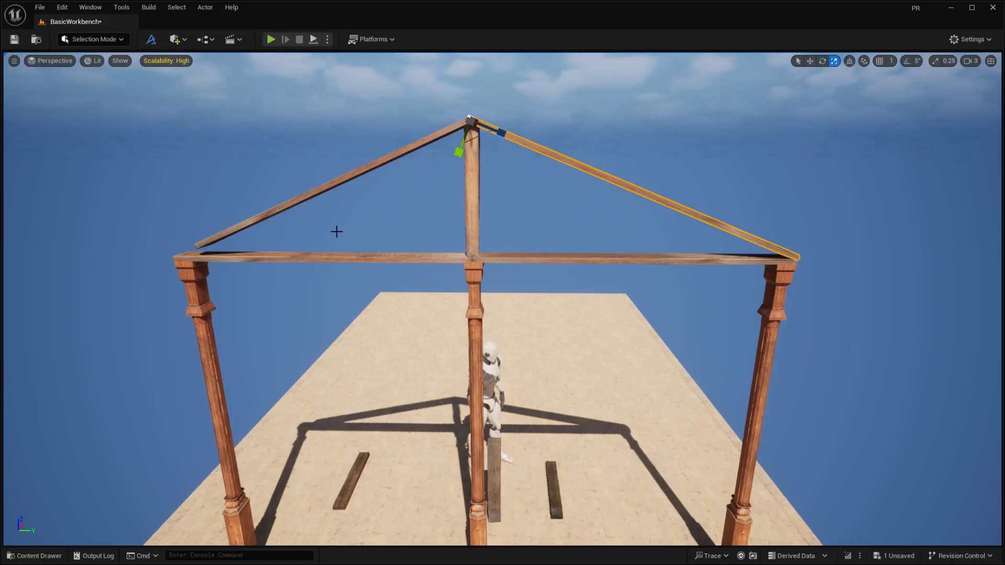
{"action": "left_click", "coordinate": [314, 202]}
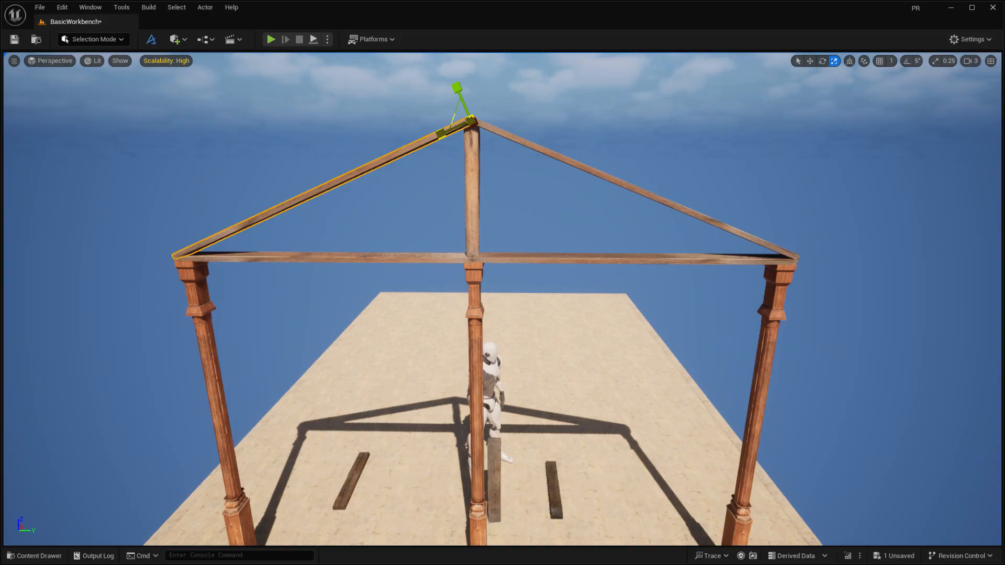
Step: Examine how the sloping rafters meet the centre post and outer columns from the side and from above
{"action": "right_click_drag", "start_coordinate": [506, 190], "coordinate": [320, 188]}
{"action": "key", "text": "d"}
{"action": "key", "text": "s"}
{"action": "right_click_drag", "start_coordinate": [576, 210], "coordinate": [506, 200]}
{"action": "key", "text": "d"}
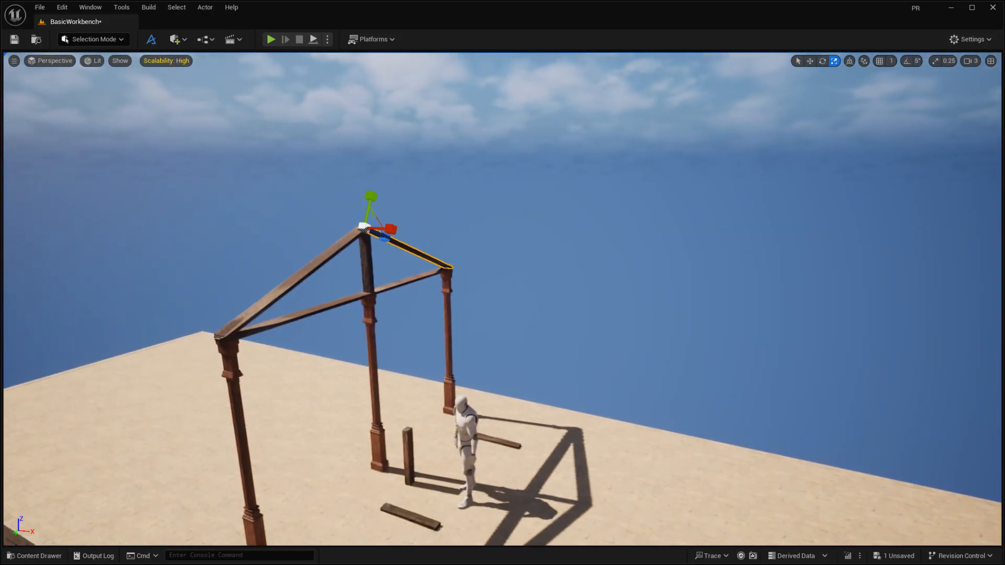
{"action": "key", "text": "s"}
{"action": "mouse_move", "coordinate": [587, 222]}
{"action": "right_mouse_down"}
{"action": "mouse_move", "coordinate": [581, 254]}
{"action": "mouse_move", "coordinate": [589, 252]}
{"action": "mouse_move", "coordinate": [582, 218]}
{"action": "mouse_move", "coordinate": [563, 249]}
{"action": "mouse_move", "coordinate": [582, 221]}
{"action": "right_mouse_up"}
{"action": "key", "text": "w"}
{"action": "key", "text": "a"}
{"action": "key", "text": "d"}
{"action": "key", "text": "s"}
{"action": "key", "text": "w"}
{"action": "key", "text": "d"}
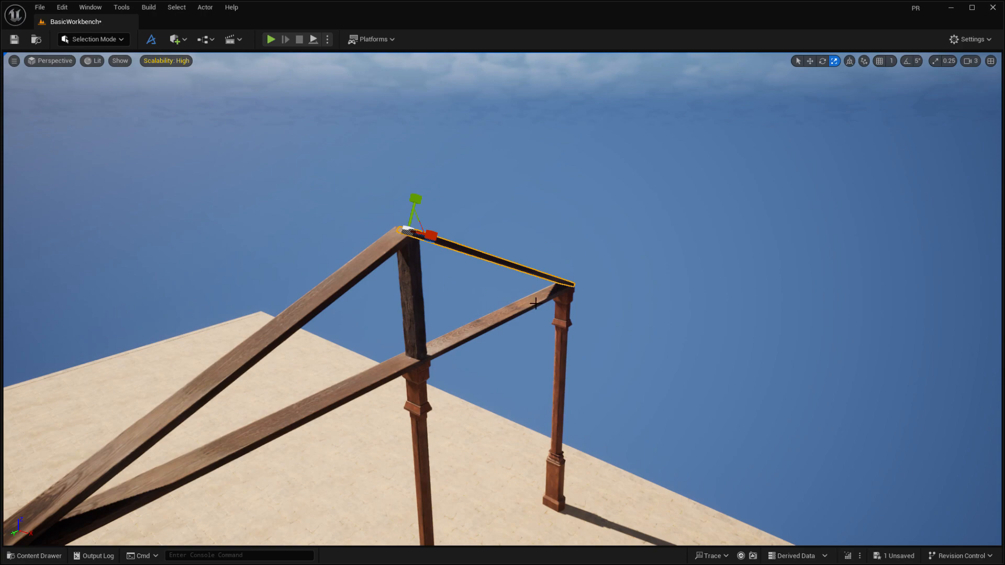
{"action": "key", "text": "s"}
{"action": "right_click_drag", "start_coordinate": [538, 429], "coordinate": [454, 328]}
Step: Duplicate the left lower beam turned a quarter turn about the vertical axis and move the crossbeam copy towards the outer left column
{"action": "left_click", "coordinate": [425, 257]}
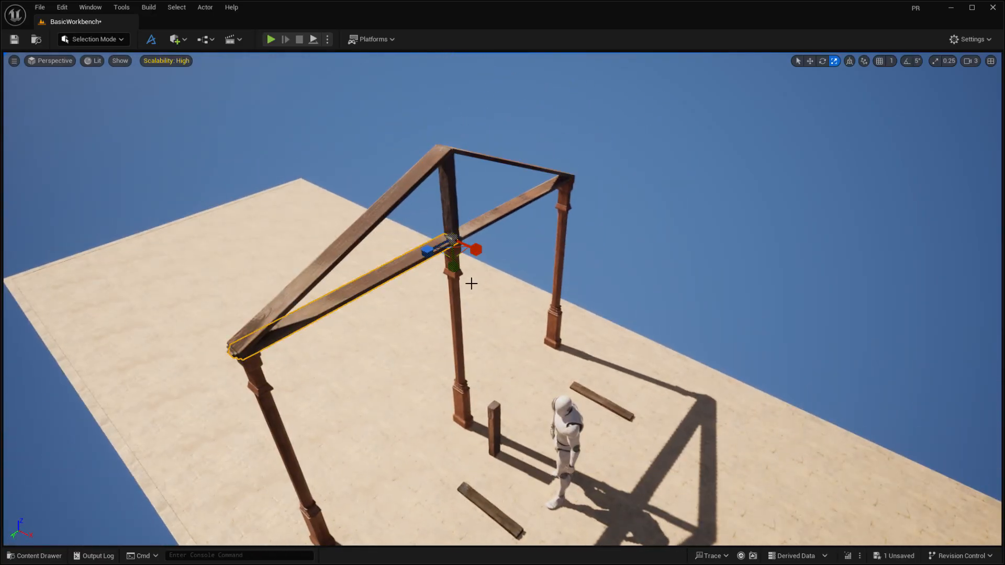
{"action": "key", "text": "e"}
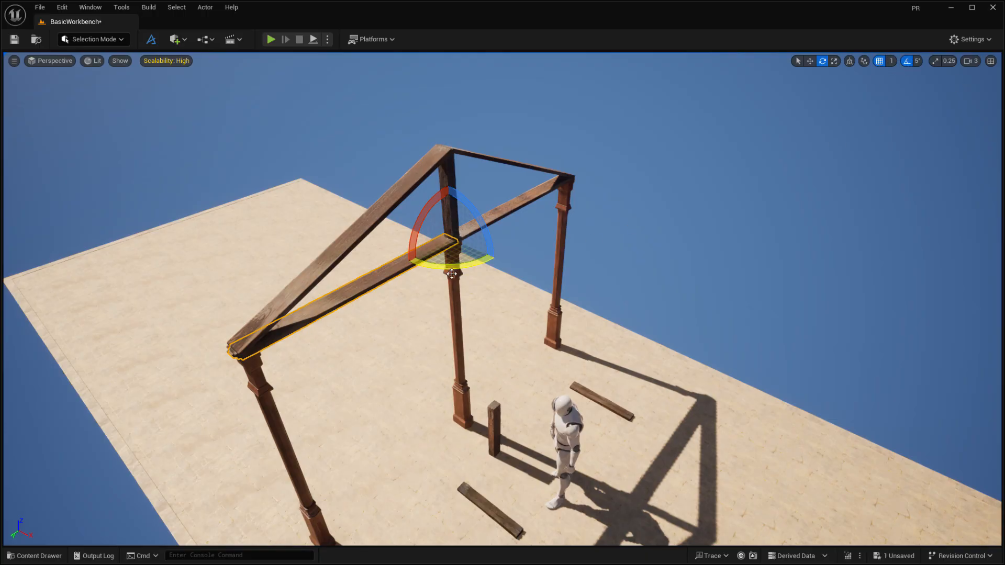
{"action": "mouse_move", "coordinate": [455, 273]}
{"action": "left_mouse_down"}
{"action": "mouse_move", "coordinate": [502, 273]}
{"action": "mouse_move", "coordinate": [455, 273]}
{"action": "left_mouse_up"}
{"action": "key", "text": "w"}
{"action": "left_click_drag", "start_coordinate": [475, 238], "coordinate": [340, 291]}
{"action": "right_click_drag", "start_coordinate": [377, 299], "coordinate": [251, 230]}
{"action": "left_click_drag", "start_coordinate": [575, 318], "coordinate": [583, 297]}
{"action": "right_click_drag", "start_coordinate": [583, 297], "coordinate": [806, 185]}
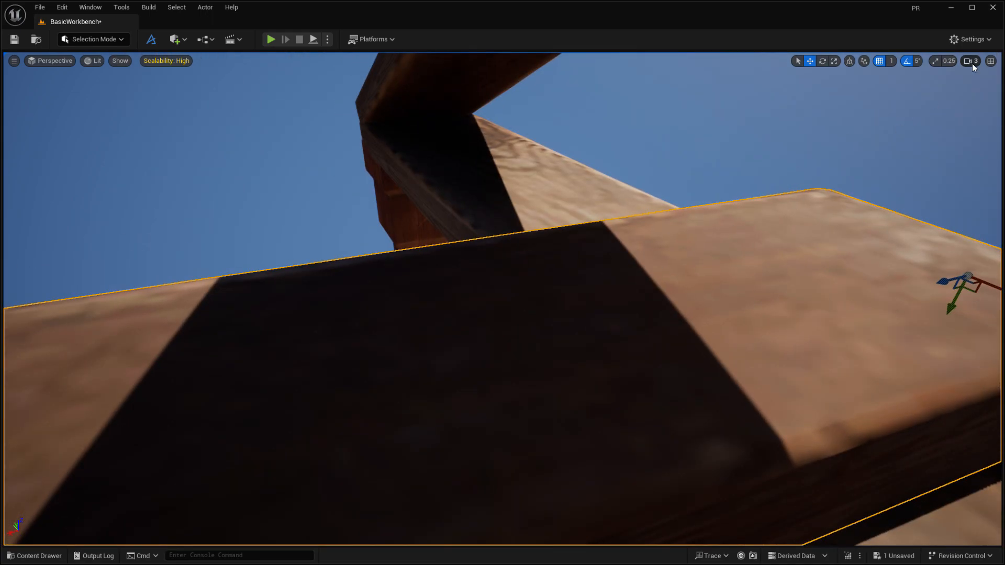
Step: Set the camera speed to 1 and align the crossbeam with the frame's outer end without grid snapping
{"action": "scroll", "coordinate": [887, 86], "scroll_direction": "down", "scroll_amount": 2}
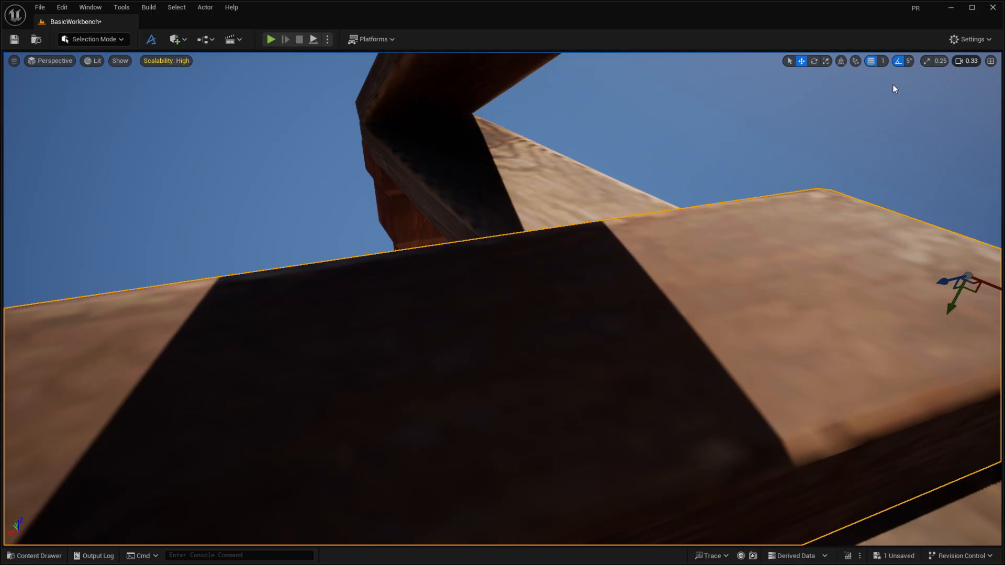
{"action": "scroll", "coordinate": [894, 86], "scroll_direction": "up", "scroll_amount": 1}
{"action": "right_click_drag", "start_coordinate": [895, 86], "coordinate": [680, 235]}
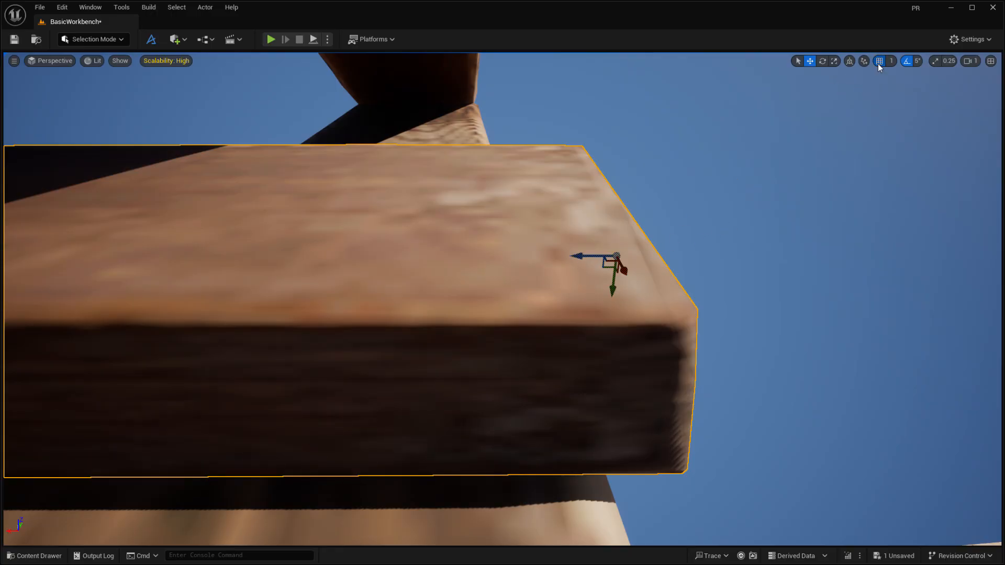
{"action": "left_click_drag", "start_coordinate": [592, 259], "coordinate": [321, 303]}
{"action": "right_click_drag", "start_coordinate": [321, 303], "coordinate": [389, 279]}
{"action": "left_click_drag", "start_coordinate": [453, 228], "coordinate": [394, 232]}
{"action": "right_click_drag", "start_coordinate": [395, 233], "coordinate": [370, 316]}
{"action": "right_click_drag", "start_coordinate": [703, 327], "coordinate": [704, 320]}
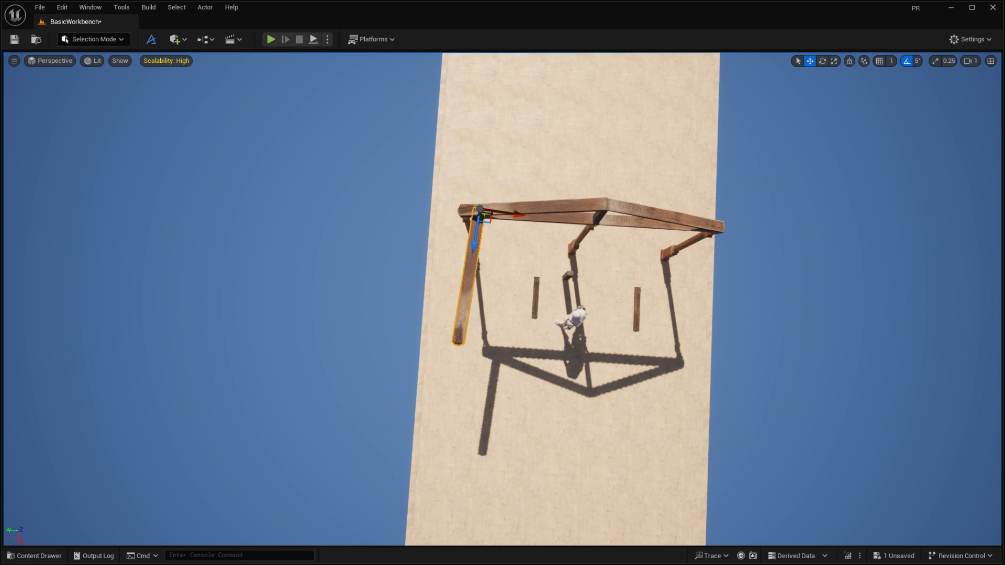
Step: Undo the last crossbeam change and rotate the crossbeam 180 degrees so it projects towards the mannequin's side
{"action": "key", "text": "ctrl+z"}
{"action": "right_click_drag", "start_coordinate": [833, 449], "coordinate": [816, 414]}
{"action": "key", "text": "e"}
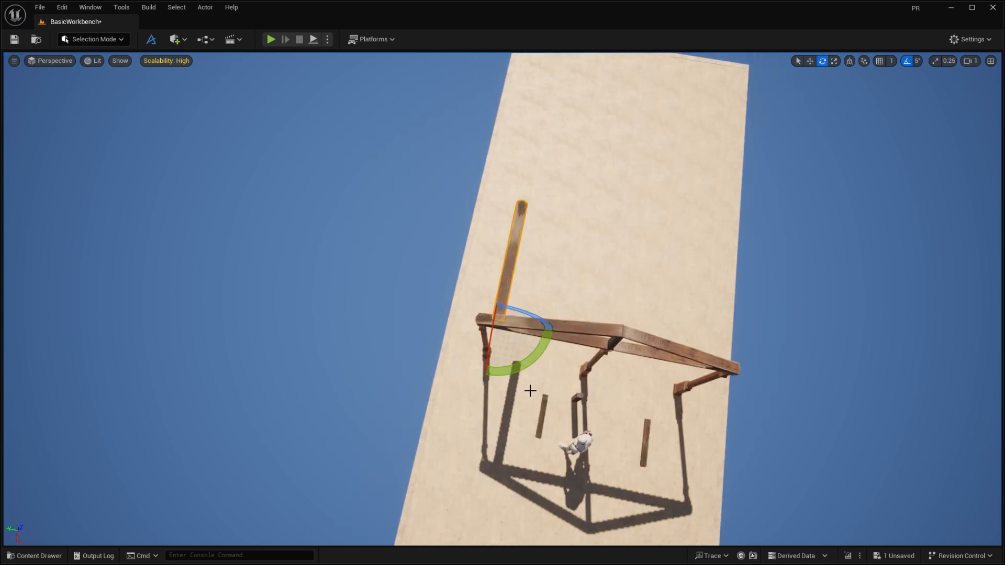
{"action": "left_click_drag", "start_coordinate": [517, 369], "coordinate": [460, 429]}
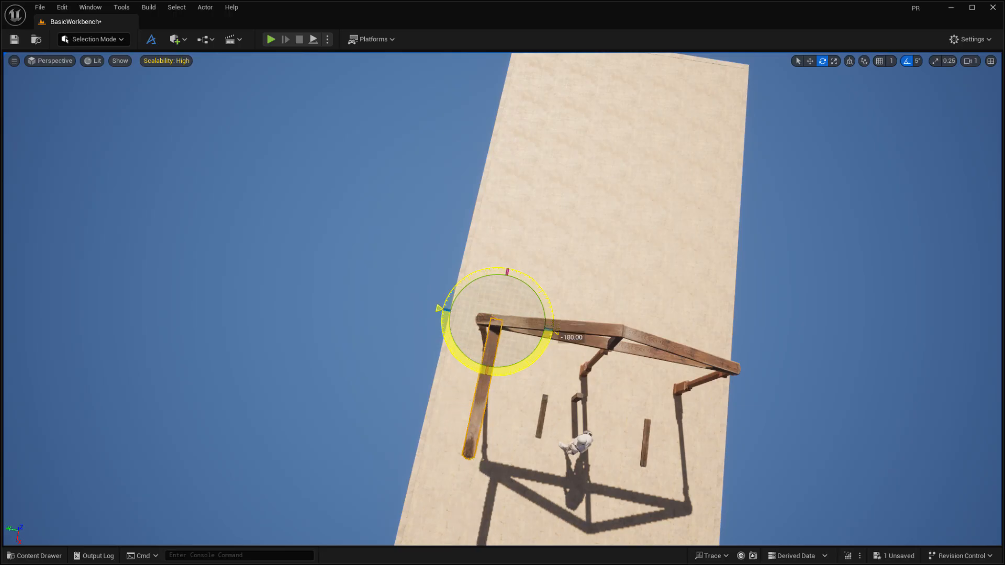
Step: Duplicate the crossbeam along the frame so four parallel crossbeams are spaced between the outer columns
{"action": "key", "text": "w"}
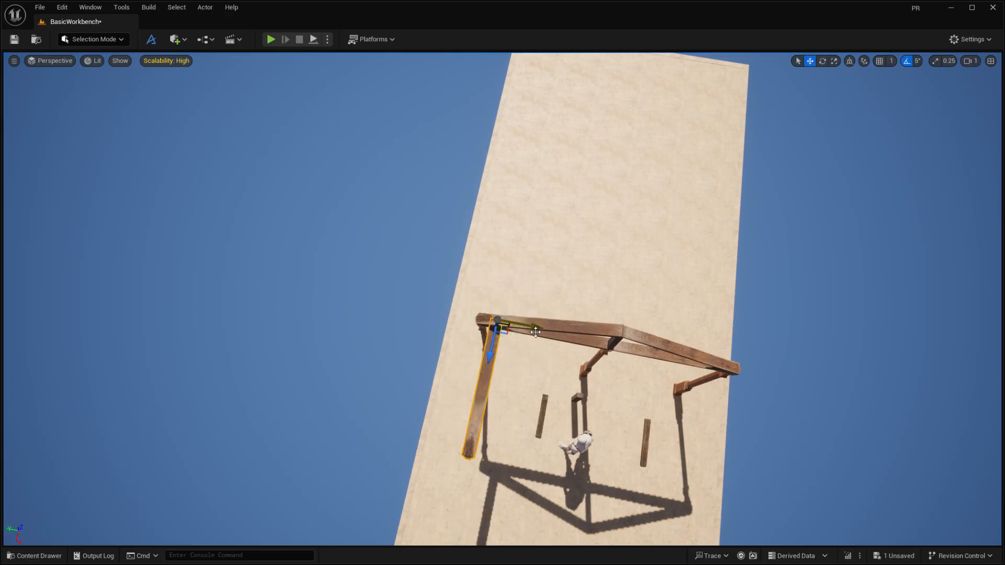
{"action": "left_click_drag", "start_coordinate": [533, 331], "coordinate": [605, 356]}
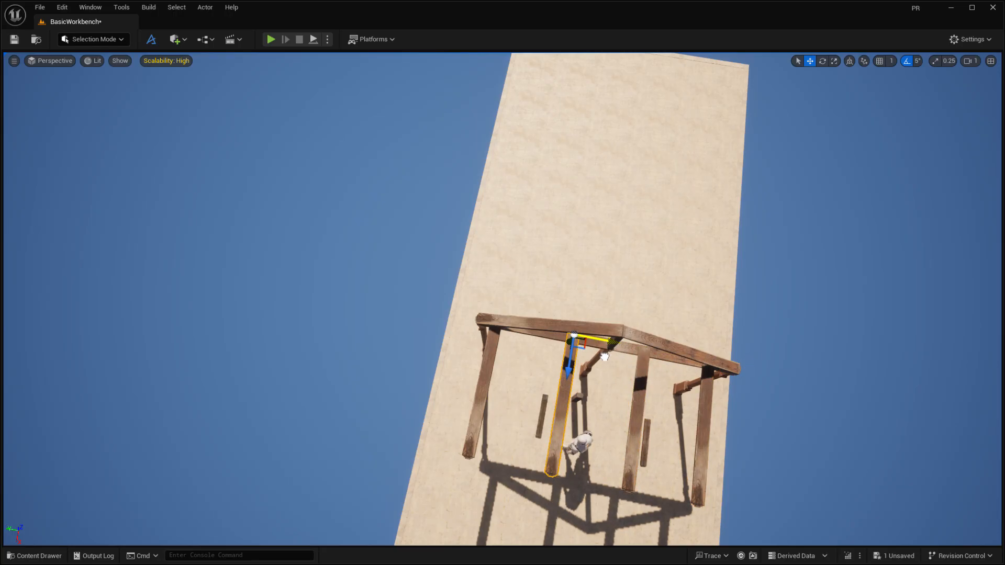
{"action": "right_click_drag", "start_coordinate": [619, 377], "coordinate": [688, 327]}
{"action": "left_click", "coordinate": [540, 293]}
Step: Delete the short upright post and the loose plank behind the mannequin
{"action": "right_click_drag", "start_coordinate": [549, 321], "coordinate": [534, 417]}
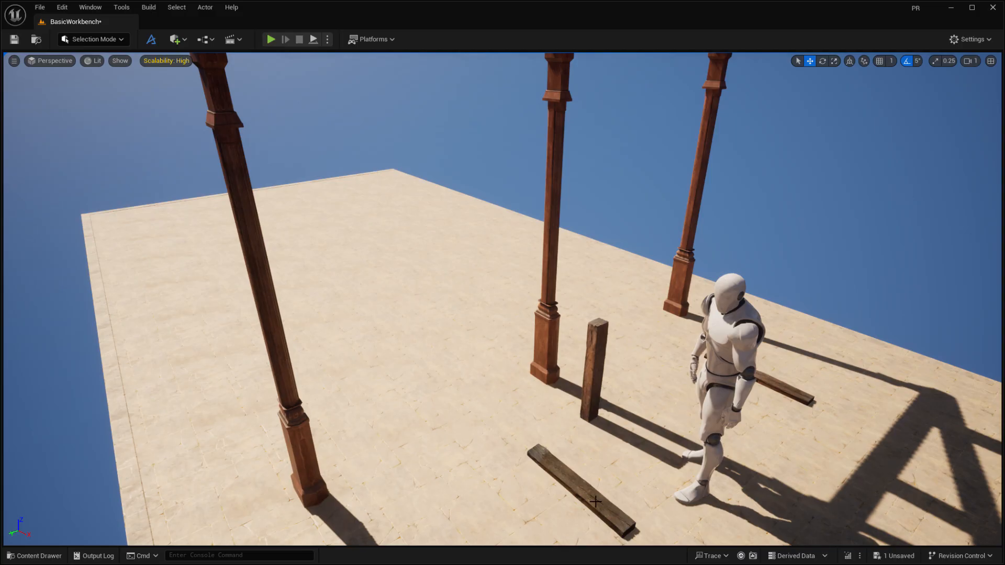
{"action": "left_click", "coordinate": [602, 396]}
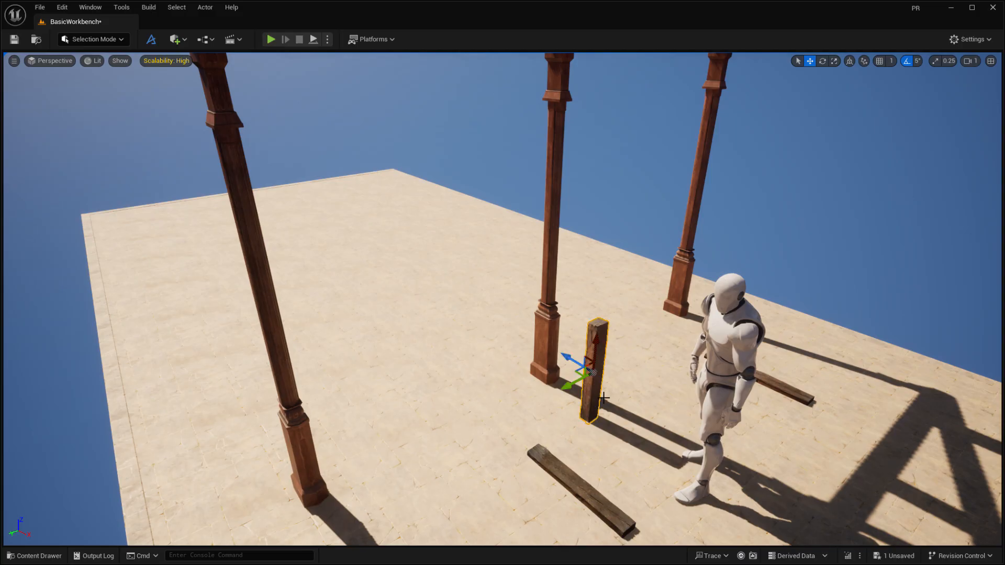
{"action": "key", "text": "Delete"}
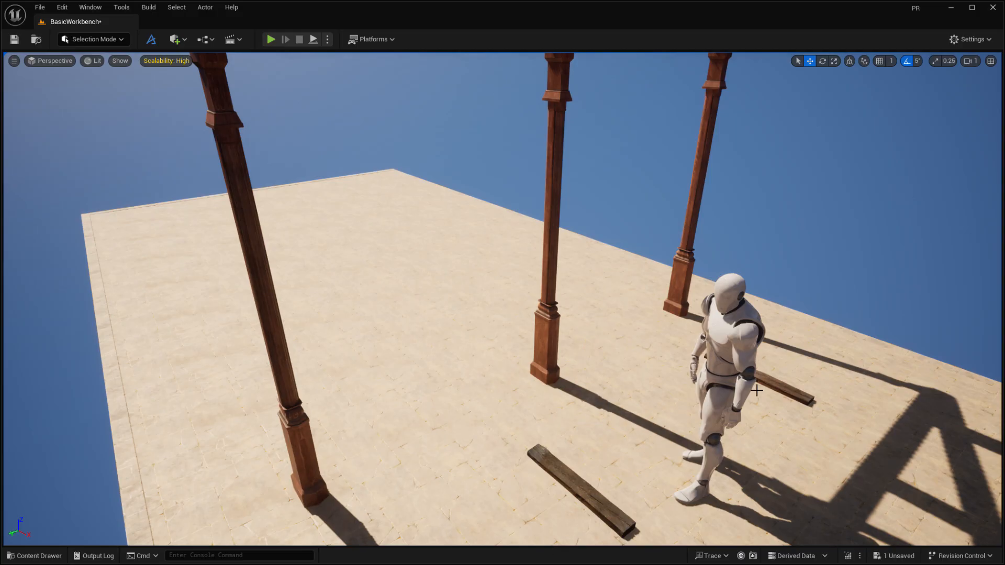
{"action": "left_click", "coordinate": [793, 393]}
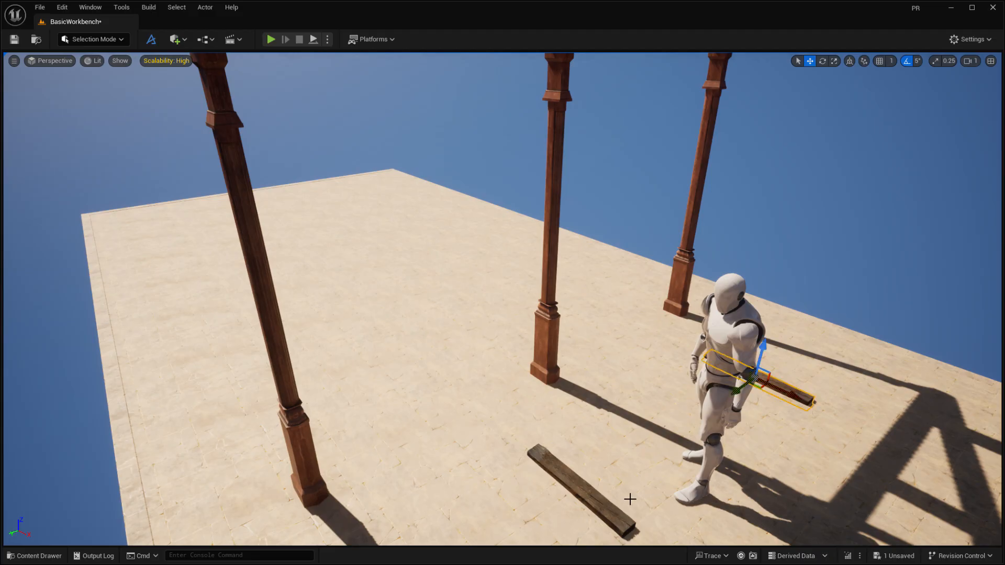
{"action": "key", "text": "Delete"}
Step: Roll the remaining floor plank about its long axis and move it near the base of the middle column
{"action": "left_click", "coordinate": [601, 504]}
{"action": "right_click_drag", "start_coordinate": [639, 469], "coordinate": [531, 415]}
{"action": "key", "text": "e"}
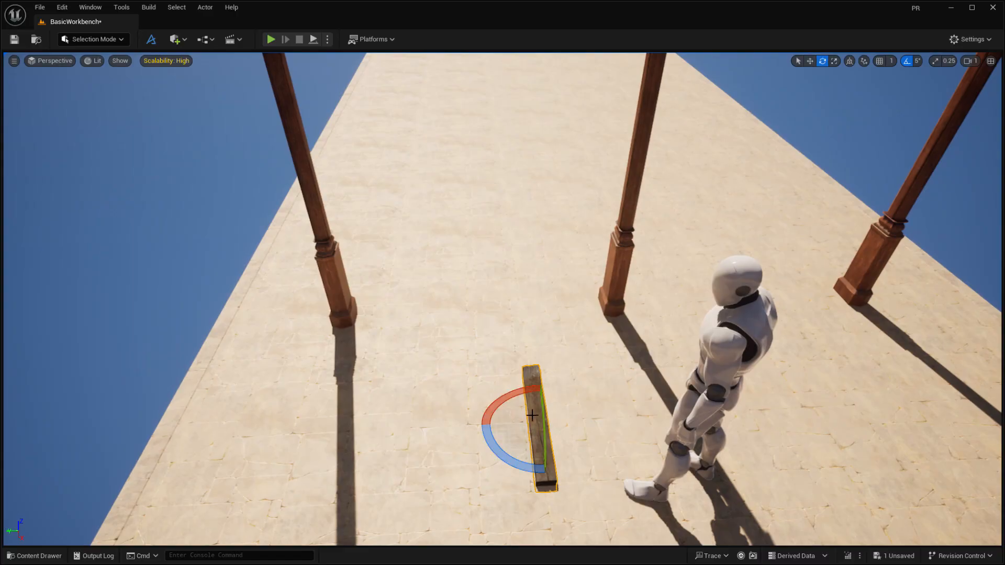
{"action": "left_click_drag", "start_coordinate": [524, 400], "coordinate": [485, 410]}
{"action": "key", "text": "w"}
{"action": "left_click_drag", "start_coordinate": [556, 438], "coordinate": [576, 328]}
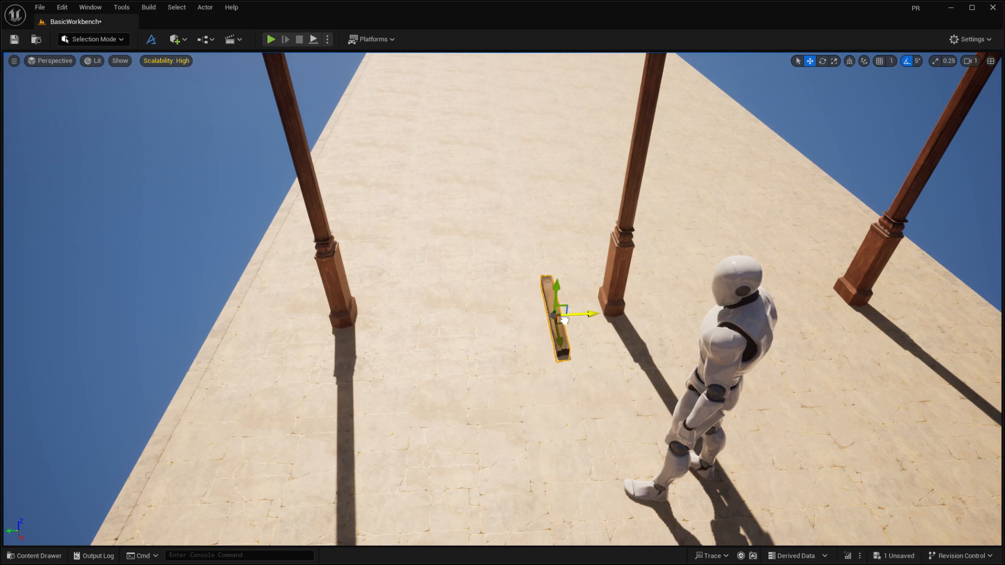
Step: Adjust the plank's height above the floor and shift it alongside the middle column's base
{"action": "key", "text": "f"}
{"action": "key", "text": "d"}
{"action": "right_click_drag", "start_coordinate": [527, 330], "coordinate": [456, 261]}
{"action": "key", "text": "w"}
{"action": "left_click_drag", "start_coordinate": [458, 264], "coordinate": [459, 249]}
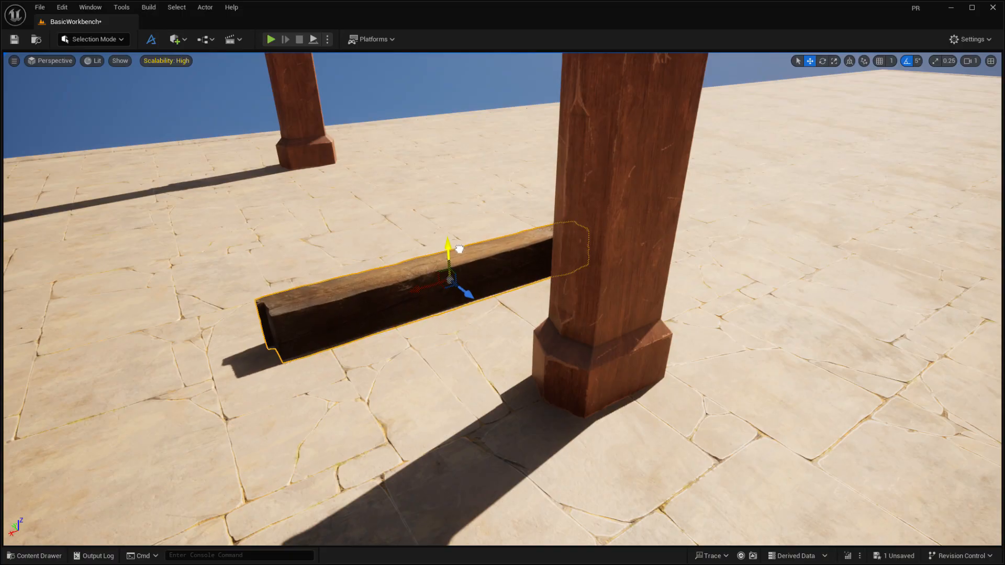
{"action": "key", "text": "a"}
{"action": "right_click_drag", "start_coordinate": [466, 258], "coordinate": [569, 345]}
{"action": "key", "text": "s"}
{"action": "left_click_drag", "start_coordinate": [592, 435], "coordinate": [520, 379]}
Step: Duplicate the plank with a 90-degree turn about the vertical axis to form a cross
{"action": "right_click_drag", "start_coordinate": [520, 379], "coordinate": [608, 368]}
{"action": "key", "text": "e"}
{"action": "left_click_drag", "start_coordinate": [408, 286], "coordinate": [408, 288]}
{"action": "left_click_drag", "start_coordinate": [450, 257], "coordinate": [432, 261]}
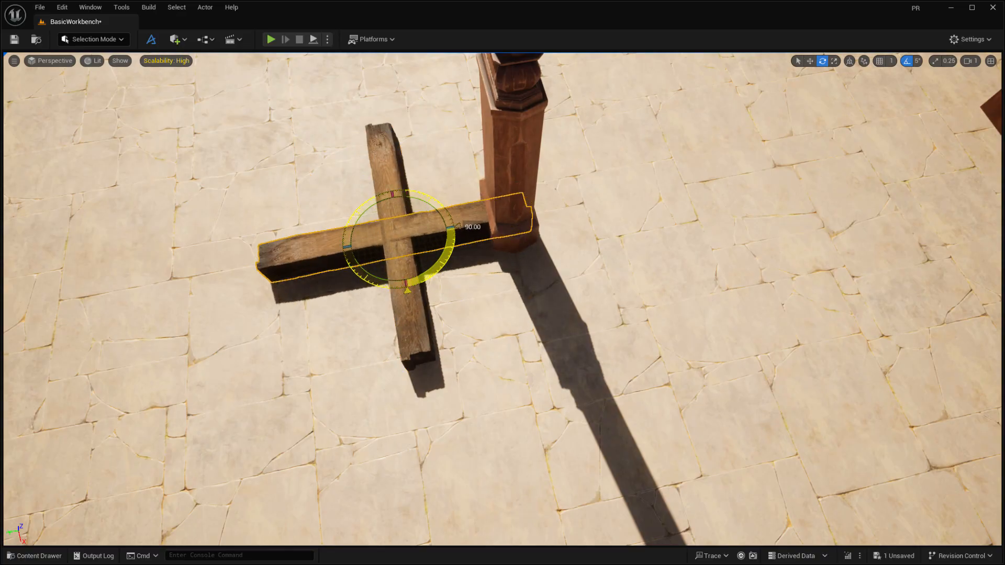
Step: Move the turned plank in front of the middle column so its end meets the side plank as a corner
{"action": "key", "text": "w"}
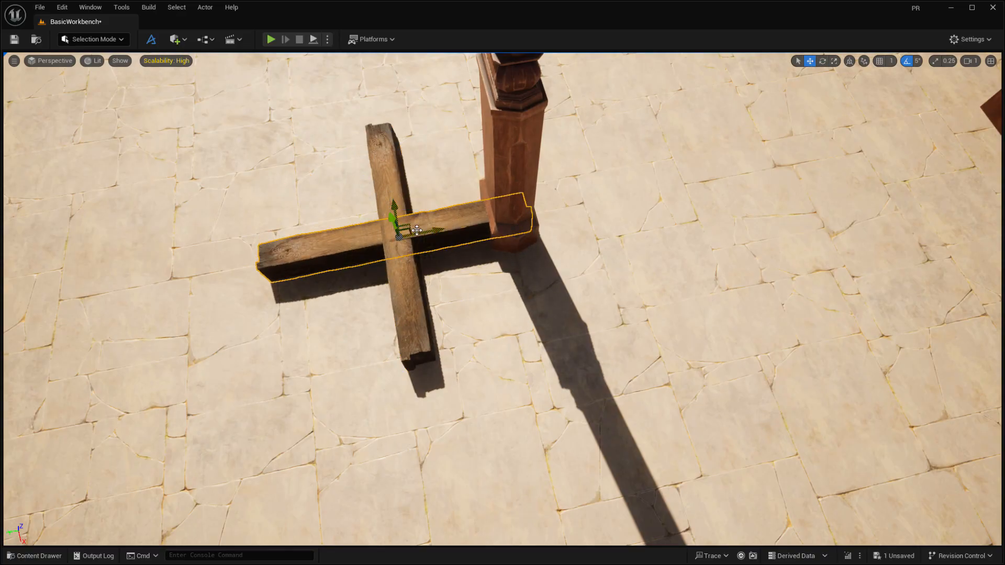
{"action": "left_click_drag", "start_coordinate": [393, 220], "coordinate": [472, 322]}
{"action": "left_click_drag", "start_coordinate": [445, 369], "coordinate": [552, 316]}
{"action": "key", "text": "d"}
{"action": "right_click_drag", "start_coordinate": [552, 317], "coordinate": [455, 275]}
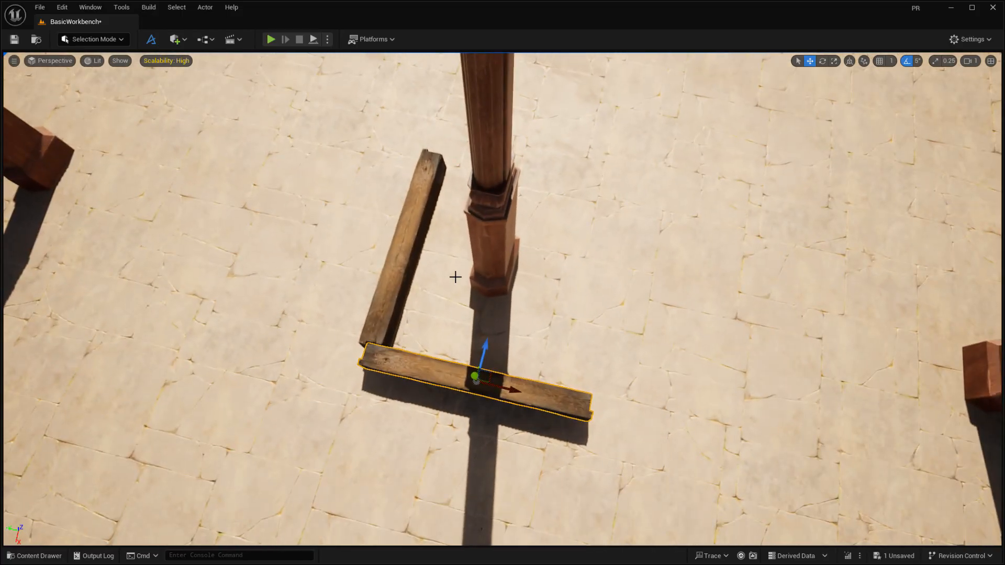
Step: Duplicate the side plank, turn it about the vertical axis and place it on the column's opposite side
{"action": "left_click", "coordinate": [396, 286]}
{"action": "key", "text": "e"}
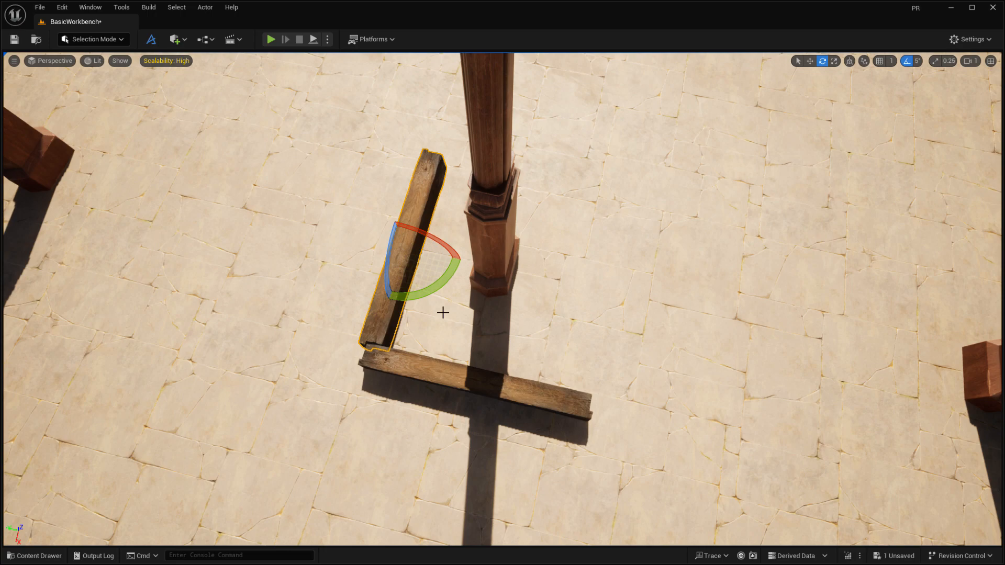
{"action": "left_click_drag", "start_coordinate": [435, 297], "coordinate": [567, 282]}
{"action": "key", "text": "w"}
{"action": "left_click_drag", "start_coordinate": [644, 302], "coordinate": [455, 272], "text": "alt"}
Step: Duplicate the front plank turned about the vertical axis and move it behind the column to close the square
{"action": "left_click", "coordinate": [446, 386]}
{"action": "key", "text": "e"}
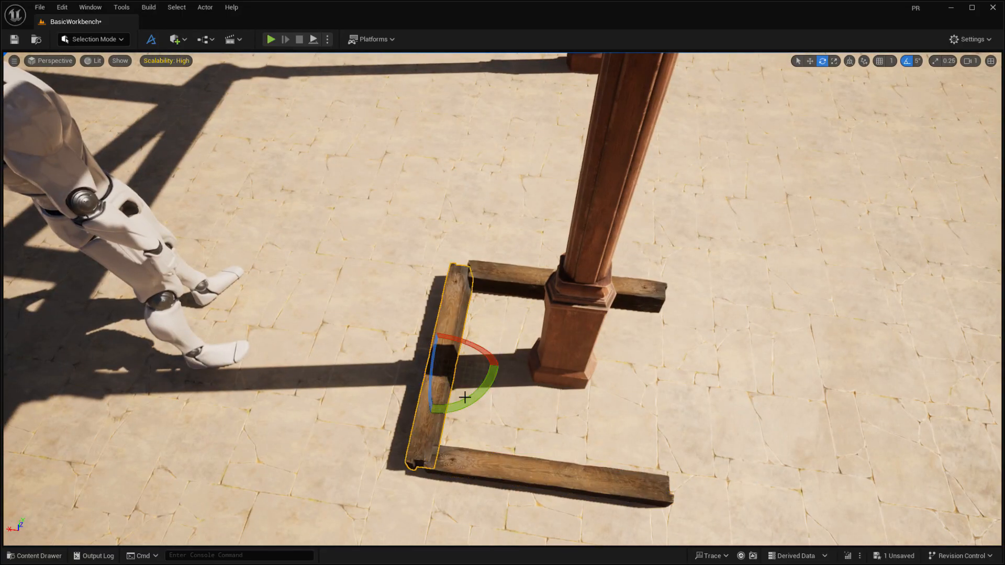
{"action": "left_click_drag", "start_coordinate": [467, 407], "coordinate": [562, 363], "text": "alt"}
{"action": "key", "text": "w"}
{"action": "left_click_drag", "start_coordinate": [419, 355], "coordinate": [656, 371]}
{"action": "right_click_drag", "start_coordinate": [616, 397], "coordinate": [691, 427]}
{"action": "left_click", "coordinate": [578, 461], "text": "ctrl"}
{"action": "left_click", "coordinate": [435, 538], "text": "ctrl"}
{"action": "left_click", "coordinate": [344, 458], "text": "ctrl"}
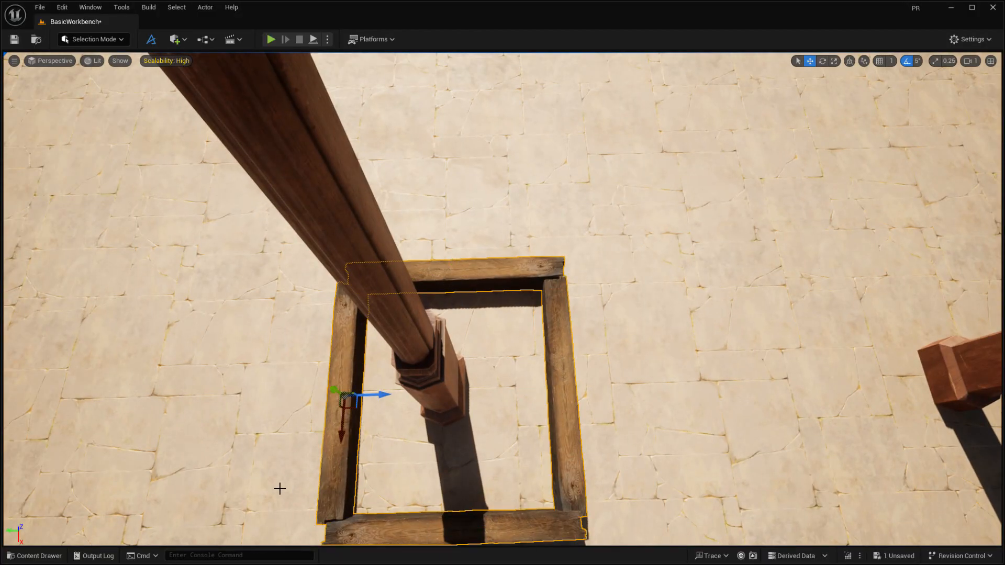
{"action": "left_click", "coordinate": [607, 434]}
{"action": "left_click", "coordinate": [500, 276]}
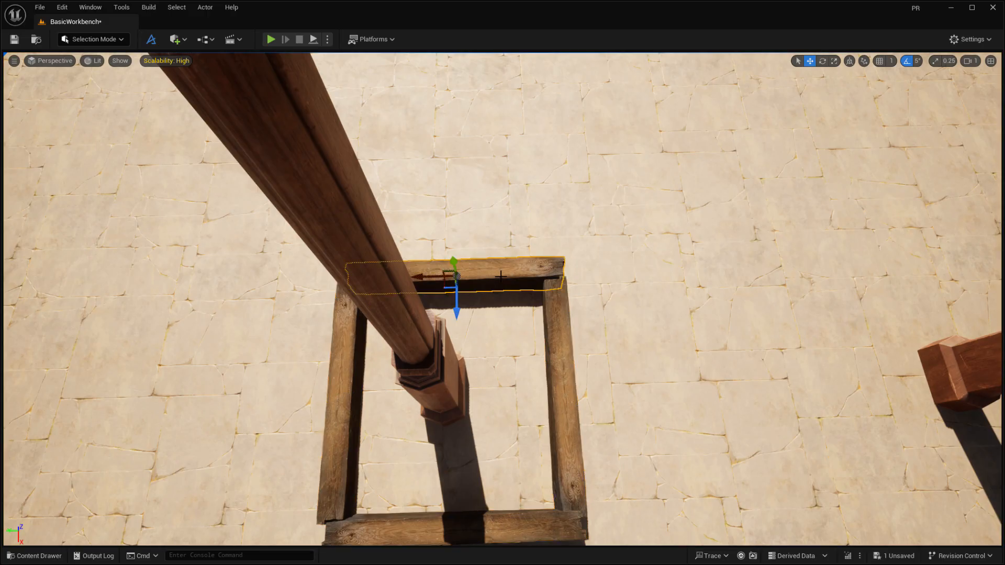
{"action": "left_click", "coordinate": [565, 377]}
{"action": "left_click", "coordinate": [485, 532]}
{"action": "left_click", "coordinate": [337, 463]}
{"action": "right_click_drag", "start_coordinate": [551, 478], "coordinate": [445, 340]}
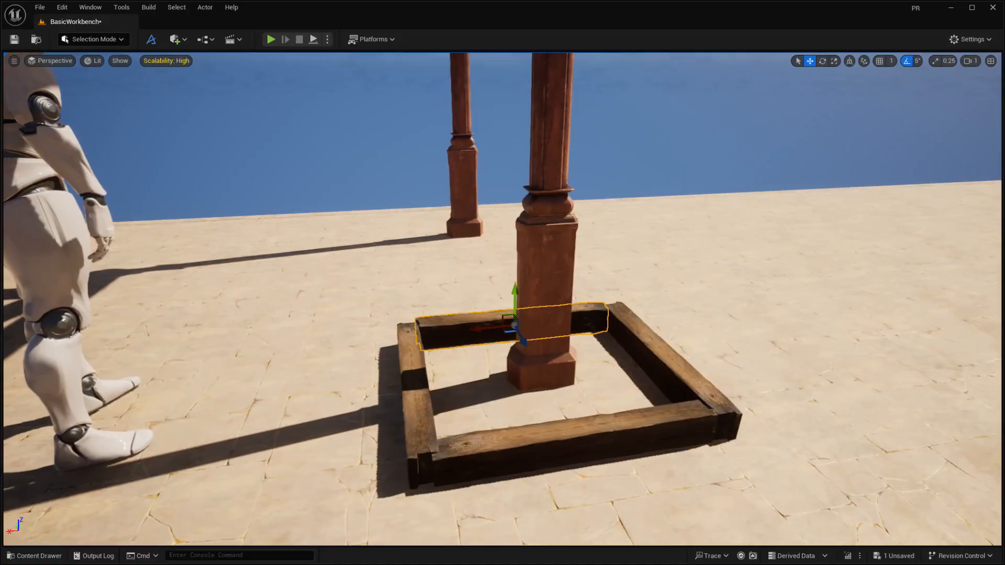
Step: Duplicate one side plank of the column's base frame straight up and lengthen the copy to cover the corners
{"action": "left_click", "coordinate": [538, 446]}
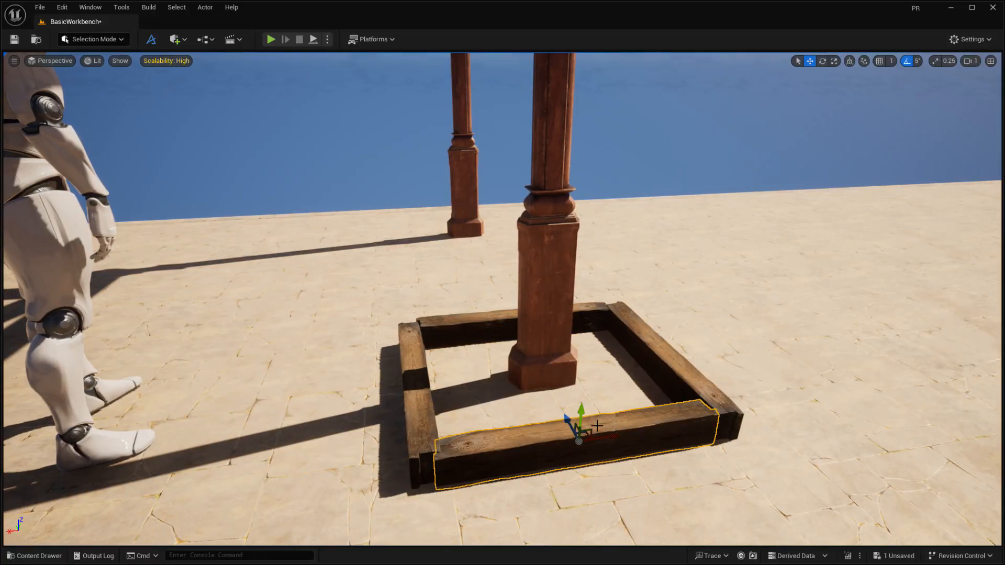
{"action": "left_click_drag", "start_coordinate": [582, 413], "coordinate": [596, 377]}
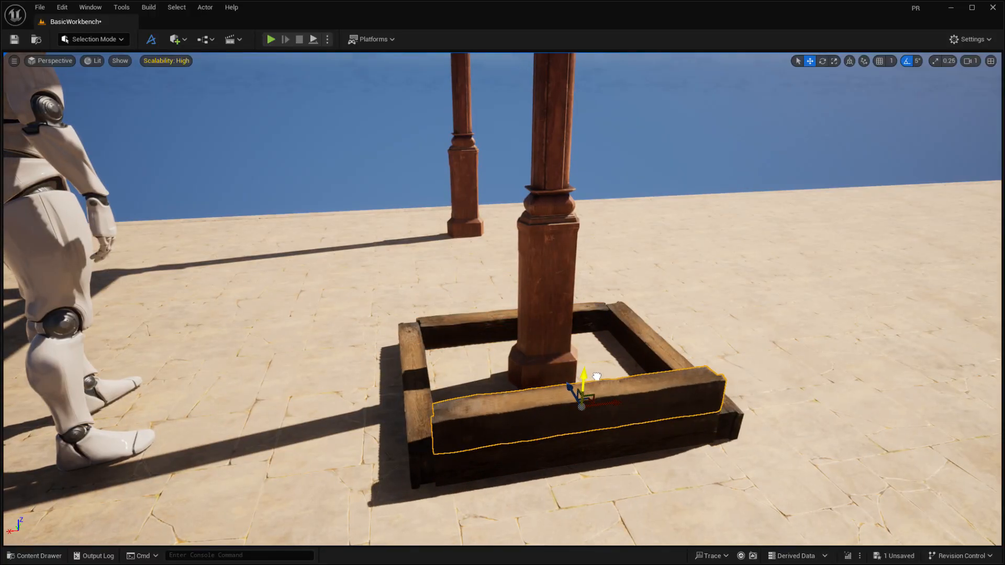
{"action": "key", "text": "e"}
{"action": "key", "text": "r"}
{"action": "left_click_drag", "start_coordinate": [611, 406], "coordinate": [622, 410]}
{"action": "key", "text": "w"}
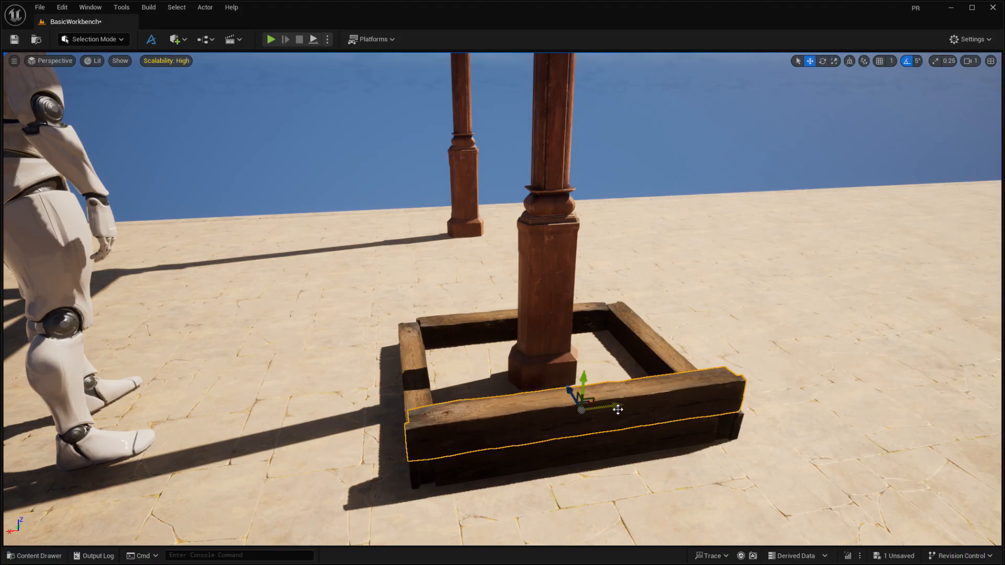
Step: Duplicate the opposite side plank straight up and stretch the copy over its corners to match
{"action": "right_click_drag", "start_coordinate": [615, 408], "coordinate": [442, 410]}
{"action": "key", "text": "d"}
{"action": "left_click", "coordinate": [680, 436]}
{"action": "left_click_drag", "start_coordinate": [665, 390], "coordinate": [683, 336]}
{"action": "key", "text": "e"}
{"action": "key", "text": "r"}
{"action": "left_click_drag", "start_coordinate": [706, 370], "coordinate": [740, 368]}
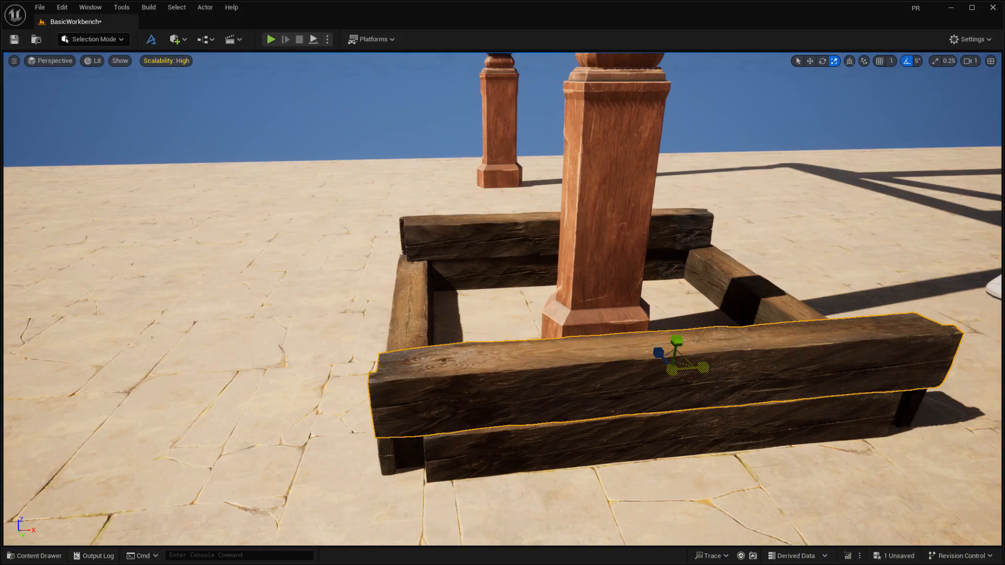
{"action": "left_click_drag", "start_coordinate": [741, 368], "coordinate": [719, 367]}
Step: Duplicate the two remaining base planks up one level and shorten the copies to fit between the lengthened planks
{"action": "key", "text": "a"}
{"action": "right_click_drag", "start_coordinate": [582, 420], "coordinate": [706, 437]}
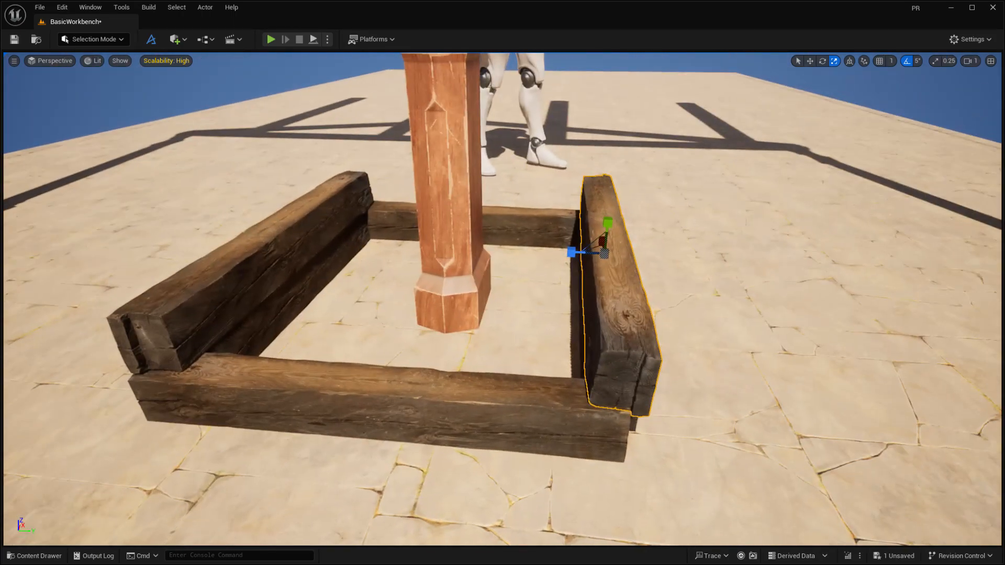
{"action": "left_click", "coordinate": [485, 408]}
{"action": "key", "text": "w"}
{"action": "left_click", "coordinate": [405, 234], "text": "ctrl"}
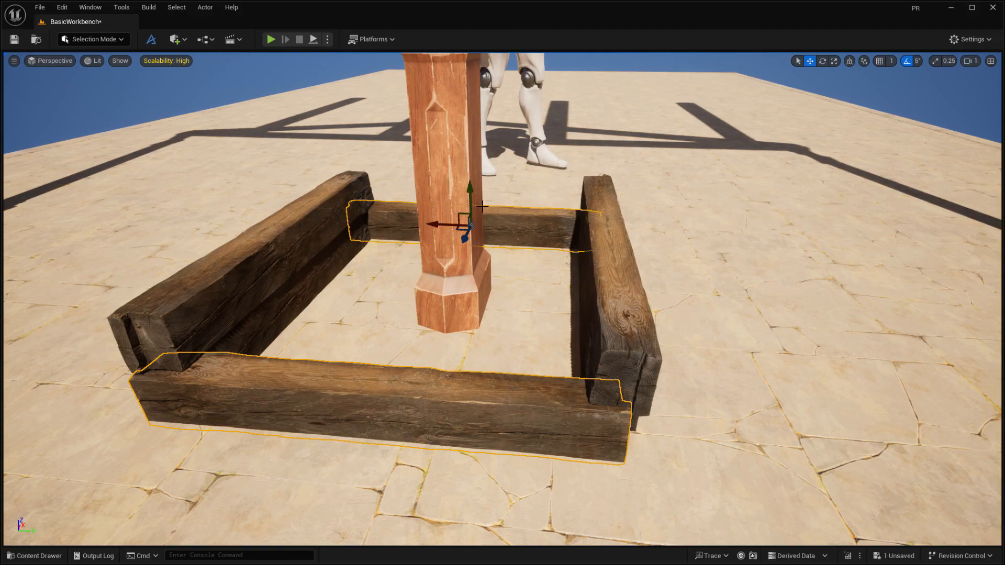
{"action": "left_click_drag", "start_coordinate": [377, 382], "coordinate": [458, 304], "text": "alt"}
{"action": "key", "text": "e"}
{"action": "key", "text": "r"}
{"action": "left_click_drag", "start_coordinate": [410, 355], "coordinate": [389, 355]}
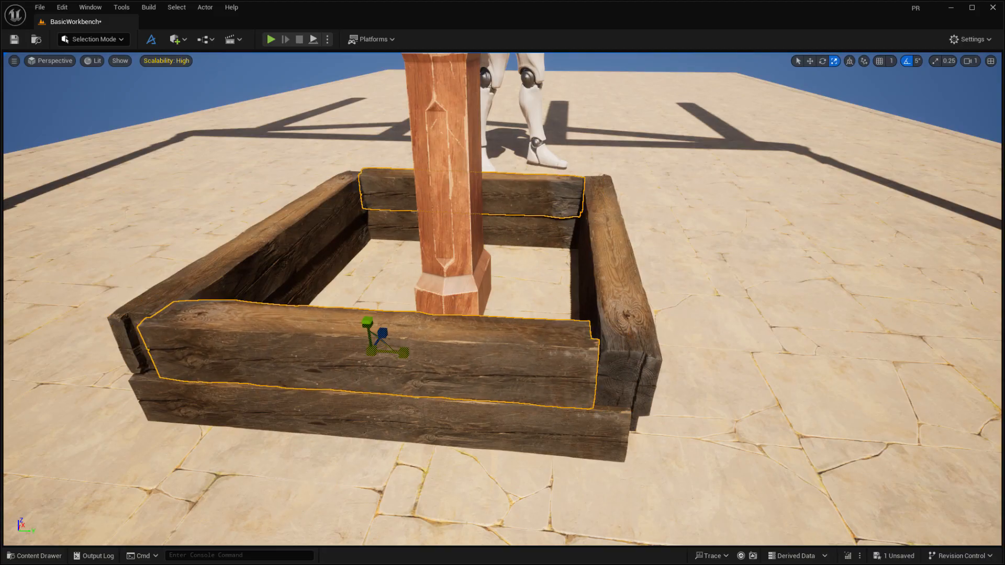
Step: Select all the planks of the two-layer box and duplicate them upward to make a four-layer planter around the column
{"action": "key", "text": "d"}
{"action": "right_click_drag", "start_coordinate": [409, 362], "coordinate": [225, 393]}
{"action": "key", "text": "w"}
{"action": "mouse_move", "coordinate": [486, 325]}
{"action": "right_mouse_down"}
{"action": "mouse_move", "coordinate": [528, 335]}
{"action": "mouse_move", "coordinate": [485, 325]}
{"action": "right_mouse_up"}
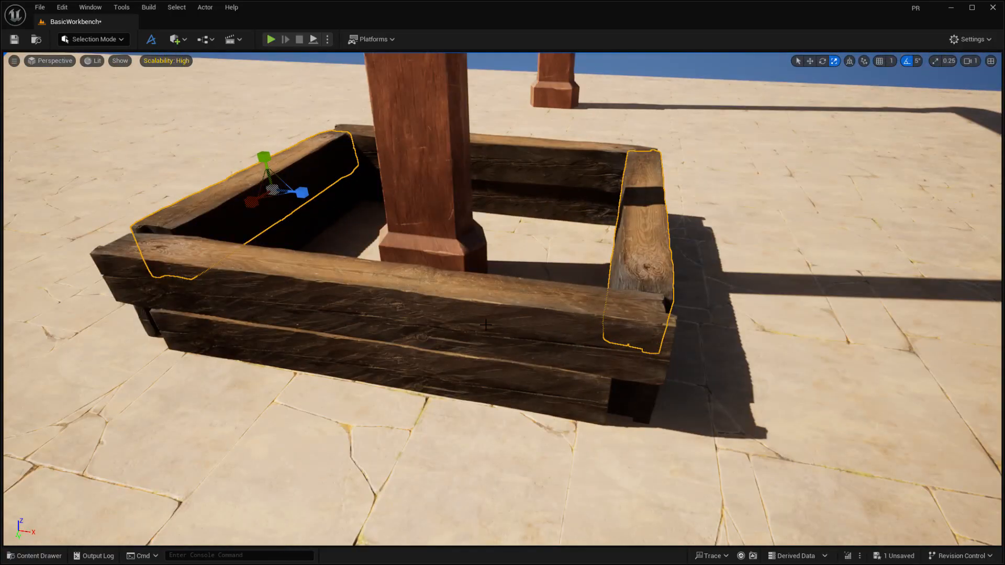
{"action": "left_click", "coordinate": [486, 325], "text": "ctrl"}
{"action": "left_click", "coordinate": [562, 162], "text": "ctrl"}
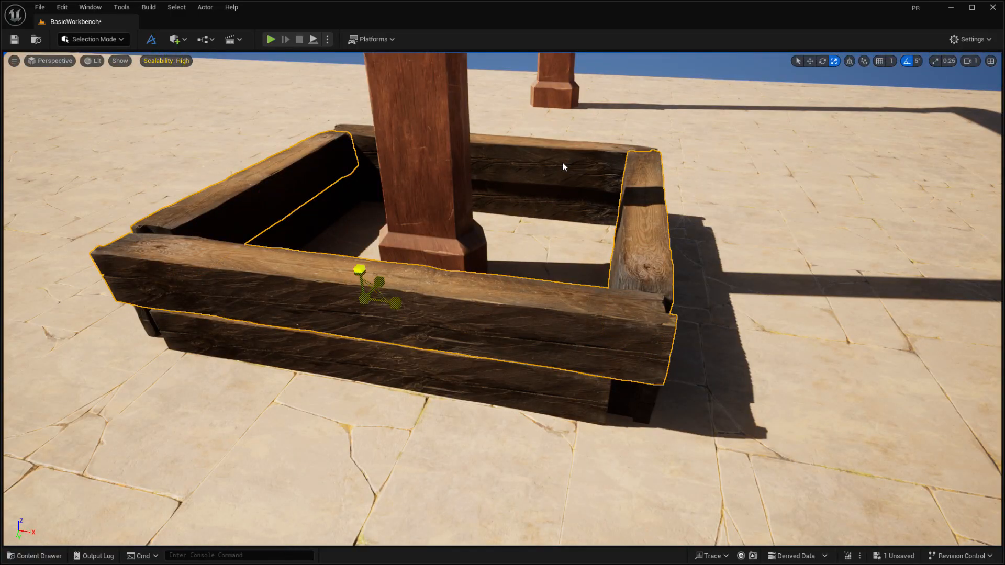
{"action": "left_click", "coordinate": [549, 218], "text": "ctrl"}
{"action": "key", "text": "ctrl+z"}
{"action": "key", "text": "ctrl+z"}
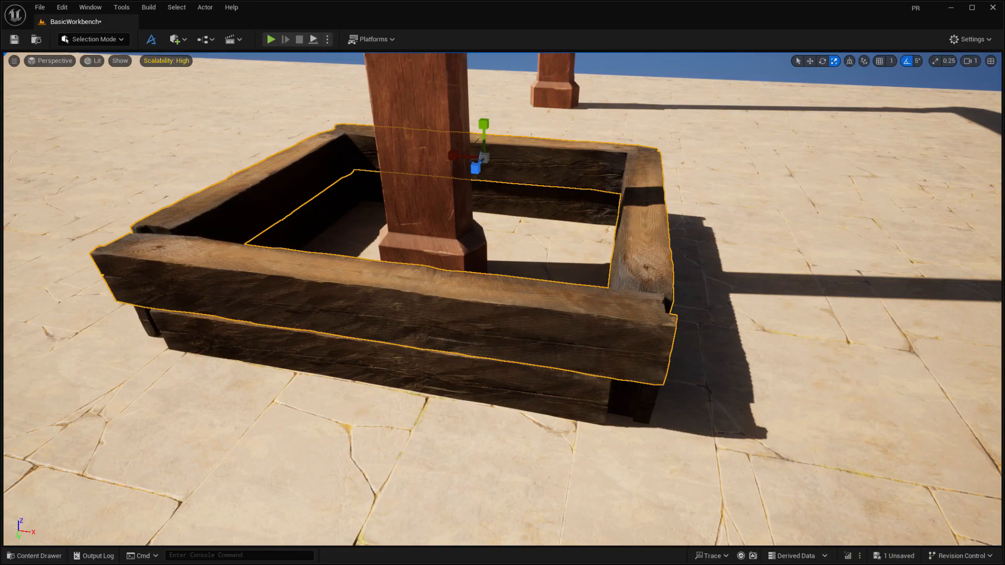
{"action": "left_click", "coordinate": [314, 221], "text": "ctrl"}
{"action": "left_click", "coordinate": [544, 207], "text": "ctrl"}
{"action": "left_click", "coordinate": [513, 390], "text": "ctrl"}
{"action": "right_click_drag", "start_coordinate": [513, 389], "coordinate": [345, 408]}
{"action": "key", "text": "d"}
{"action": "key", "text": "s"}
{"action": "key", "text": "w"}
{"action": "left_click_drag", "start_coordinate": [556, 350], "coordinate": [567, 193], "text": "alt"}
{"action": "right_click_drag", "start_coordinate": [568, 193], "coordinate": [494, 345]}
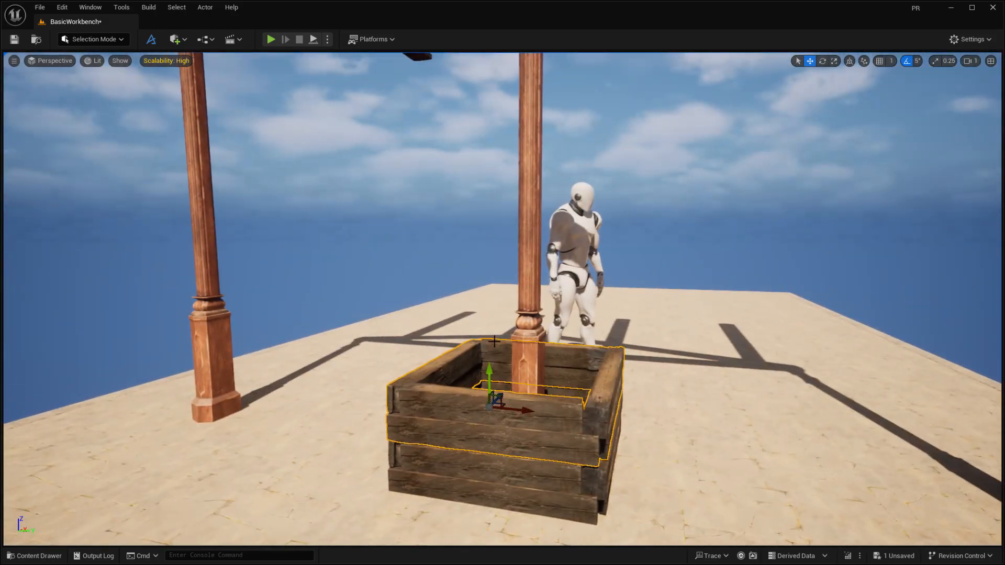
Step: Position the white plane inside the planter just below the rim as a fill surface around the column
{"action": "right_click_drag", "start_coordinate": [564, 383], "coordinate": [437, 421]}
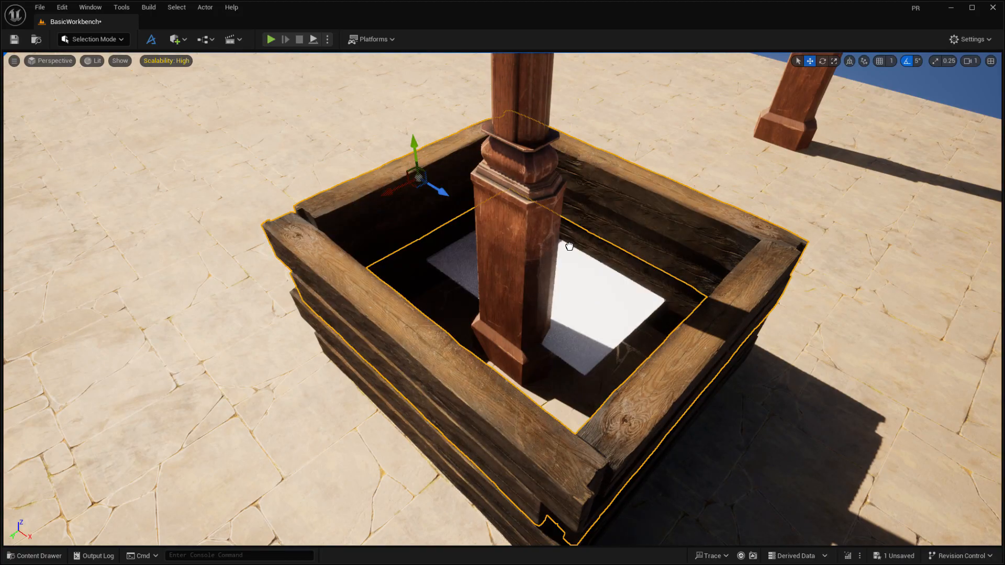
{"action": "left_click", "coordinate": [542, 267]}
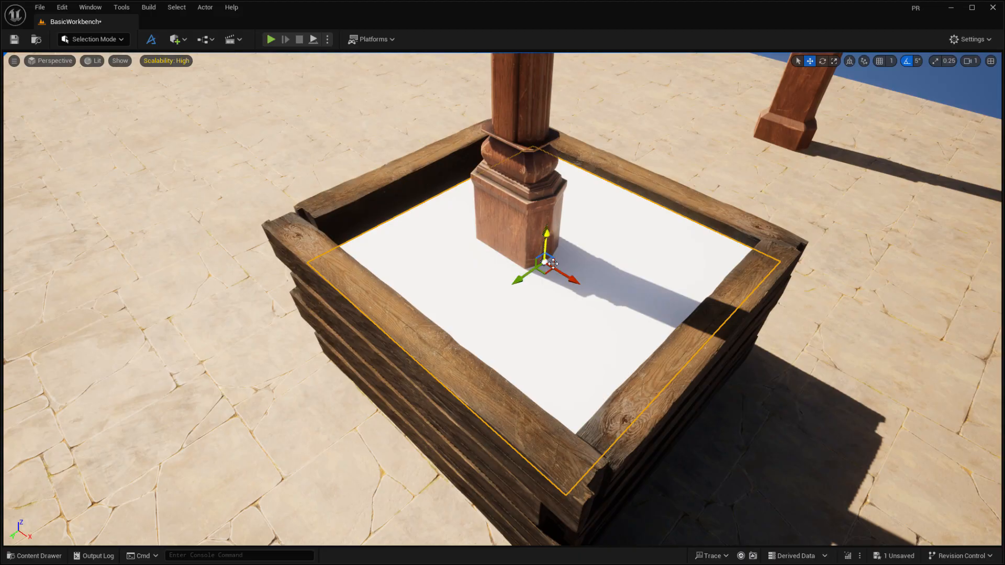
{"action": "left_click_drag", "start_coordinate": [547, 242], "coordinate": [546, 262]}
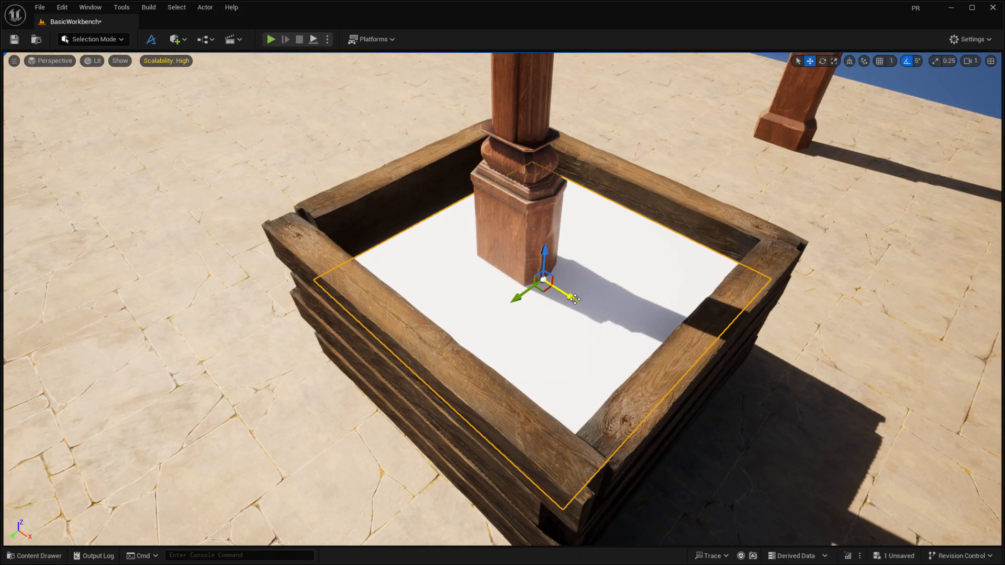
{"action": "left_click_drag", "start_coordinate": [563, 297], "coordinate": [559, 294]}
{"action": "key", "text": "a"}
{"action": "right_click_drag", "start_coordinate": [544, 318], "coordinate": [646, 323]}
{"action": "key", "text": "d"}
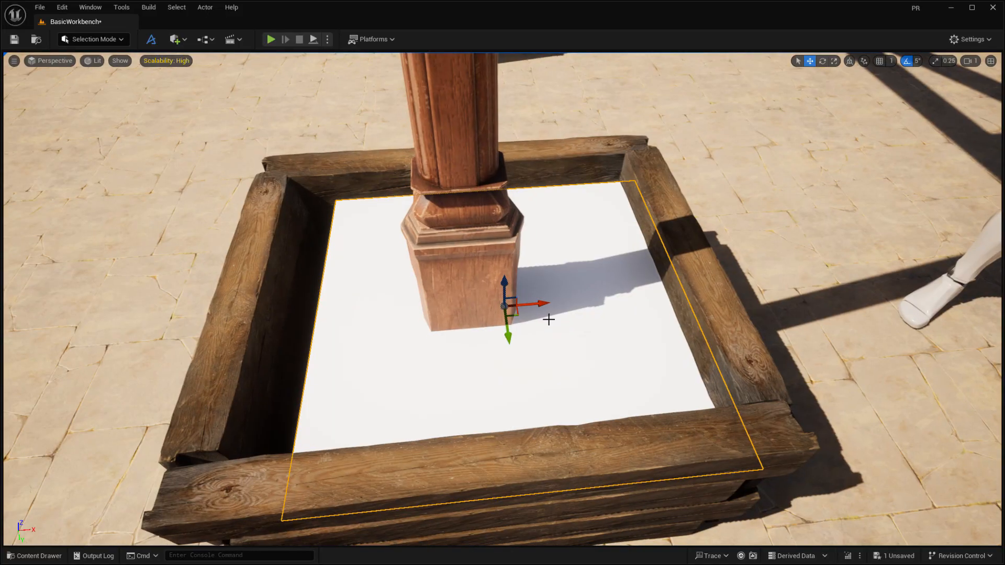
Step: Shift the plane sideways to fill the planter, checking its edges in unlit shading before restoring lit shading
{"action": "key", "text": "alt+3"}
{"action": "mouse_move", "coordinate": [543, 304]}
{"action": "left_mouse_down"}
{"action": "mouse_move", "coordinate": [515, 305]}
{"action": "mouse_move", "coordinate": [532, 305]}
{"action": "left_mouse_up"}
{"action": "key", "text": "r"}
{"action": "key", "text": "a"}
{"action": "right_click_drag", "start_coordinate": [512, 311], "coordinate": [549, 251]}
{"action": "key", "text": "d"}
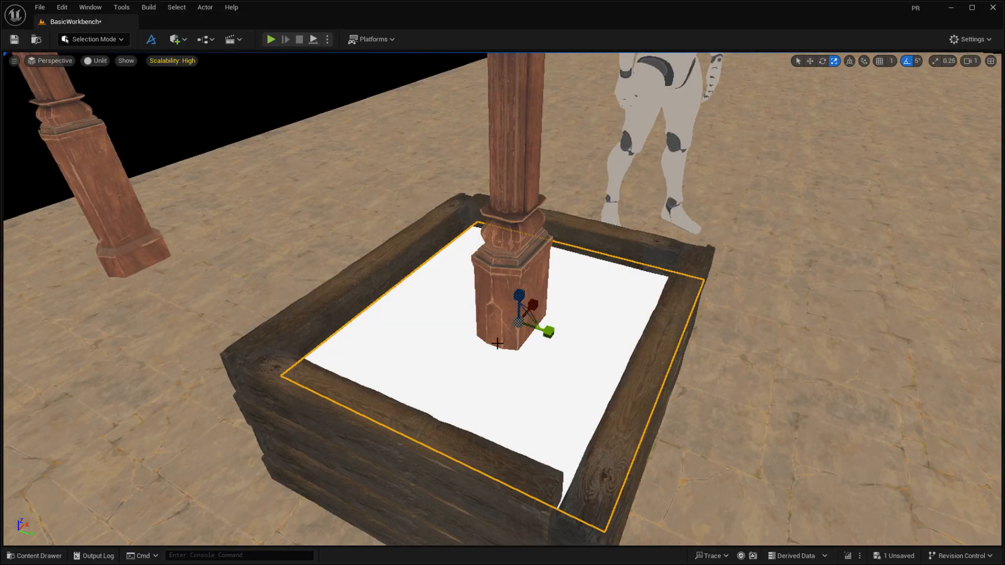
{"action": "key", "text": "alt+4"}
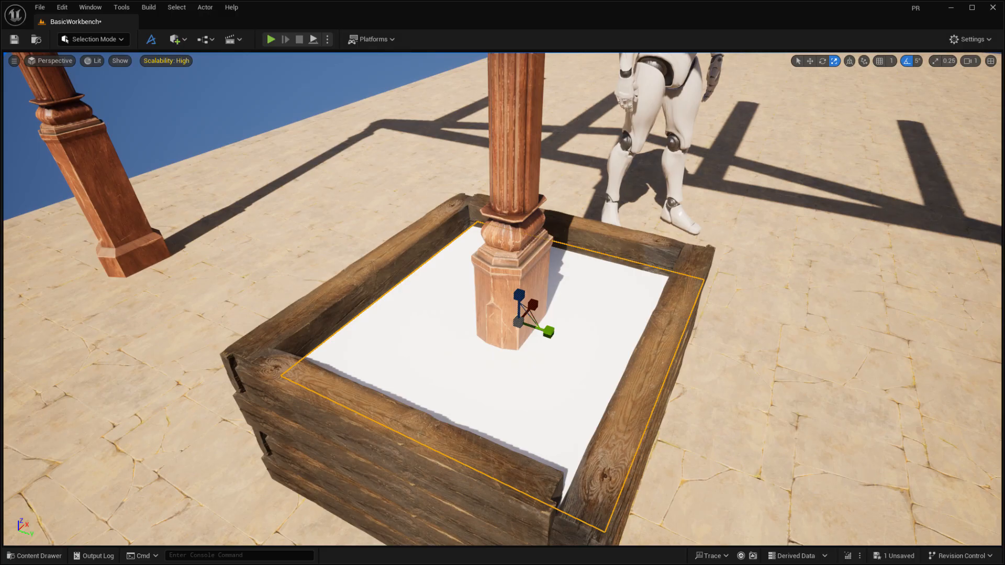
Step: Apply a rough soil material to the plane and place four rocks of different sizes on it around the column
{"action": "left_click_drag", "start_coordinate": [525, 422], "coordinate": [521, 399]}
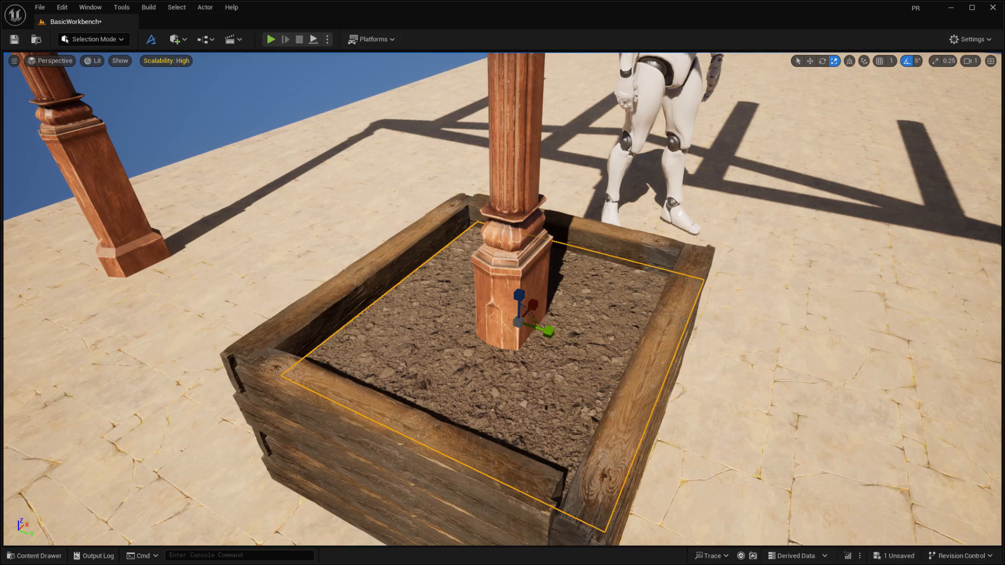
{"action": "left_click_drag", "start_coordinate": [563, 361], "coordinate": [546, 406]}
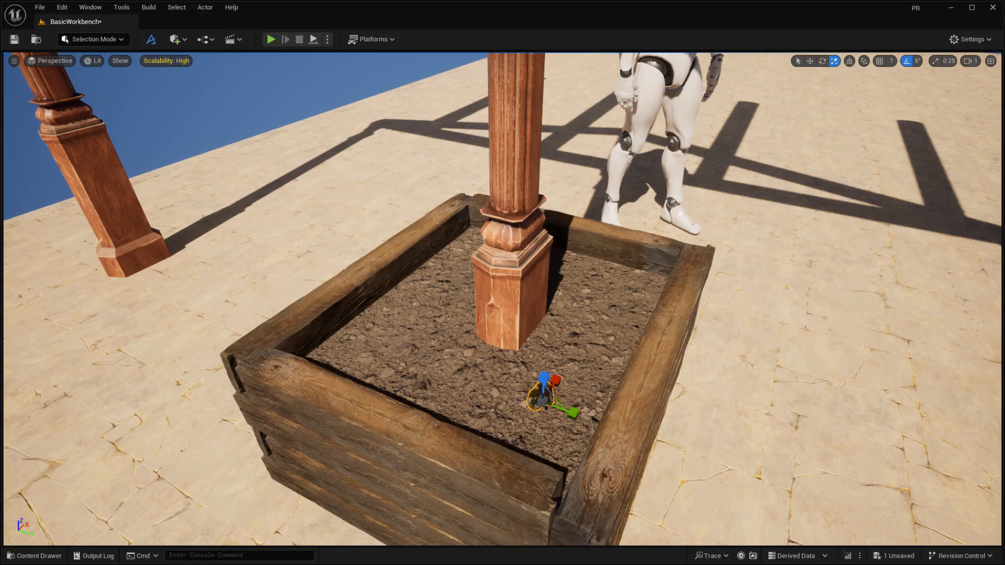
{"action": "left_click_drag", "start_coordinate": [644, 555], "coordinate": [417, 348]}
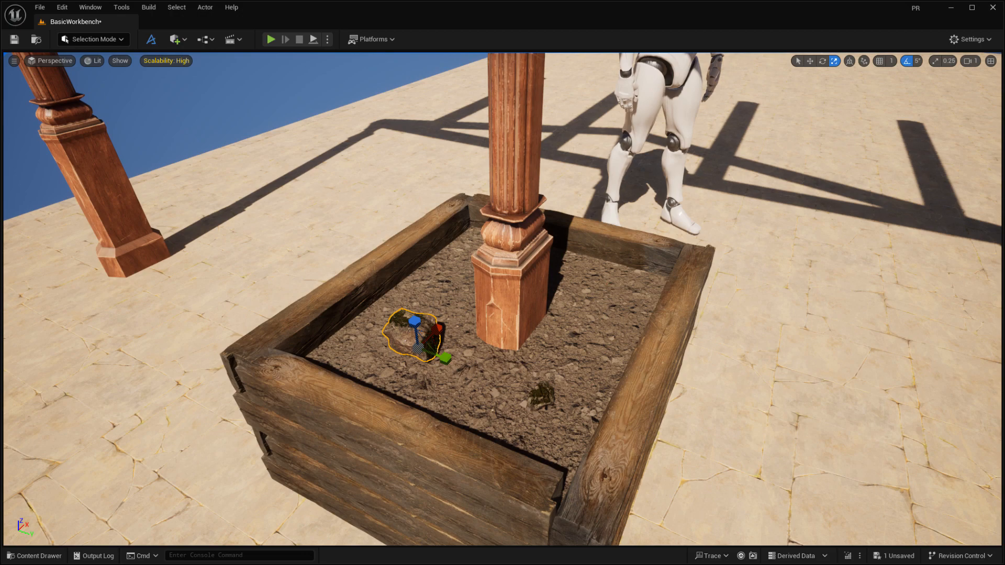
{"action": "left_click_drag", "start_coordinate": [639, 554], "coordinate": [597, 298]}
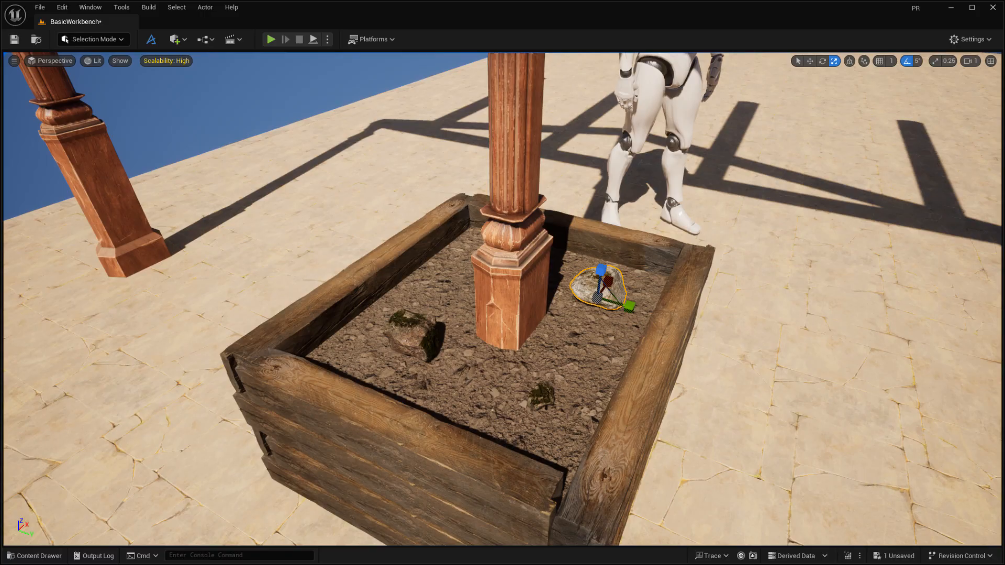
{"action": "left_click_drag", "start_coordinate": [617, 539], "coordinate": [473, 263]}
Step: Select the stacked planks on two adjacent sides of the planter
{"action": "key", "text": "a"}
{"action": "right_click_drag", "start_coordinate": [863, 391], "coordinate": [944, 388]}
{"action": "key", "text": "a"}
{"action": "key", "text": "s"}
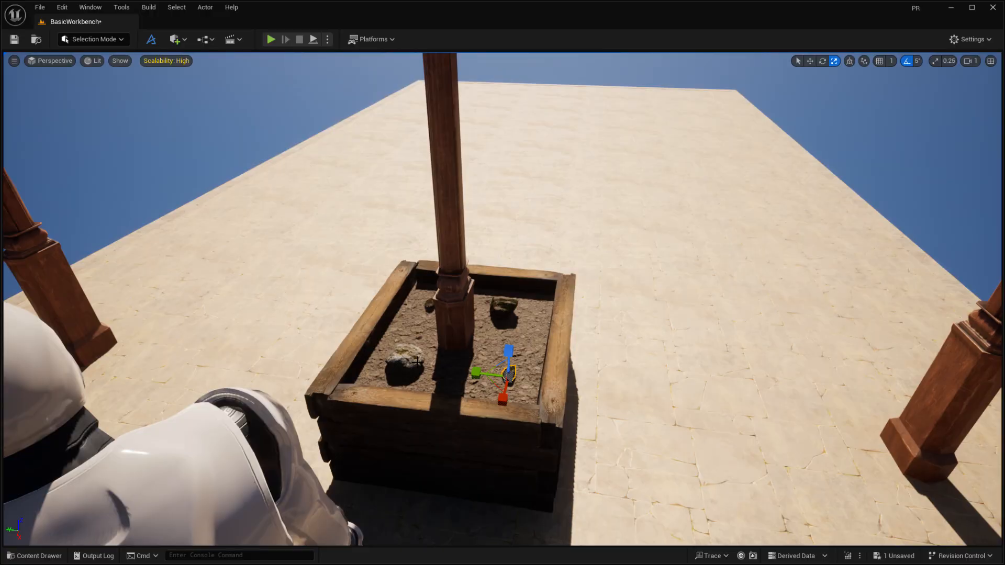
{"action": "key", "text": "d"}
{"action": "right_click_drag", "start_coordinate": [593, 301], "coordinate": [493, 335]}
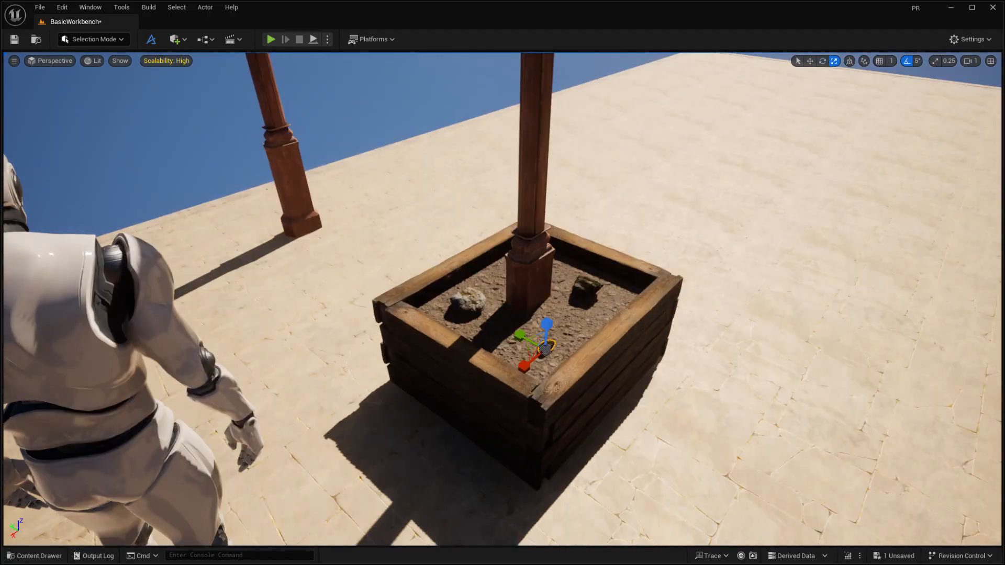
{"action": "left_click", "coordinate": [469, 425]}
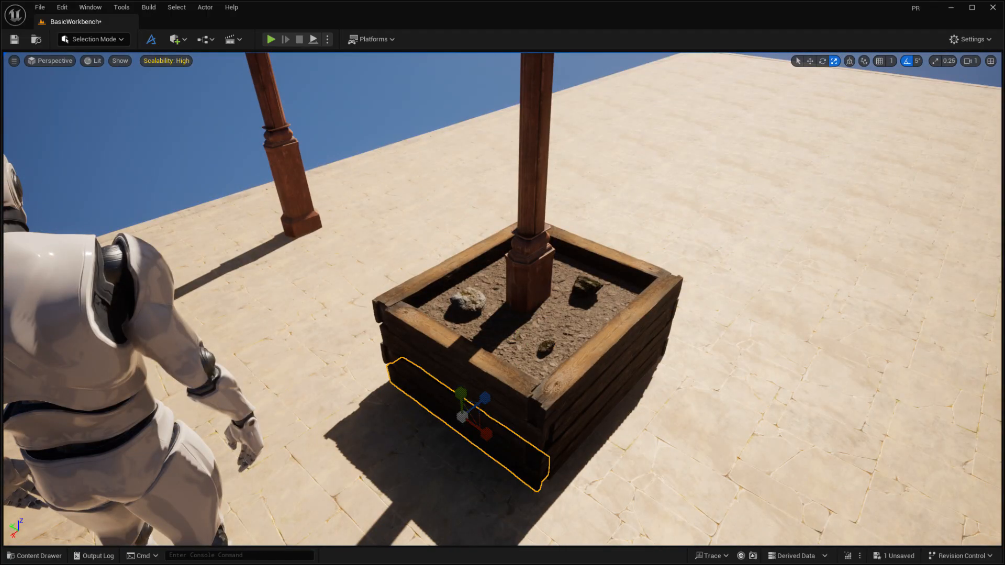
{"action": "key", "text": "q"}
{"action": "left_click", "coordinate": [519, 432], "text": "ctrl"}
{"action": "left_click", "coordinate": [515, 393], "text": "ctrl"}
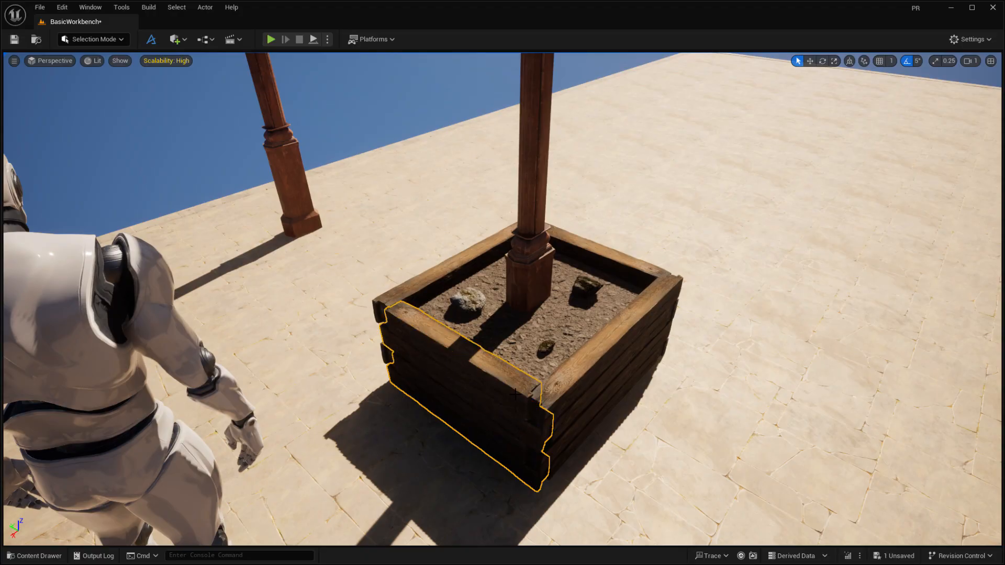
{"action": "left_click", "coordinate": [572, 439], "text": "ctrl"}
{"action": "left_click", "coordinate": [573, 412], "text": "ctrl"}
{"action": "left_click", "coordinate": [576, 381], "text": "ctrl"}
Step: Add the stacked planks on the planter's remaining two sides to the selection
{"action": "key", "text": "d"}
{"action": "right_click_drag", "start_coordinate": [738, 319], "coordinate": [529, 376]}
{"action": "left_click", "coordinate": [434, 380], "text": "ctrl"}
{"action": "left_click", "coordinate": [431, 356], "text": "ctrl"}
{"action": "left_click", "coordinate": [435, 327], "text": "ctrl"}
{"action": "left_click", "coordinate": [458, 306], "text": "ctrl"}
{"action": "right_click_drag", "start_coordinate": [510, 323], "coordinate": [278, 317]}
{"action": "key", "text": "d"}
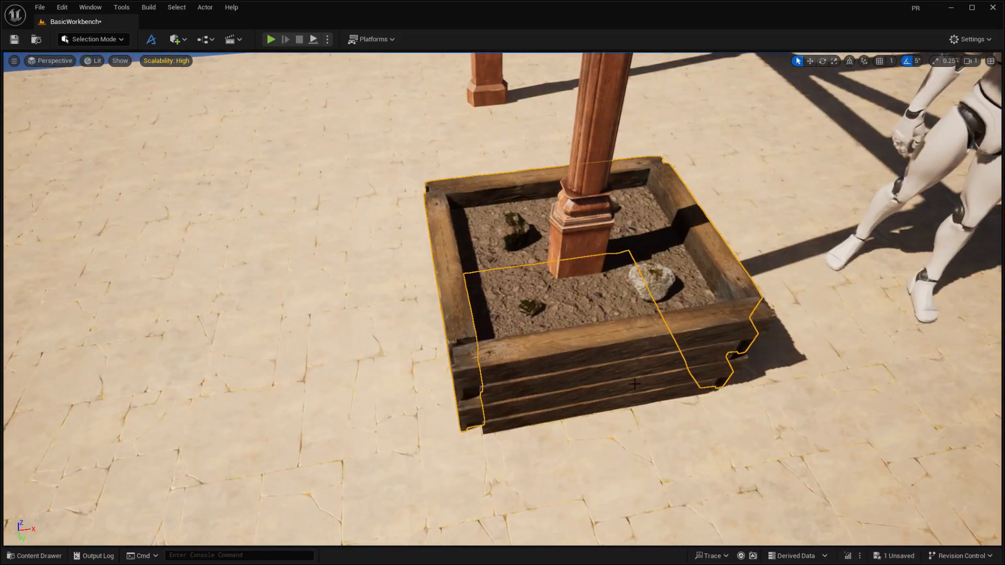
{"action": "left_click", "coordinate": [553, 404], "text": "ctrl"}
{"action": "left_click", "coordinate": [546, 386], "text": "ctrl"}
{"action": "left_click", "coordinate": [551, 370], "text": "ctrl"}
{"action": "left_click", "coordinate": [553, 352], "text": "ctrl"}
Step: Add the soil plane and the four rocks inside the planter to the selection
{"action": "right_click_drag", "start_coordinate": [555, 351], "coordinate": [824, 258]}
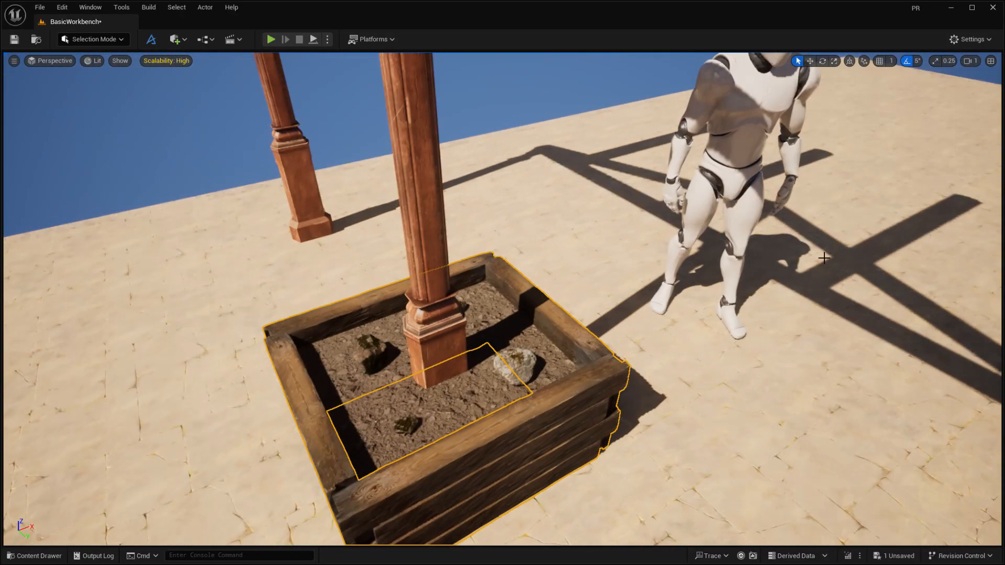
{"action": "left_click", "coordinate": [470, 400], "text": "ctrl"}
{"action": "left_click", "coordinate": [373, 358], "text": "ctrl"}
{"action": "left_click", "coordinate": [414, 430], "text": "ctrl"}
{"action": "left_click", "coordinate": [528, 377], "text": "ctrl"}
{"action": "right_click_drag", "start_coordinate": [579, 352], "coordinate": [487, 363]}
{"action": "key", "text": "d"}
{"action": "left_click", "coordinate": [529, 315], "text": "ctrl"}
Step: Extend the selection to the columns, horizontal beams, gable rafters and the four overhead planks of the frame
{"action": "right_click_drag", "start_coordinate": [555, 342], "coordinate": [748, 322]}
{"action": "key", "text": "s"}
{"action": "key", "text": "a"}
{"action": "mouse_move", "coordinate": [565, 406]}
{"action": "right_mouse_down"}
{"action": "mouse_move", "coordinate": [554, 409]}
{"action": "mouse_move", "coordinate": [565, 406]}
{"action": "right_mouse_up"}
{"action": "key", "text": "w"}
{"action": "left_click", "coordinate": [468, 412], "text": "ctrl"}
{"action": "left_click", "coordinate": [246, 472], "text": "ctrl"}
{"action": "left_click", "coordinate": [234, 206], "text": "ctrl"}
{"action": "left_click", "coordinate": [198, 198], "text": "ctrl"}
{"action": "left_click", "coordinate": [210, 214], "text": "ctrl"}
{"action": "left_click", "coordinate": [388, 187], "text": "ctrl"}
{"action": "left_click", "coordinate": [538, 186], "text": "ctrl"}
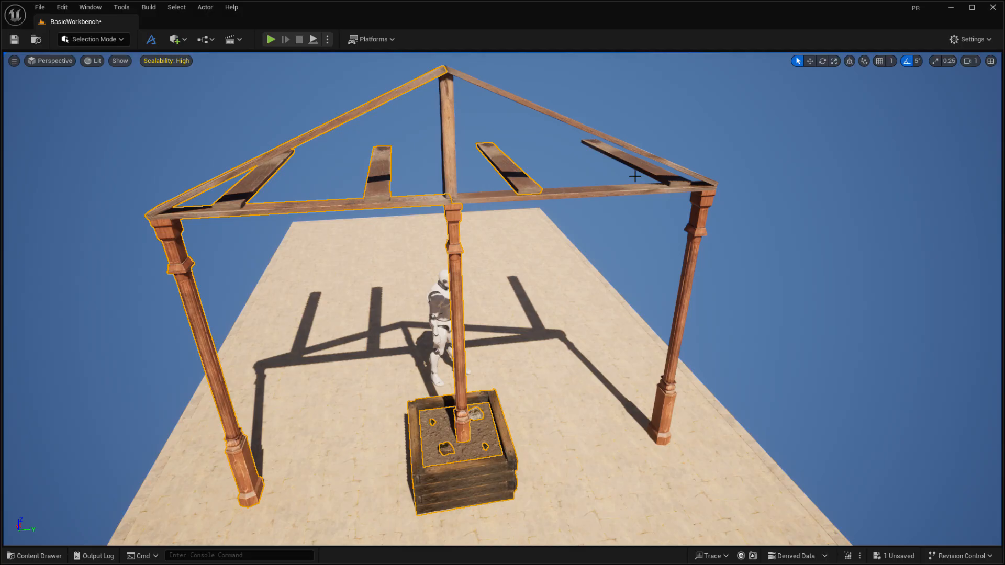
{"action": "left_click", "coordinate": [647, 173], "text": "ctrl"}
{"action": "left_click", "coordinate": [686, 176], "text": "ctrl"}
{"action": "left_click", "coordinate": [707, 230], "text": "ctrl"}
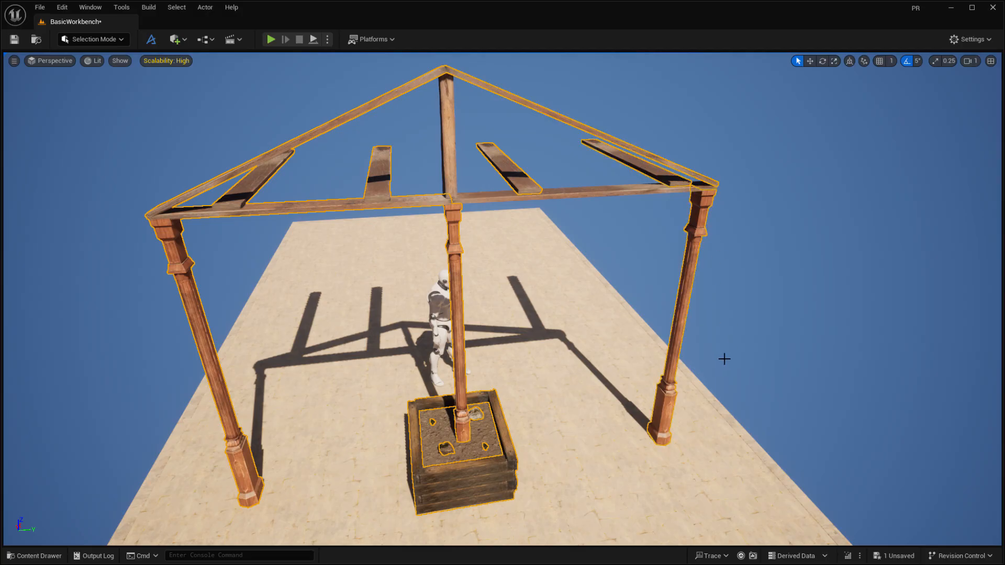
Step: Try moving the selected structure to expose parts missing from the selection, and undo the move
{"action": "right_click_drag", "start_coordinate": [691, 440], "coordinate": [513, 440]}
{"action": "key", "text": "d"}
{"action": "key", "text": "w"}
{"action": "left_click_drag", "start_coordinate": [525, 478], "coordinate": [546, 469]}
{"action": "key", "text": "ctrl+z"}
{"action": "right_click_drag", "start_coordinate": [534, 439], "coordinate": [664, 440]}
{"action": "key", "text": "a"}
{"action": "right_click_drag", "start_coordinate": [559, 361], "coordinate": [591, 361]}
{"action": "key", "text": "w"}
{"action": "left_click_drag", "start_coordinate": [539, 339], "coordinate": [543, 314]}
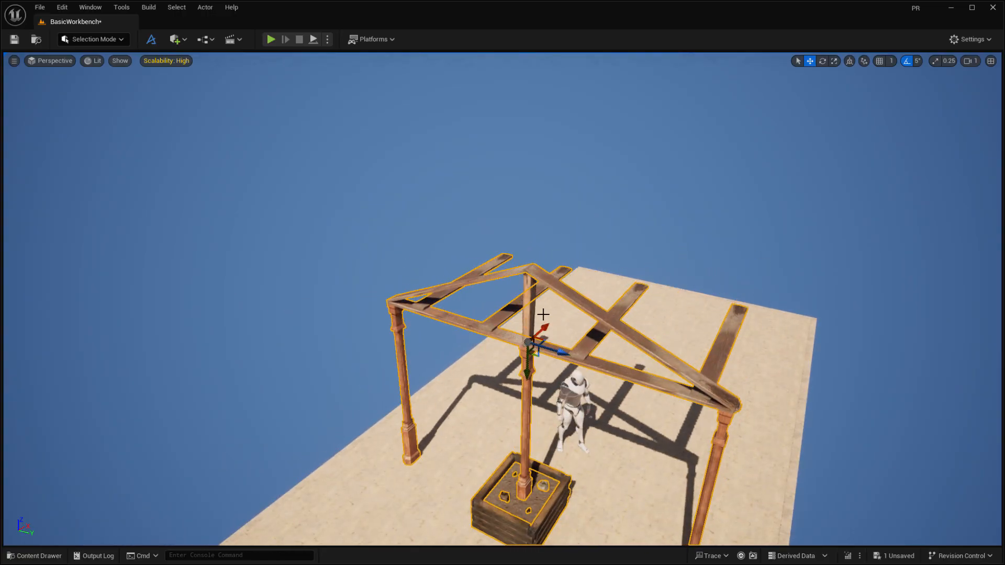
Step: Add the vertical post below the gable peak to the selection and group the whole structure
{"action": "left_click", "coordinate": [534, 317], "text": "ctrl"}
{"action": "right_click_drag", "start_coordinate": [534, 318], "coordinate": [356, 334]}
{"action": "key", "text": "d"}
{"action": "mouse_move", "coordinate": [626, 411]}
{"action": "right_mouse_down"}
{"action": "mouse_move", "coordinate": [586, 411]}
{"action": "mouse_move", "coordinate": [626, 412]}
{"action": "right_mouse_up"}
{"action": "key", "text": "w"}
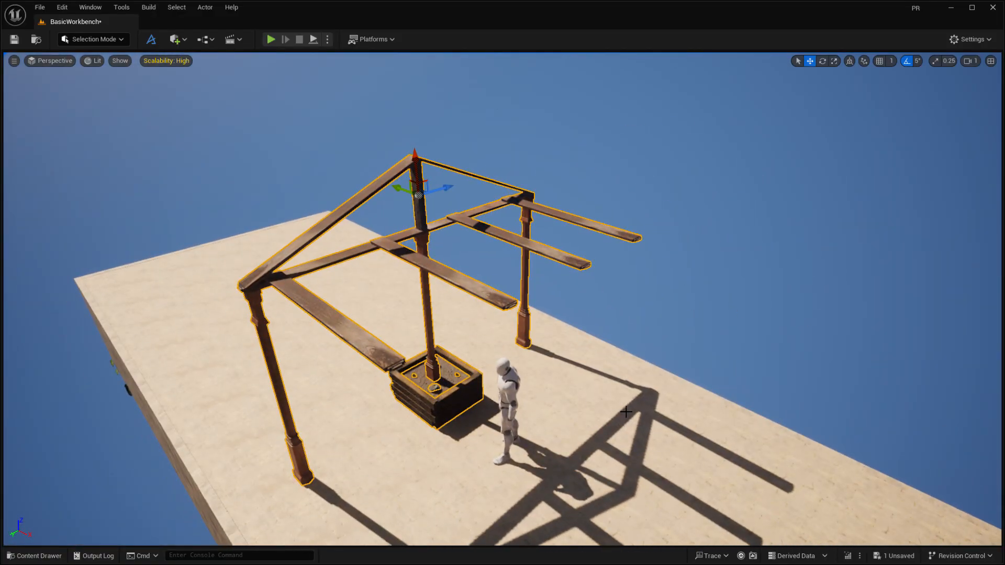
{"action": "key", "text": "ctrl+g"}
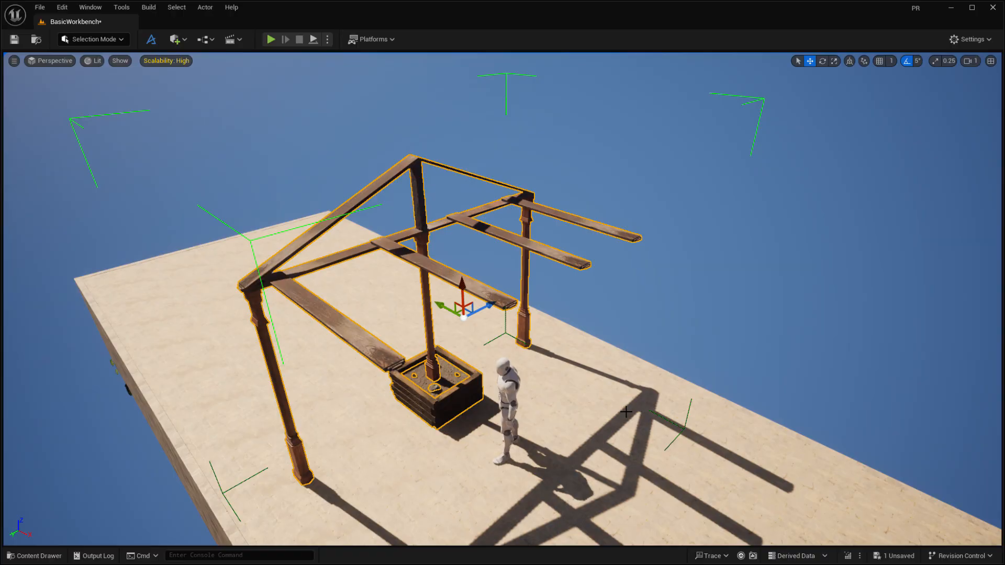
Step: Save the current workbench level and open the Island_Day_2 level
{"action": "left_click", "coordinate": [14, 45]}
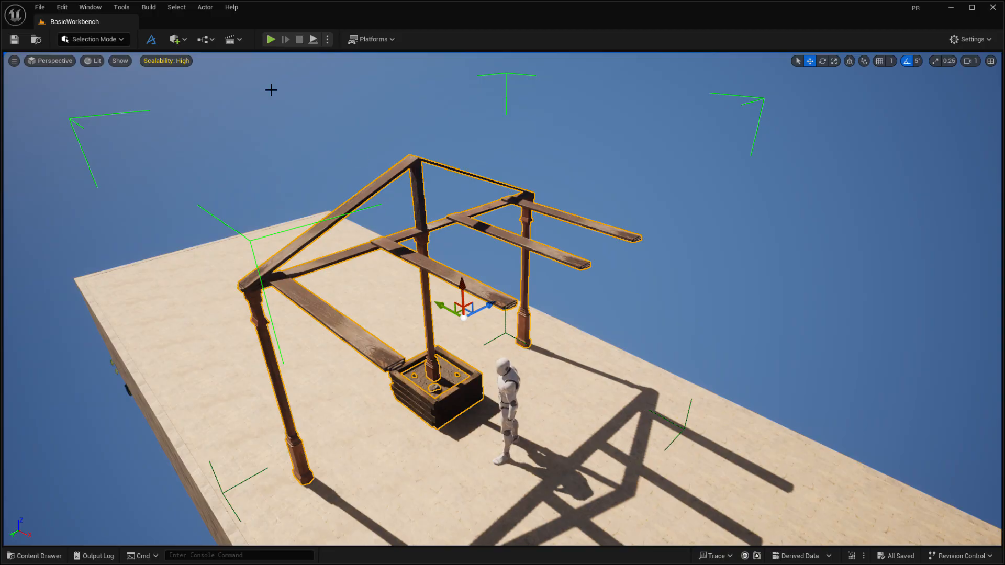
{"action": "left_click", "coordinate": [39, 7]}
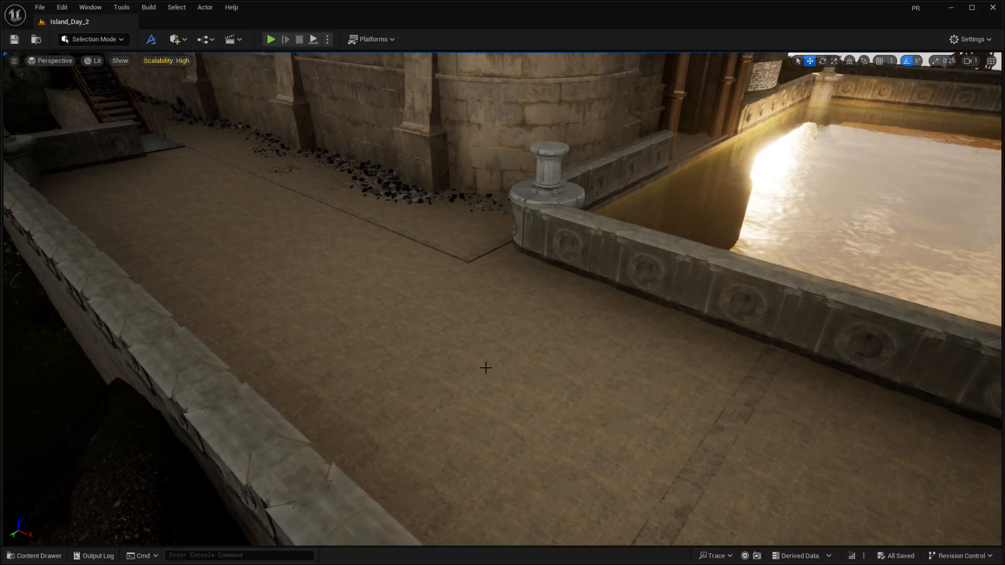
Step: Paste the grouped porch structure onto the stone walkway beside the pool and position it between the side walls
{"action": "mouse_move", "coordinate": [486, 367]}
{"action": "right_mouse_down"}
{"action": "mouse_move", "coordinate": [486, 340]}
{"action": "mouse_move", "coordinate": [485, 367]}
{"action": "mouse_move", "coordinate": [477, 340]}
{"action": "mouse_move", "coordinate": [478, 348]}
{"action": "mouse_move", "coordinate": [452, 347]}
{"action": "mouse_move", "coordinate": [498, 369]}
{"action": "right_mouse_up"}
{"action": "key", "text": "ctrl+v"}
{"action": "key", "text": "a"}
{"action": "key", "text": "e"}
{"action": "left_click_drag", "start_coordinate": [577, 353], "coordinate": [847, 476]}
{"action": "right_click_drag", "start_coordinate": [846, 476], "coordinate": [816, 462]}
{"action": "key", "text": "s"}
{"action": "key", "text": "d"}
{"action": "key", "text": "w"}
{"action": "key", "text": "d"}
{"action": "key", "text": "a"}
{"action": "key", "text": "d"}
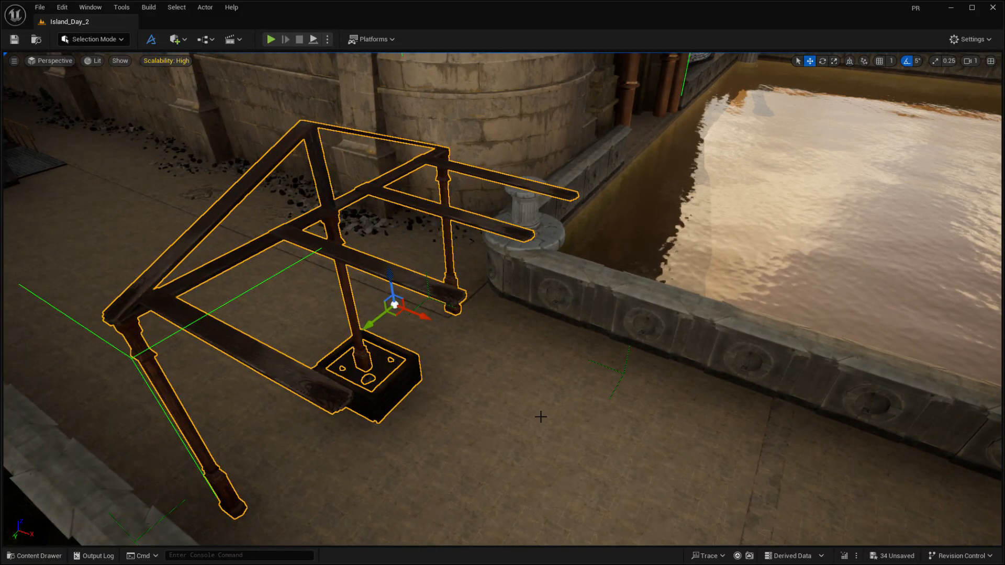
Step: Duplicate the structure along the walkway and align the copy's frame with the ends of the first structure's overhead planks
{"action": "right_click_drag", "start_coordinate": [459, 385], "coordinate": [529, 390]}
{"action": "key", "text": "a"}
{"action": "key", "text": "a"}
{"action": "key", "text": "d"}
{"action": "right_click_drag", "start_coordinate": [363, 313], "coordinate": [364, 313]}
{"action": "key", "text": "w"}
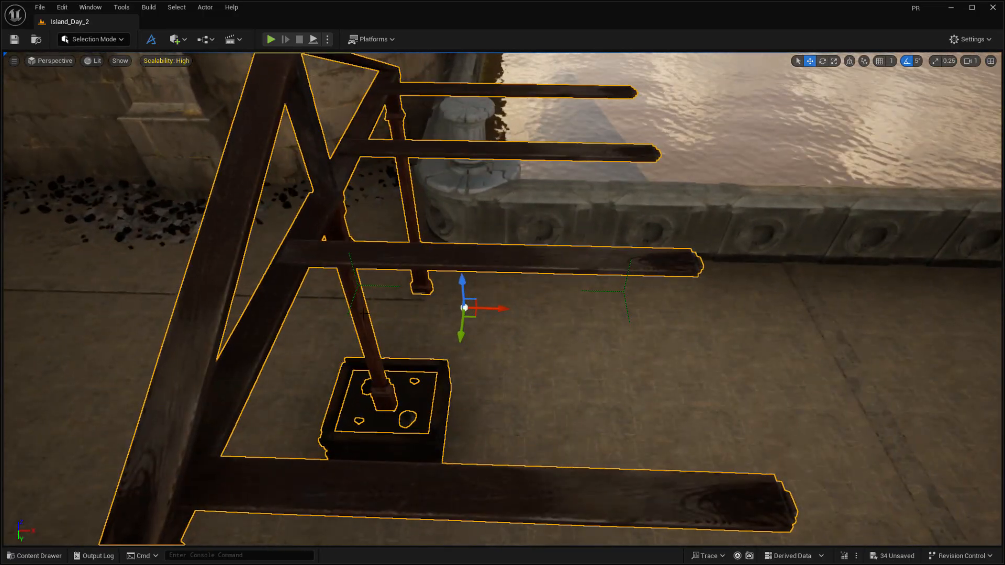
{"action": "key", "text": "d"}
{"action": "right_click_drag", "start_coordinate": [285, 261], "coordinate": [236, 261]}
{"action": "key", "text": "a"}
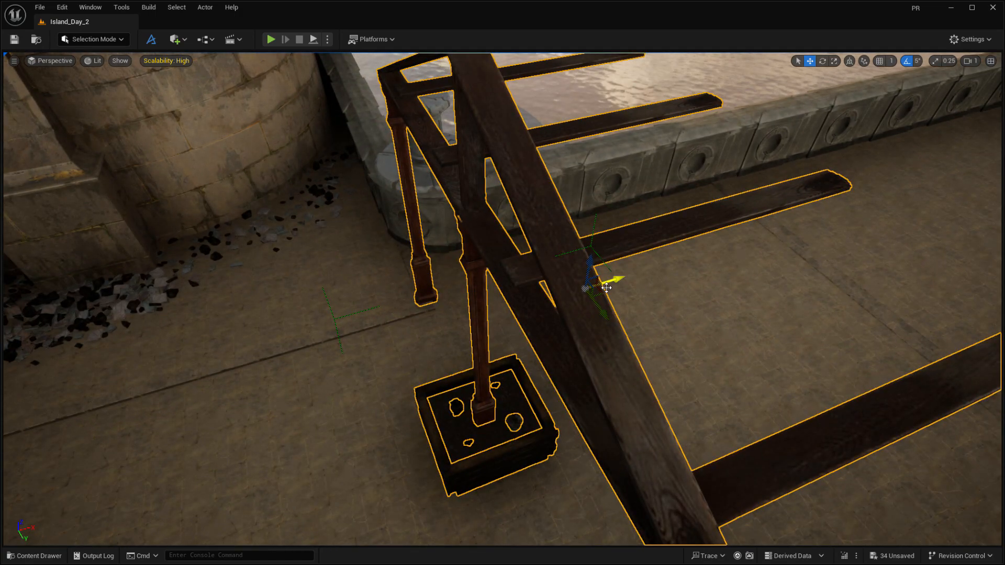
{"action": "left_click_drag", "start_coordinate": [621, 284], "coordinate": [896, 224], "text": "alt"}
{"action": "right_click_drag", "start_coordinate": [868, 215], "coordinate": [868, 215]}
{"action": "key", "text": "d"}
{"action": "key", "text": "w"}
{"action": "left_click_drag", "start_coordinate": [736, 225], "coordinate": [690, 241]}
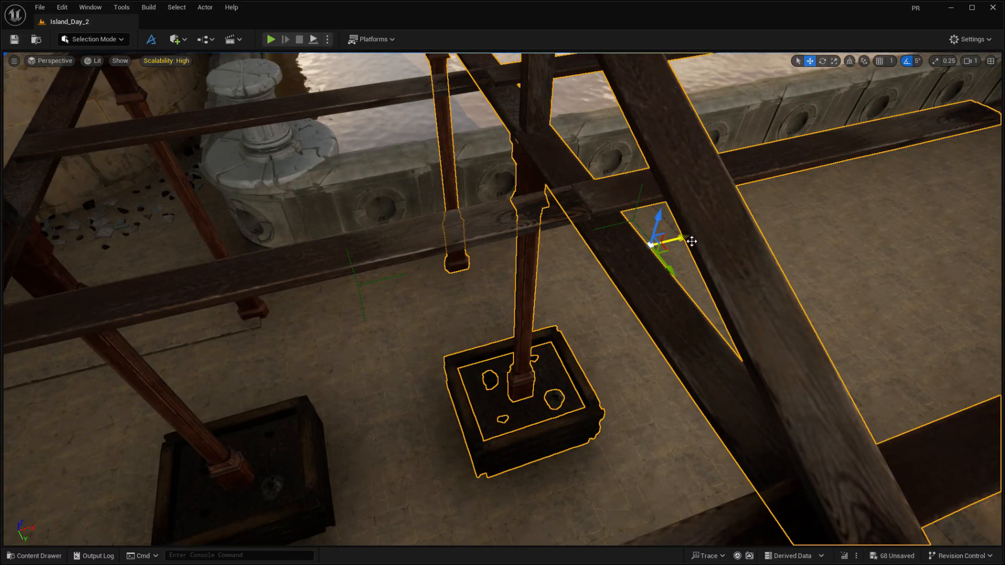
Step: Extend the row with further evenly spaced copies along the walkway and adjust the last copy to meet the preceding planks
{"action": "left_click_drag", "start_coordinate": [689, 244], "coordinate": [650, 244], "text": "alt+shift"}
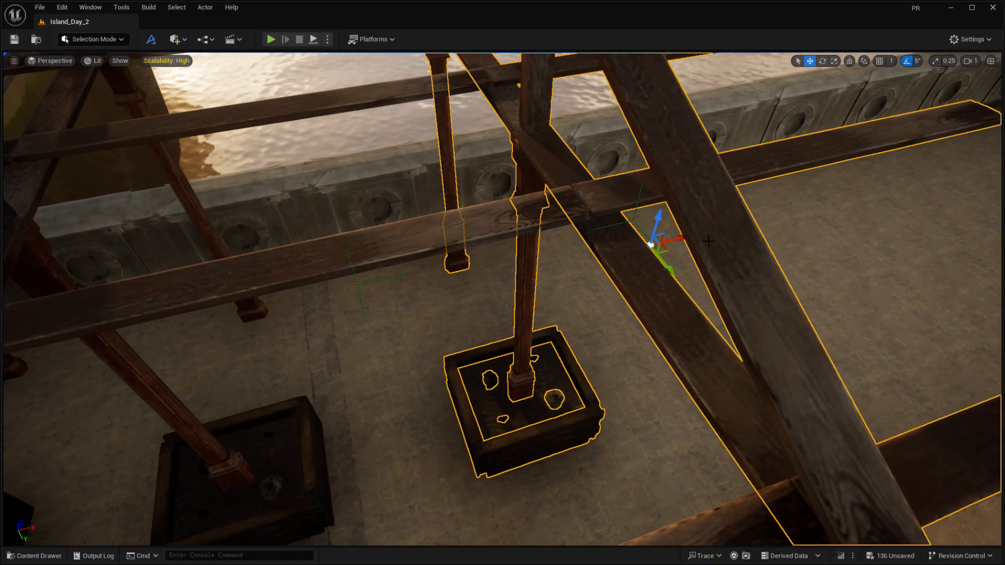
{"action": "left_click_drag", "start_coordinate": [696, 242], "coordinate": [680, 239], "text": "alt+shift"}
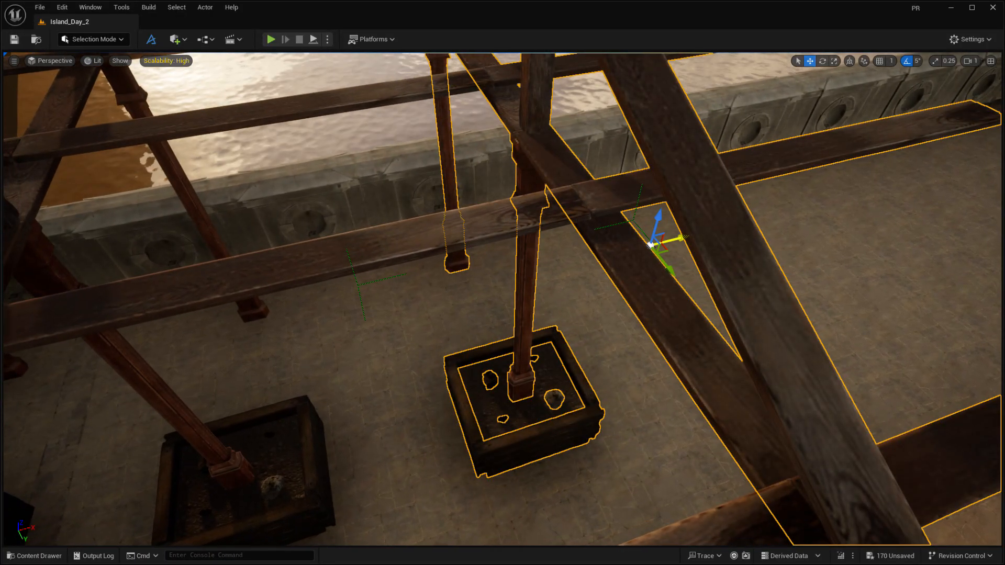
{"action": "mouse_move", "coordinate": [680, 239]}
{"action": "left_mouse_down", "text": "alt+shift"}
{"action": "mouse_move", "coordinate": [721, 235]}
{"action": "mouse_move", "coordinate": [693, 245]}
{"action": "left_mouse_up", "text": "alt+shift"}
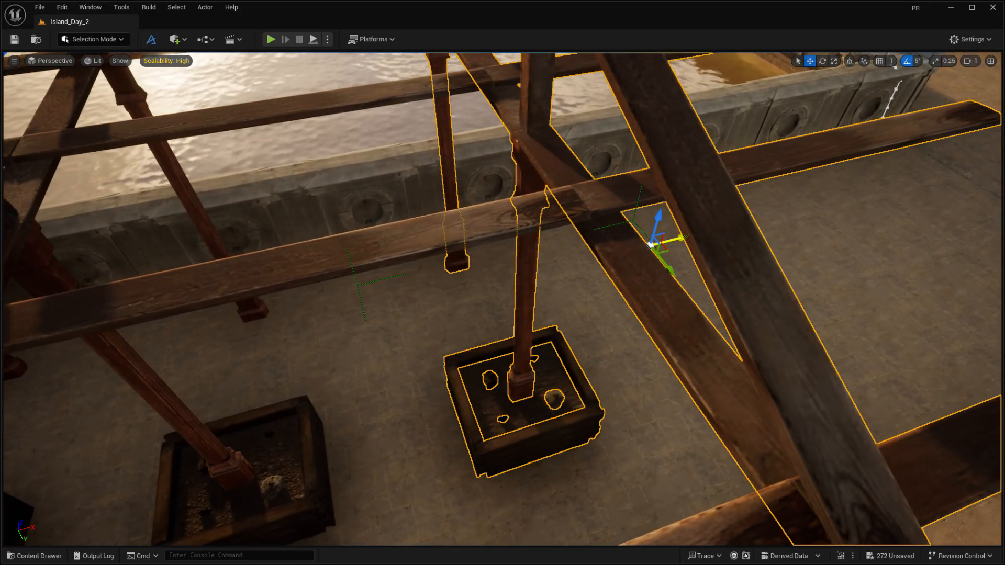
{"action": "left_click_drag", "start_coordinate": [692, 245], "coordinate": [710, 242], "text": "alt+shift"}
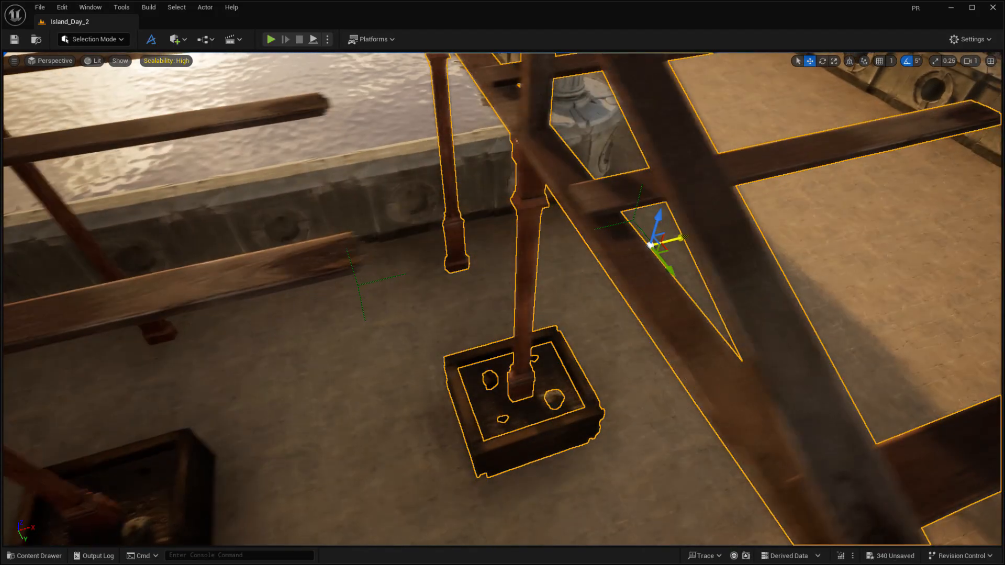
{"action": "left_click_drag", "start_coordinate": [680, 238], "coordinate": [571, 267], "text": "shift"}
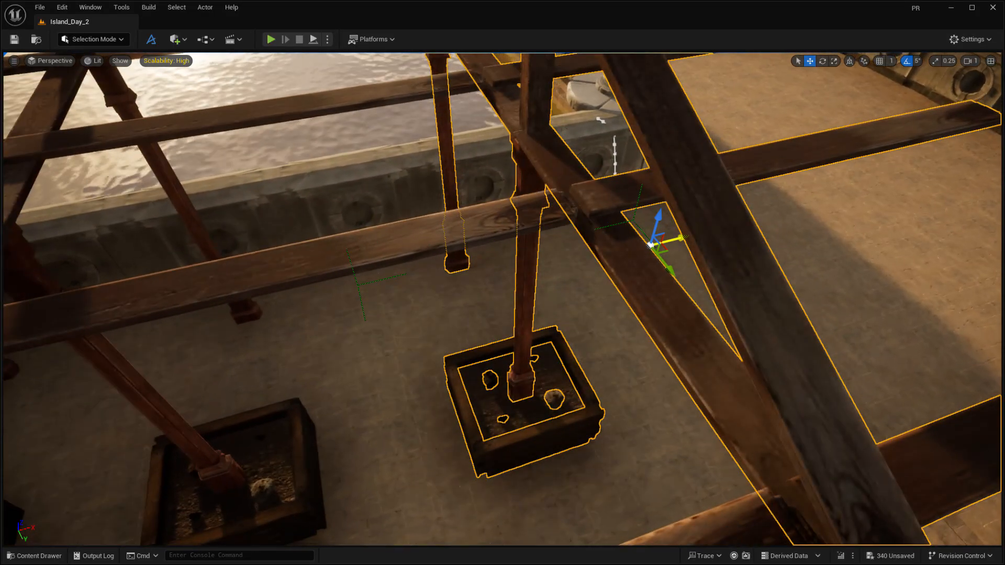
{"action": "right_click_drag", "start_coordinate": [719, 242], "coordinate": [588, 264]}
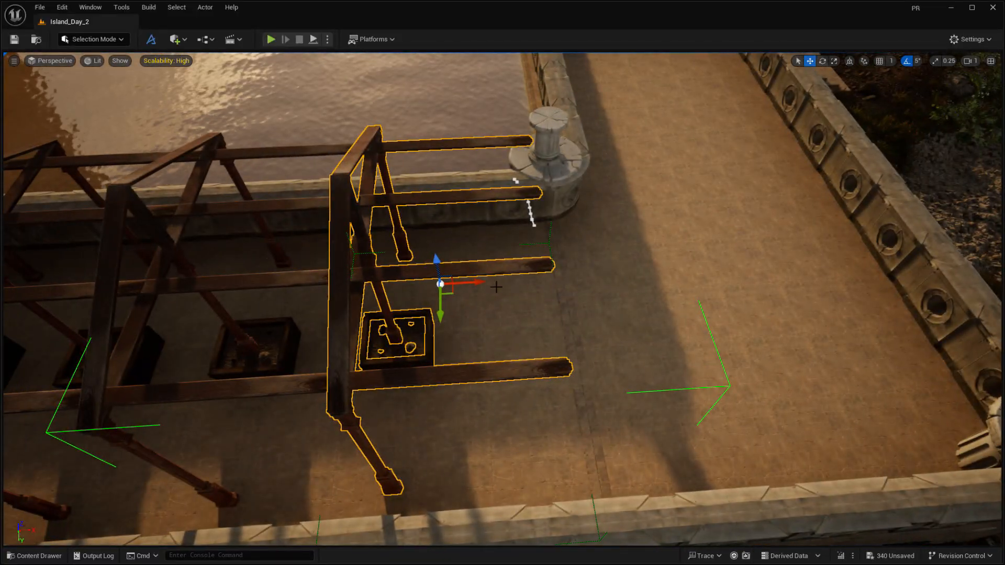
Step: Add two more copies towards the far corner of the walkway and fine-tune the last one's spacing
{"action": "left_click_drag", "start_coordinate": [486, 288], "coordinate": [649, 271]}
{"action": "right_click_drag", "start_coordinate": [658, 279], "coordinate": [494, 289]}
{"action": "left_click_drag", "start_coordinate": [404, 311], "coordinate": [534, 300]}
{"action": "right_click_drag", "start_coordinate": [535, 299], "coordinate": [576, 270]}
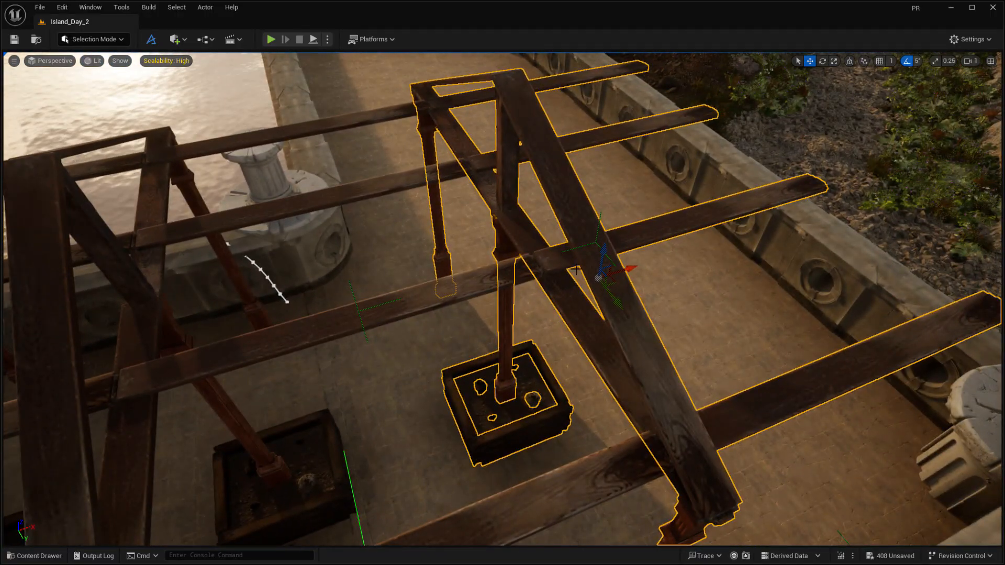
{"action": "left_click_drag", "start_coordinate": [625, 270], "coordinate": [613, 273]}
{"action": "right_click_drag", "start_coordinate": [614, 272], "coordinate": [484, 338]}
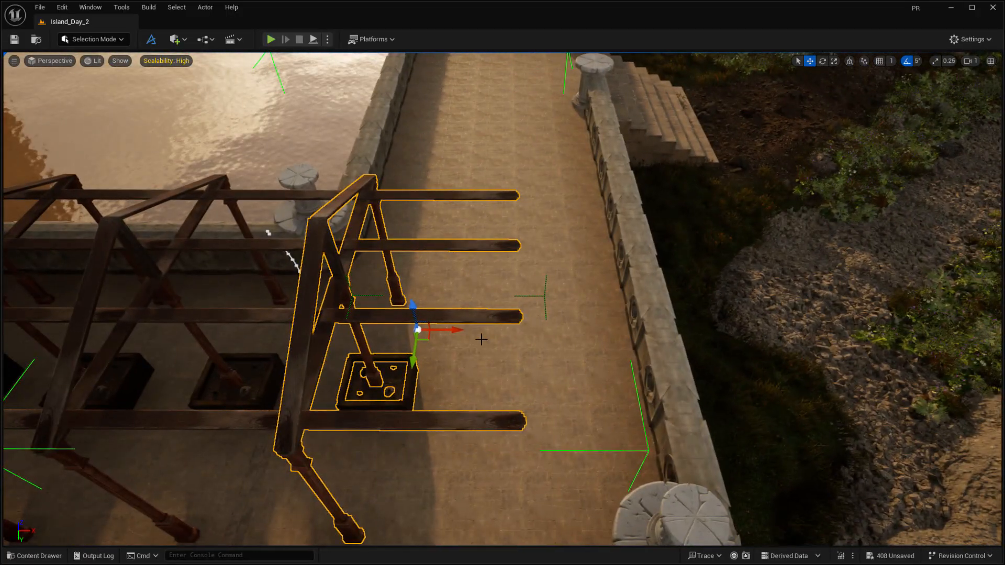
Step: Try an end copy of the structure turned to face the opposite way across the walkway corner, and delete it
{"action": "key", "text": "e"}
{"action": "mouse_move", "coordinate": [450, 372]}
{"action": "left_mouse_down"}
{"action": "mouse_move", "coordinate": [515, 329]}
{"action": "mouse_move", "coordinate": [450, 361]}
{"action": "left_mouse_up"}
{"action": "key", "text": "w"}
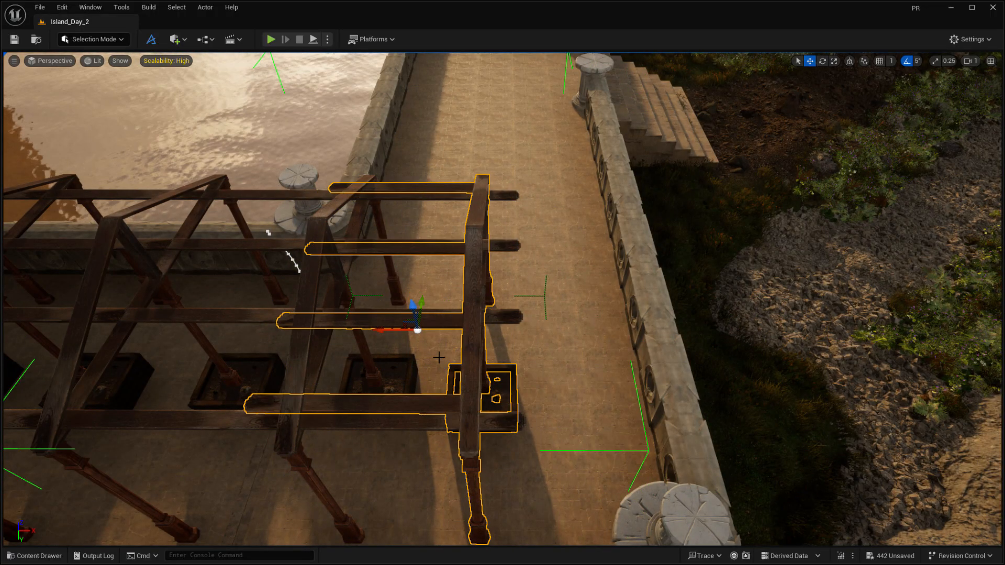
{"action": "left_click_drag", "start_coordinate": [401, 329], "coordinate": [557, 330]}
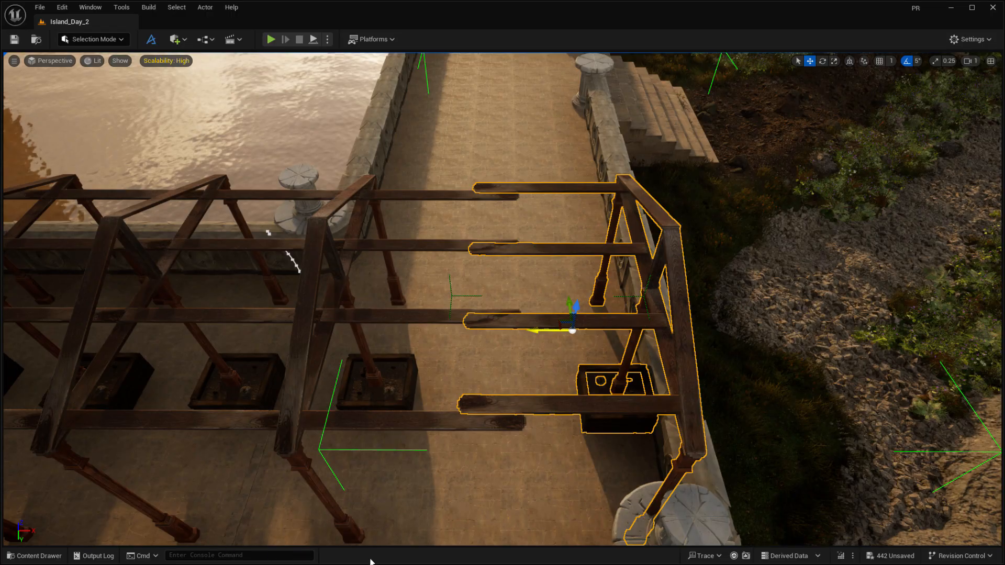
{"action": "key", "text": "Delete"}
Step: Duplicate the last structure once more to close the row at the outer corner of the walkway
{"action": "left_click", "coordinate": [386, 427]}
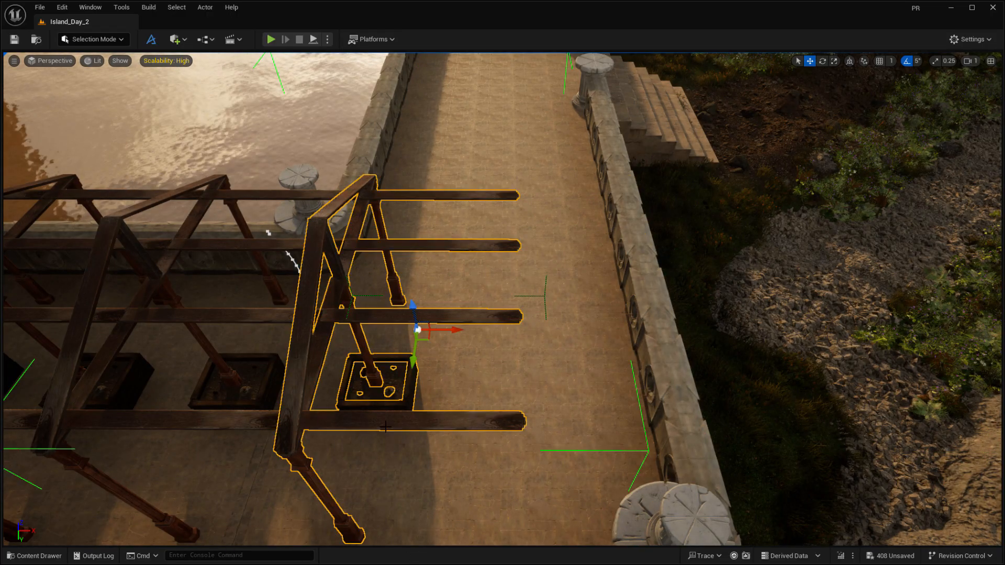
{"action": "left_click_drag", "start_coordinate": [450, 335], "coordinate": [626, 337]}
{"action": "mouse_move", "coordinate": [663, 361]}
{"action": "right_mouse_down"}
{"action": "mouse_move", "coordinate": [607, 361]}
{"action": "mouse_move", "coordinate": [618, 350]}
{"action": "mouse_move", "coordinate": [659, 363]}
{"action": "right_mouse_up"}
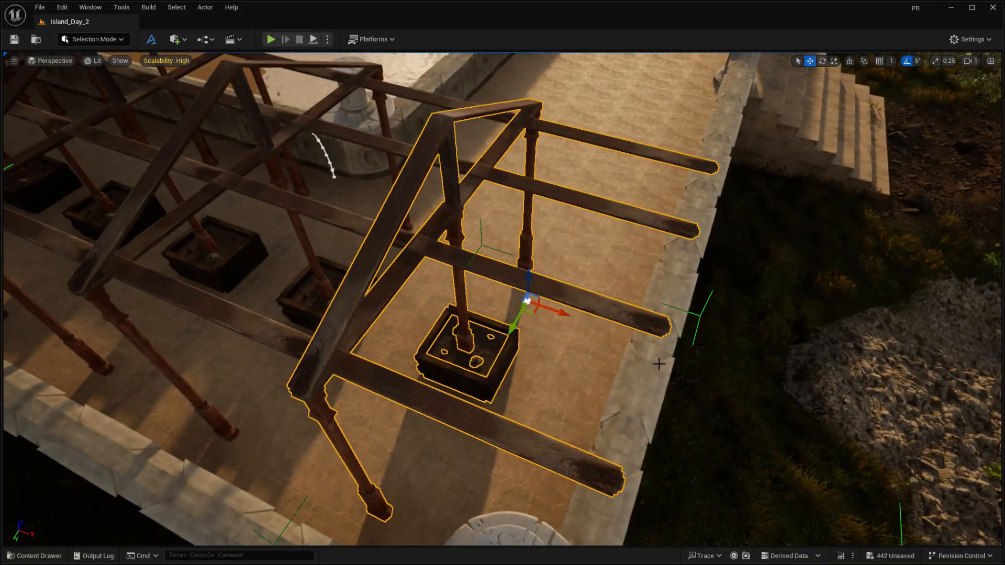
Step: Delete the four overhead planks that project beyond the end structure of the row
{"action": "left_click", "coordinate": [557, 461]}
{"action": "left_click", "coordinate": [612, 317], "text": "ctrl"}
{"action": "left_click", "coordinate": [642, 219], "text": "ctrl"}
{"action": "left_click", "coordinate": [669, 166], "text": "ctrl"}
{"action": "key", "text": "Delete"}
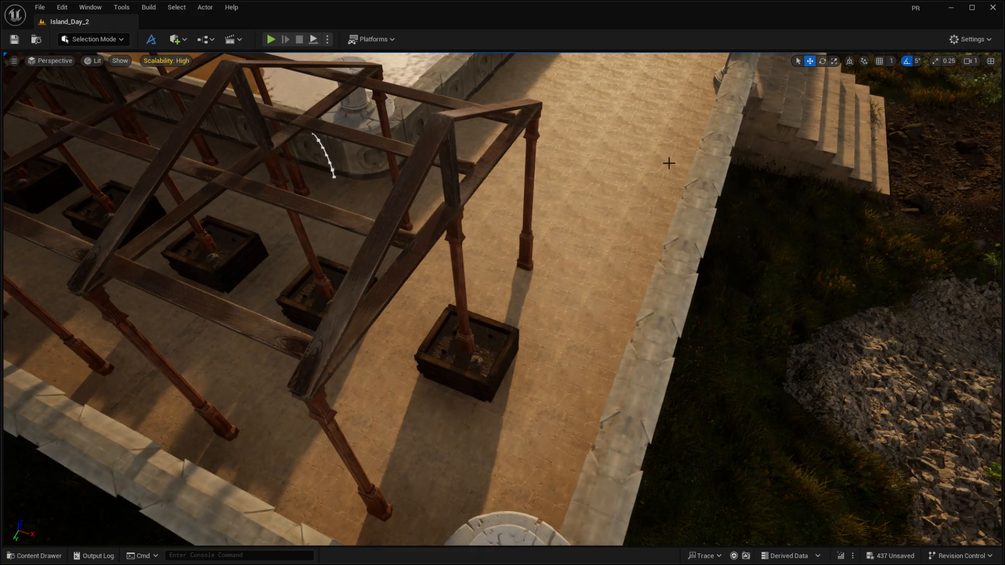
Step: Place a wooden bench on the walkway floor near the end columns, in front of the parapet wall
{"action": "right_click_drag", "start_coordinate": [668, 163], "coordinate": [471, 84]}
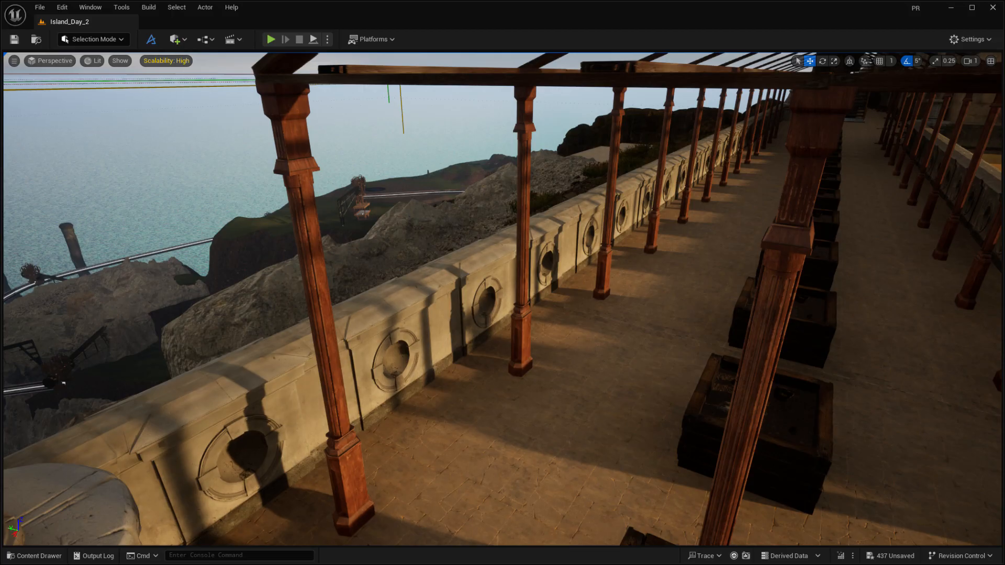
{"action": "left_click_drag", "start_coordinate": [489, 521], "coordinate": [523, 489]}
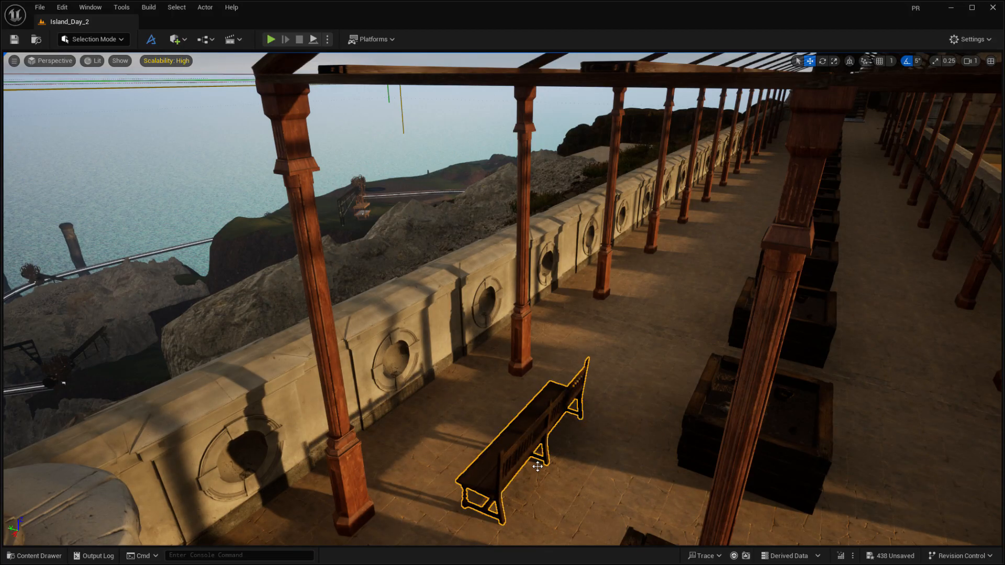
Step: Examine the existing bench on the terrace in front of the building, and return to the new bench under the pergola
{"action": "right_click_drag", "start_coordinate": [525, 499], "coordinate": [622, 468]}
{"action": "key", "text": "e"}
{"action": "left_click", "coordinate": [546, 190]}
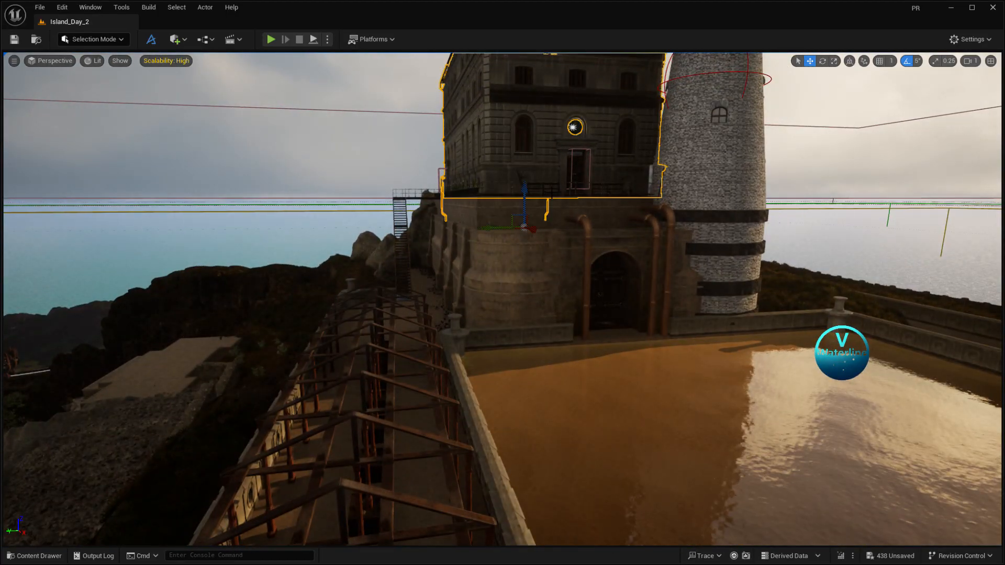
{"action": "left_click", "coordinate": [544, 188]}
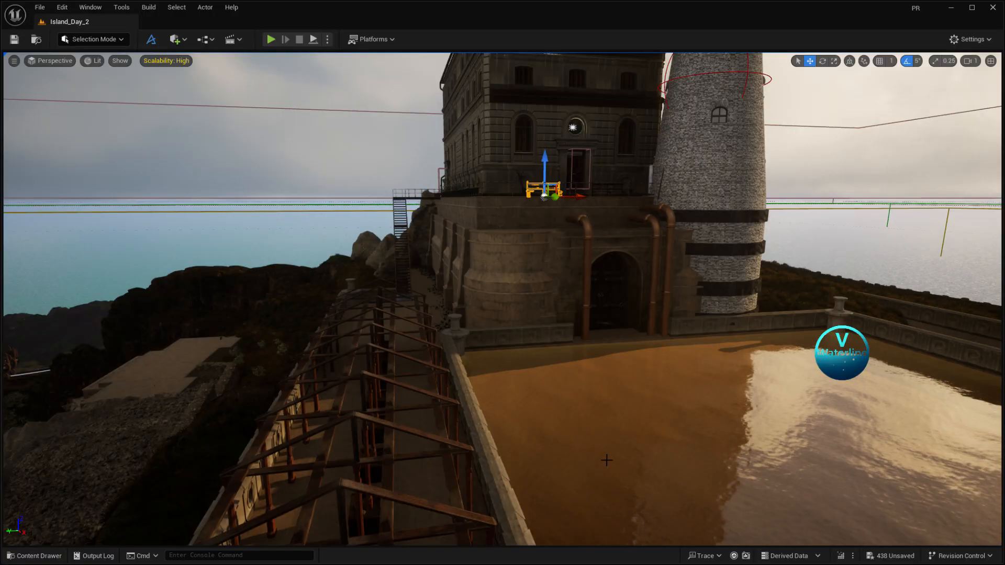
{"action": "right_click_drag", "start_coordinate": [597, 455], "coordinate": [471, 444]}
{"action": "key", "text": "w"}
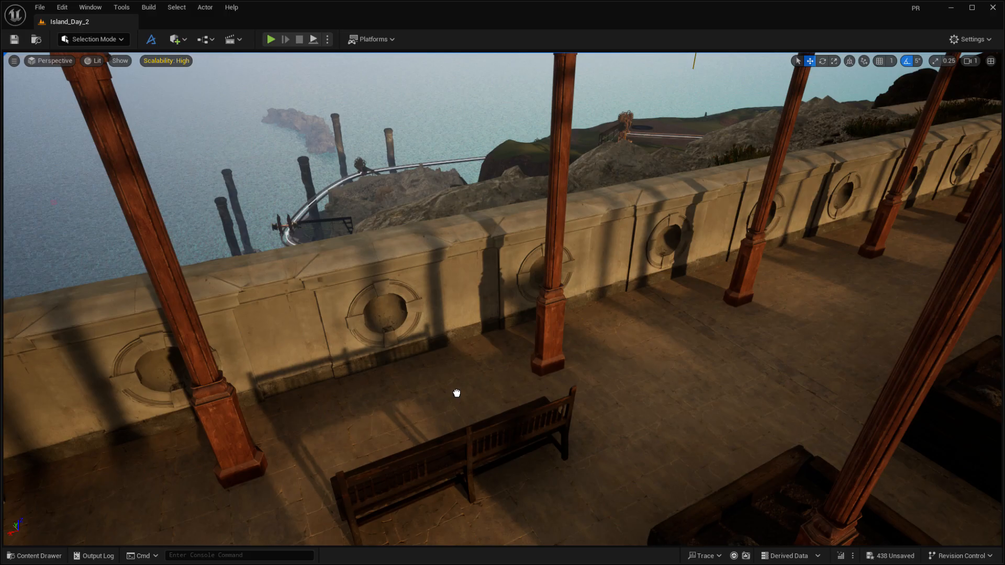
Step: Place a mannequin in front of the bench as a scale reference and save the level
{"action": "left_click_drag", "start_coordinate": [456, 393], "coordinate": [438, 410]}
{"action": "mouse_move", "coordinate": [545, 516]}
{"action": "right_mouse_down"}
{"action": "mouse_move", "coordinate": [570, 522]}
{"action": "mouse_move", "coordinate": [544, 516]}
{"action": "right_mouse_up"}
{"action": "key", "text": "a"}
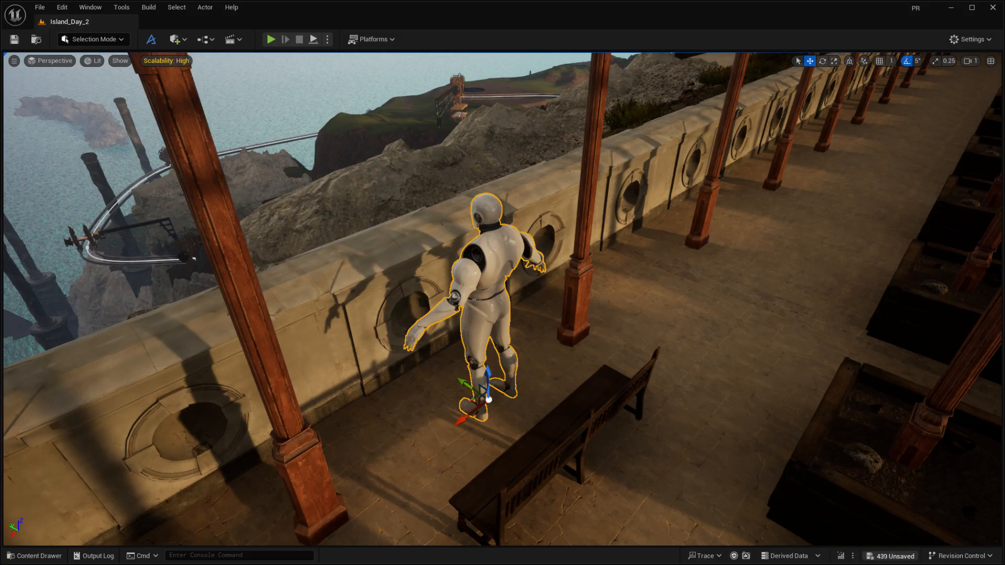
{"action": "right_click_drag", "start_coordinate": [490, 494], "coordinate": [505, 425]}
{"action": "key", "text": "q"}
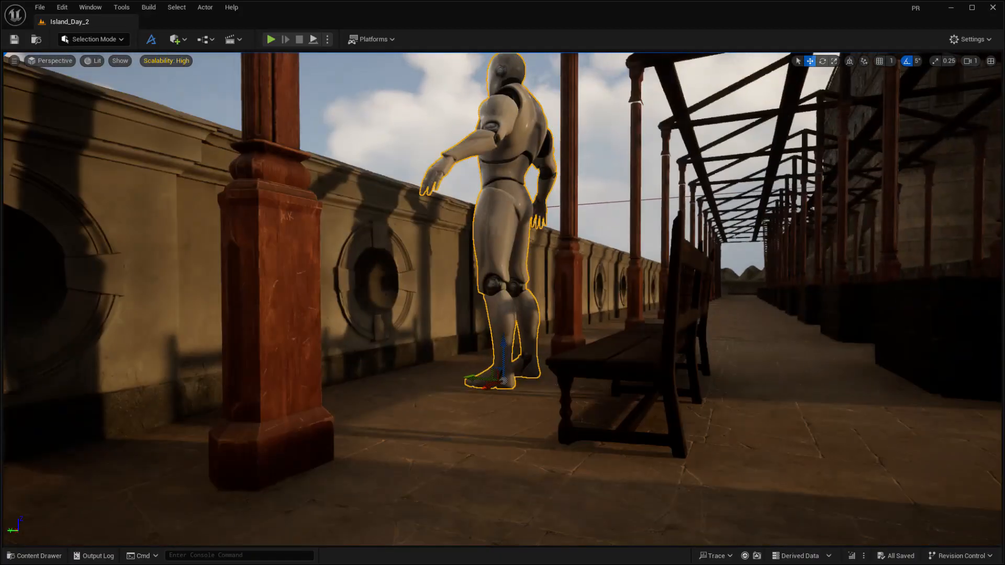
{"action": "key", "text": "d"}
{"action": "key", "text": "e"}
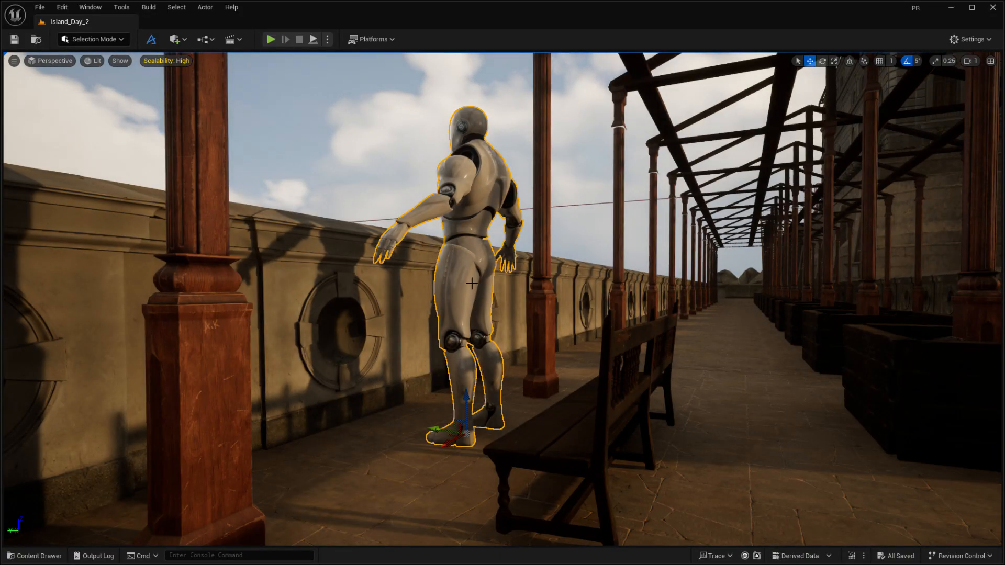
Step: Scale up the bench to suit the mannequin, and delete the mannequin
{"action": "left_click", "coordinate": [612, 369]}
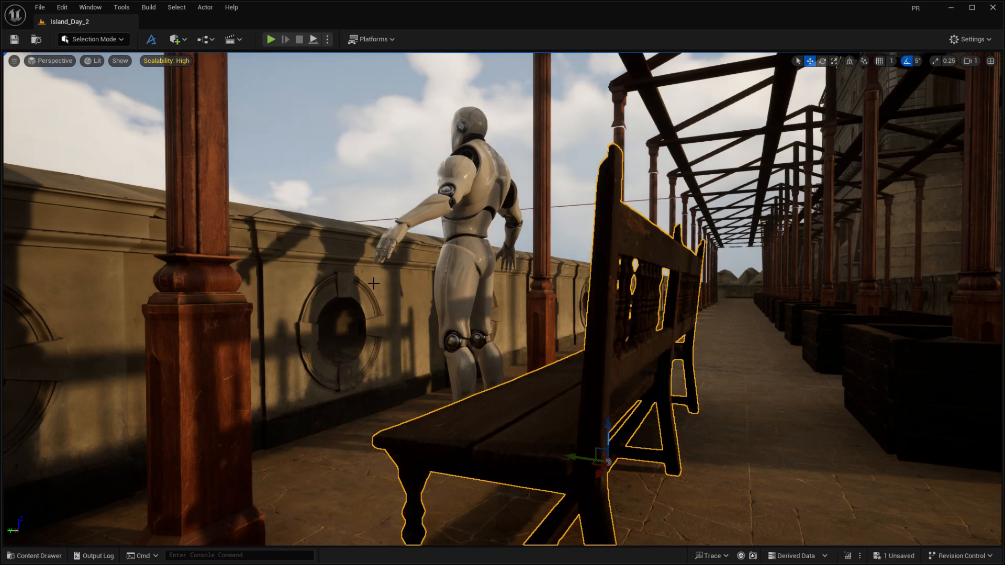
{"action": "right_click_drag", "start_coordinate": [374, 285], "coordinate": [376, 332]}
{"action": "key", "text": "e"}
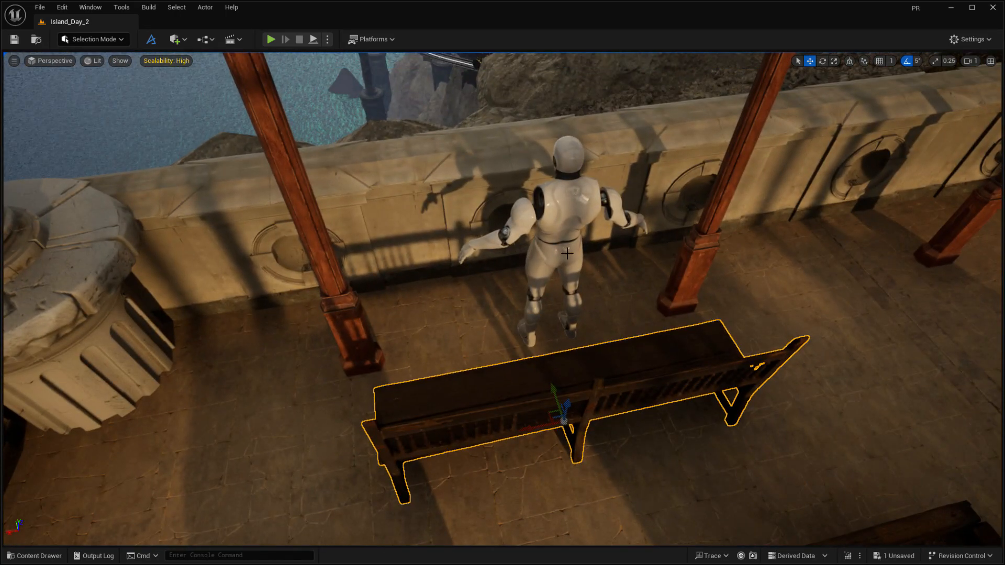
{"action": "left_click", "coordinate": [567, 253]}
{"action": "key", "text": "Delete"}
Step: Rotate the bench 180 degrees and move it back towards the parapet wall between the two end columns
{"action": "left_click", "coordinate": [554, 396]}
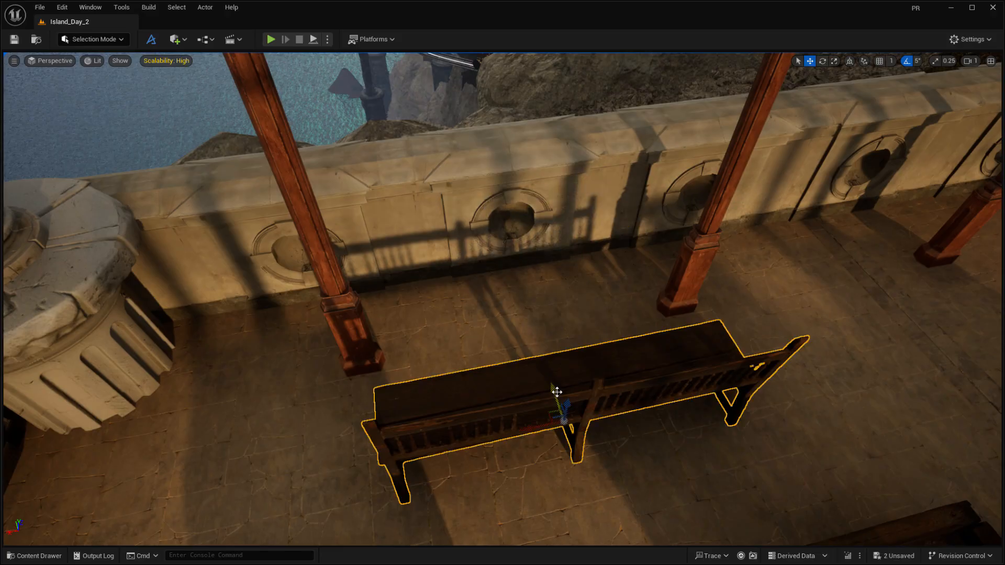
{"action": "key", "text": "e"}
{"action": "left_click_drag", "start_coordinate": [546, 473], "coordinate": [616, 406]}
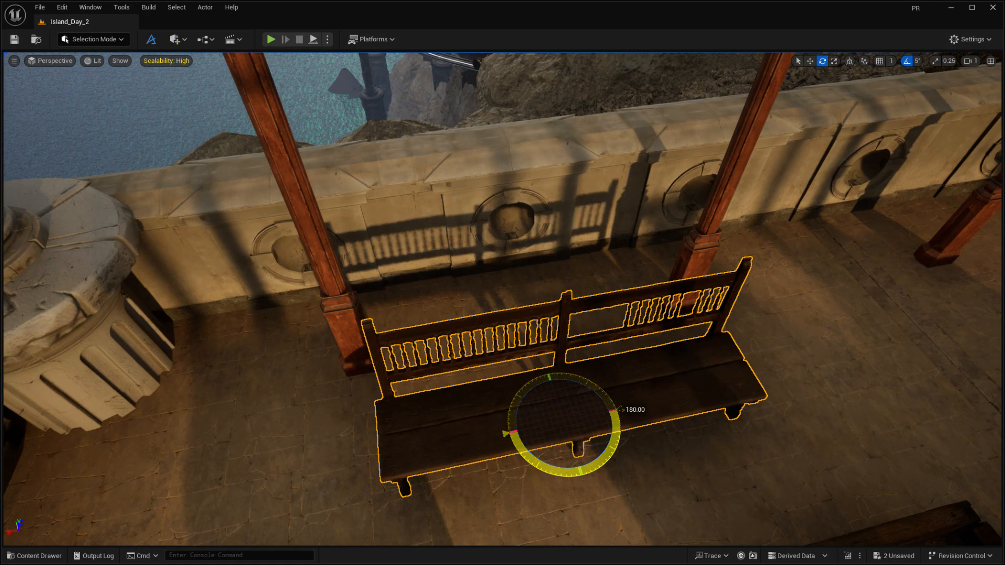
{"action": "key", "text": "w"}
{"action": "left_click_drag", "start_coordinate": [580, 464], "coordinate": [525, 359]}
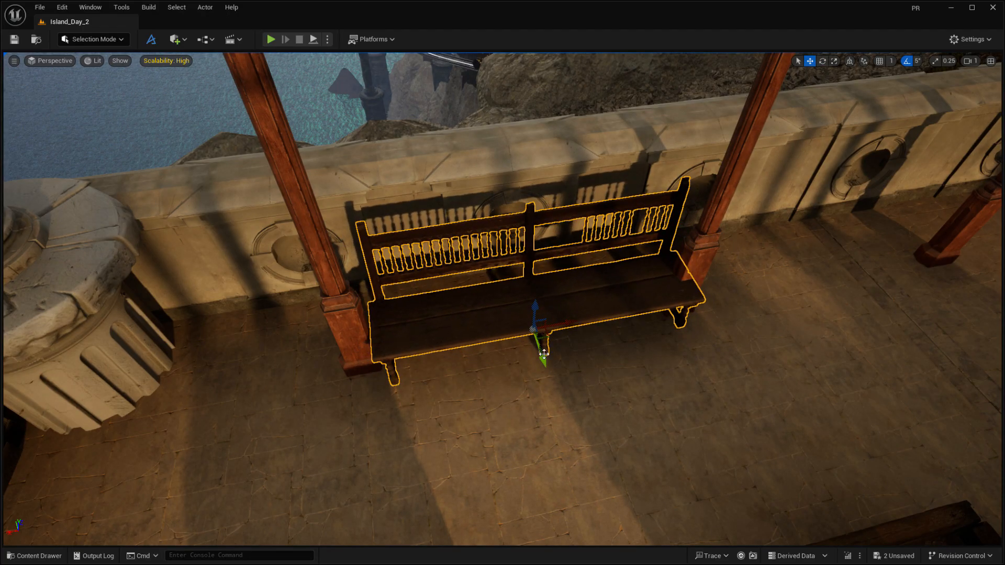
{"action": "left_click_drag", "start_coordinate": [553, 327], "coordinate": [544, 325]}
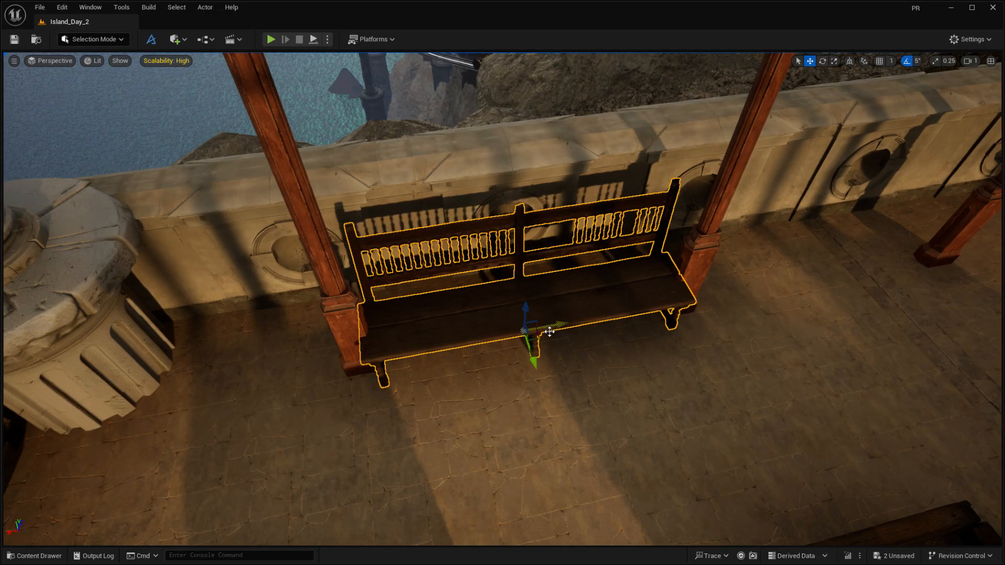
Step: Centre the bench between the two columns and fine-tune its distance from the parapet wall
{"action": "right_click_drag", "start_coordinate": [428, 454], "coordinate": [517, 358]}
{"action": "left_click_drag", "start_coordinate": [561, 344], "coordinate": [516, 339]}
{"action": "right_click_drag", "start_coordinate": [516, 339], "coordinate": [606, 346]}
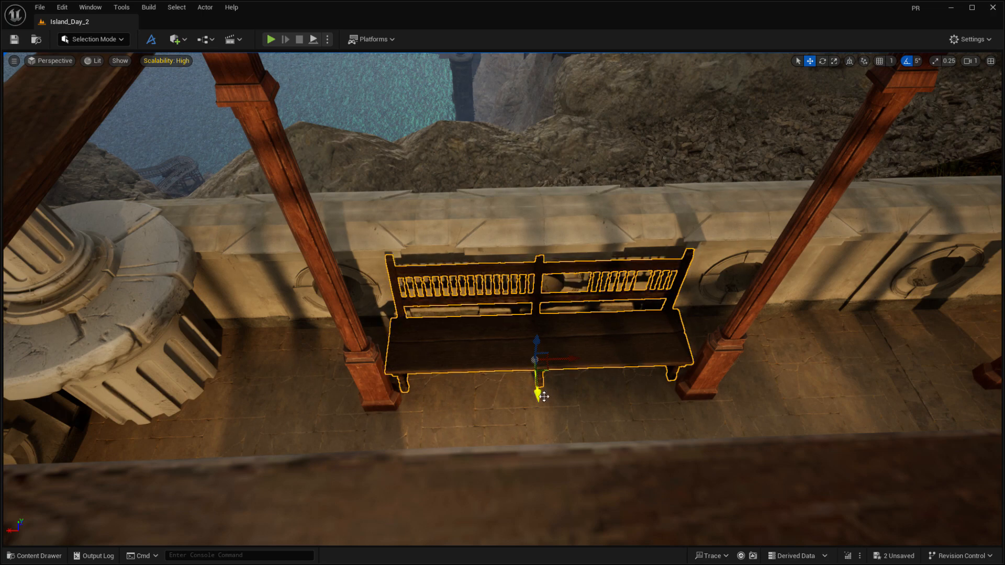
{"action": "left_click_drag", "start_coordinate": [533, 394], "coordinate": [536, 401]}
Step: Duplicate the bench into the next three column bays along the parapet wall
{"action": "left_click_drag", "start_coordinate": [567, 369], "coordinate": [885, 367]}
{"action": "left_click_drag", "start_coordinate": [572, 369], "coordinate": [881, 370], "text": "alt+shift"}
{"action": "left_click_drag", "start_coordinate": [581, 368], "coordinate": [894, 368], "text": "alt+shift"}
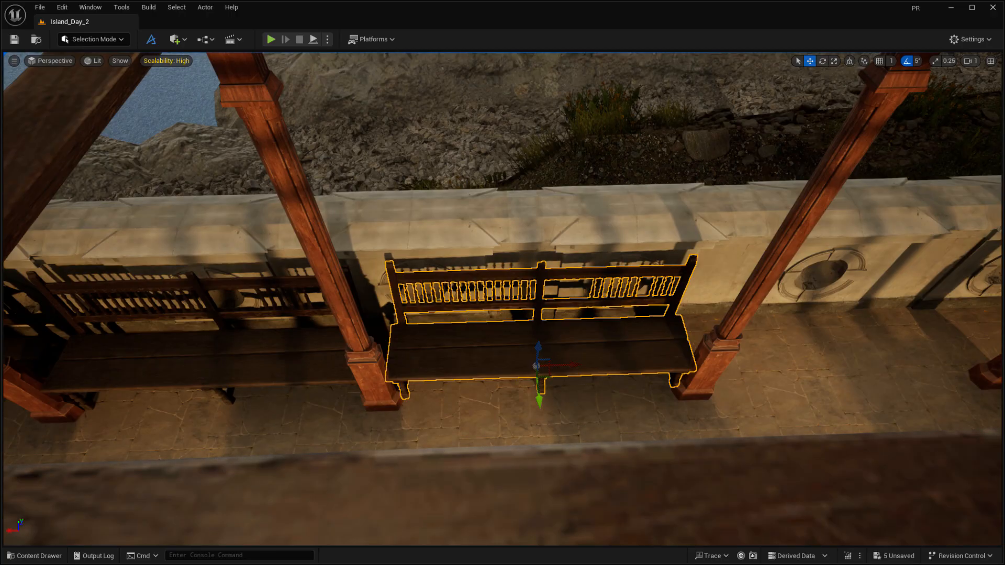
Step: Shorten the selected bench slightly and duplicate it bay by bay along the rest of the parapet wall
{"action": "key", "text": "Return"}
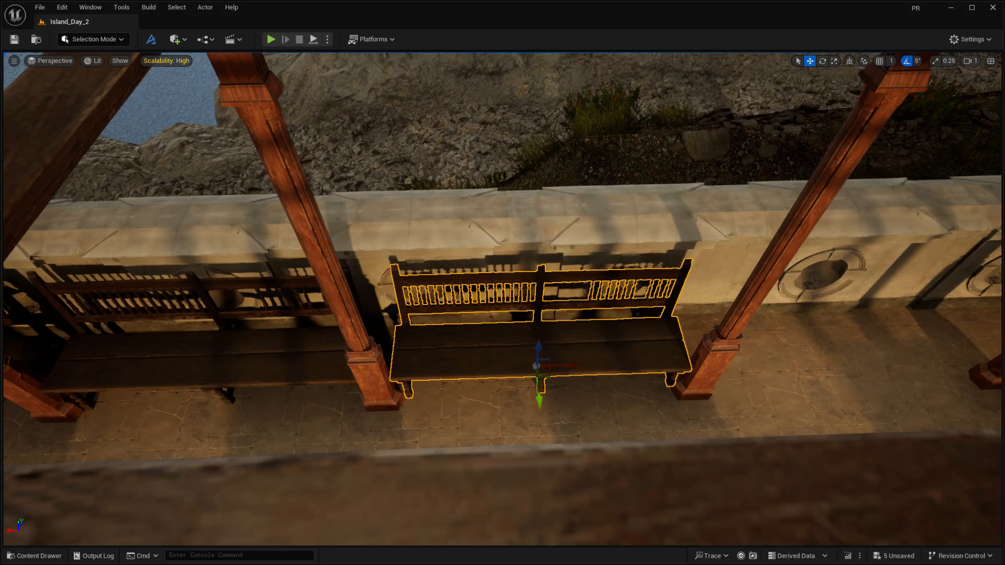
{"action": "left_click_drag", "start_coordinate": [568, 372], "coordinate": [881, 368], "text": "alt+shift"}
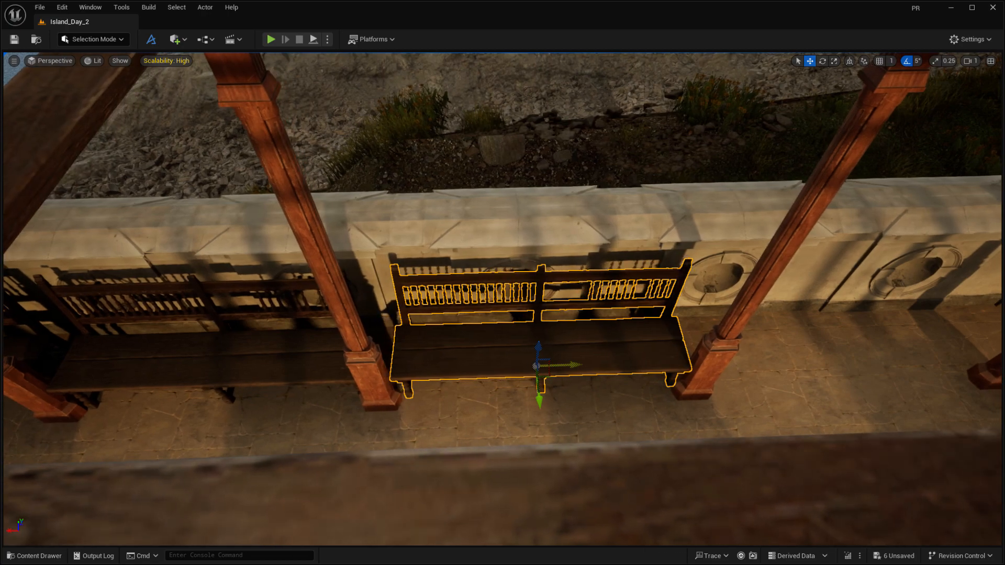
{"action": "left_click_drag", "start_coordinate": [572, 371], "coordinate": [884, 367], "text": "alt+shift"}
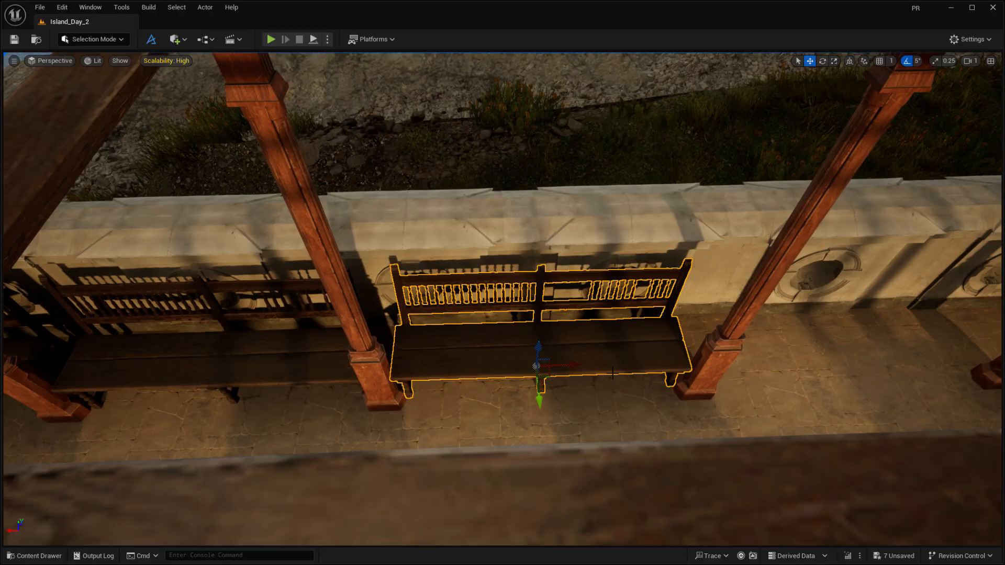
{"action": "left_click_drag", "start_coordinate": [576, 369], "coordinate": [885, 367], "text": "alt+shift"}
{"action": "left_click_drag", "start_coordinate": [573, 366], "coordinate": [885, 366], "text": "alt+shift"}
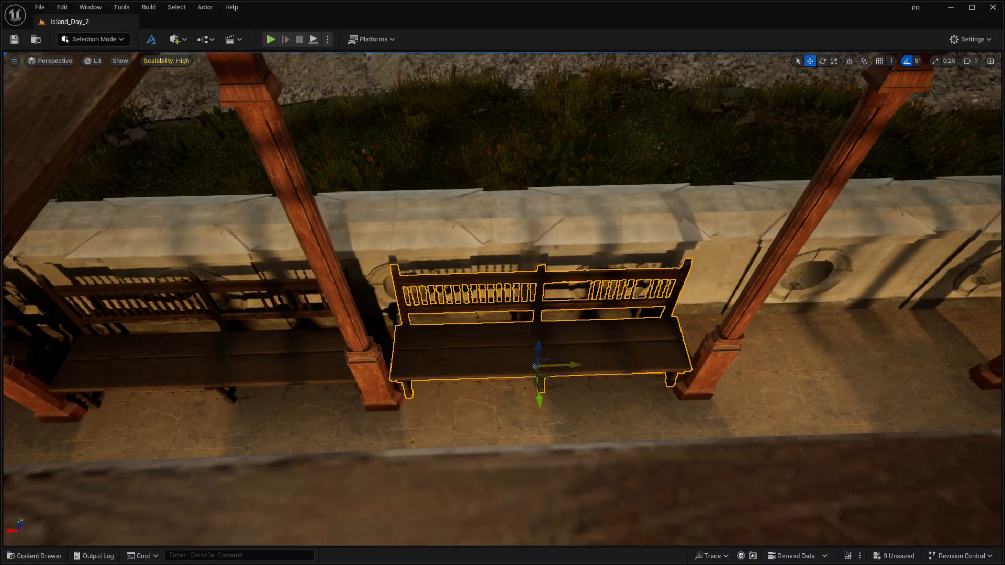
{"action": "left_click_drag", "start_coordinate": [576, 369], "coordinate": [880, 368], "text": "alt+shift"}
{"action": "left_click_drag", "start_coordinate": [575, 369], "coordinate": [886, 367], "text": "alt+shift"}
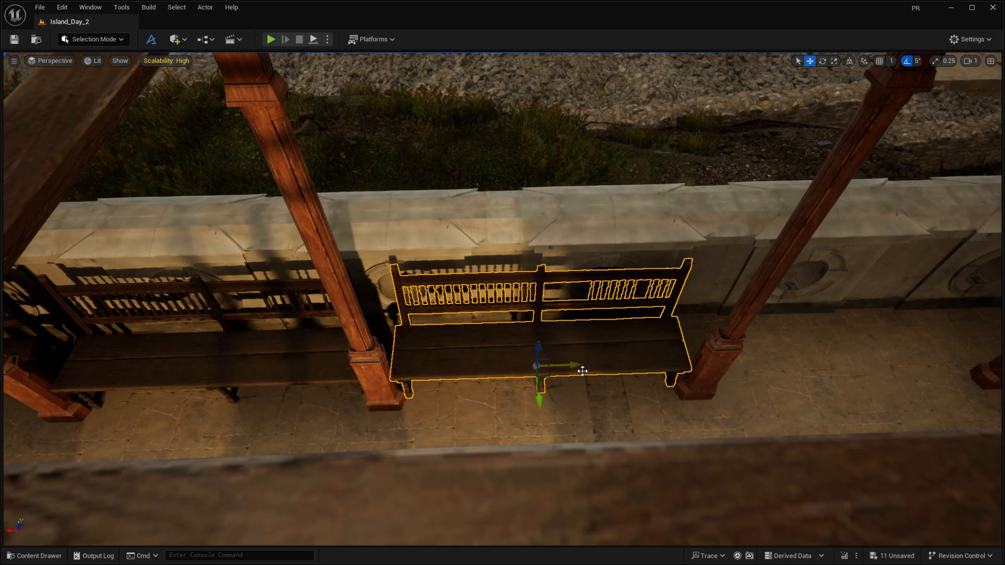
{"action": "left_click_drag", "start_coordinate": [575, 370], "coordinate": [882, 367], "text": "alt+shift"}
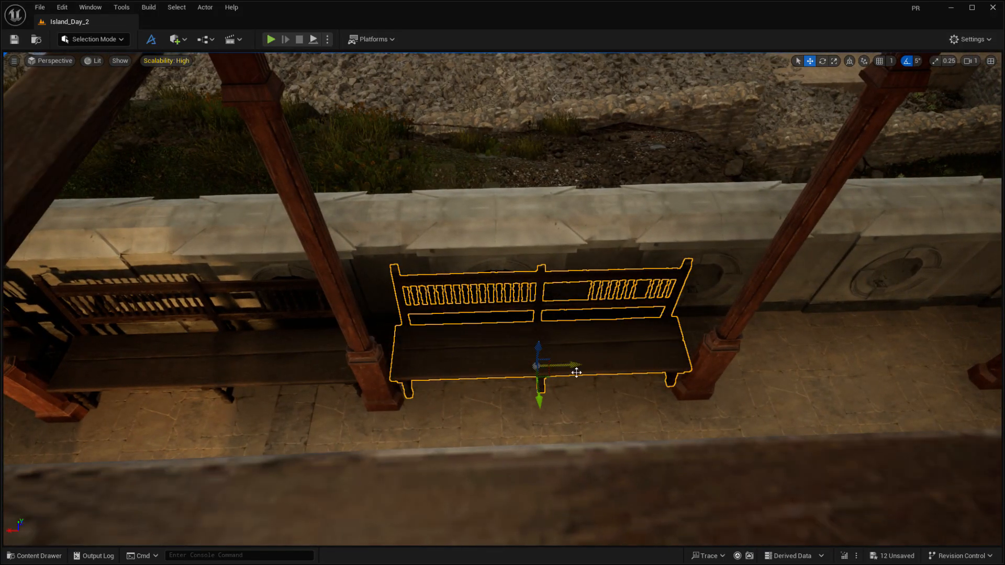
{"action": "left_click_drag", "start_coordinate": [579, 372], "coordinate": [884, 370], "text": "alt+shift"}
{"action": "left_click_drag", "start_coordinate": [583, 371], "coordinate": [880, 372], "text": "alt+shift"}
Step: Start thinning out the row of benches by deleting two of them from alternate bays along the parapet wall
{"action": "right_click_drag", "start_coordinate": [600, 375], "coordinate": [597, 298]}
{"action": "key", "text": "a"}
{"action": "key", "text": "e"}
{"action": "key", "text": "w"}
{"action": "key", "text": "a"}
{"action": "left_click", "coordinate": [601, 384]}
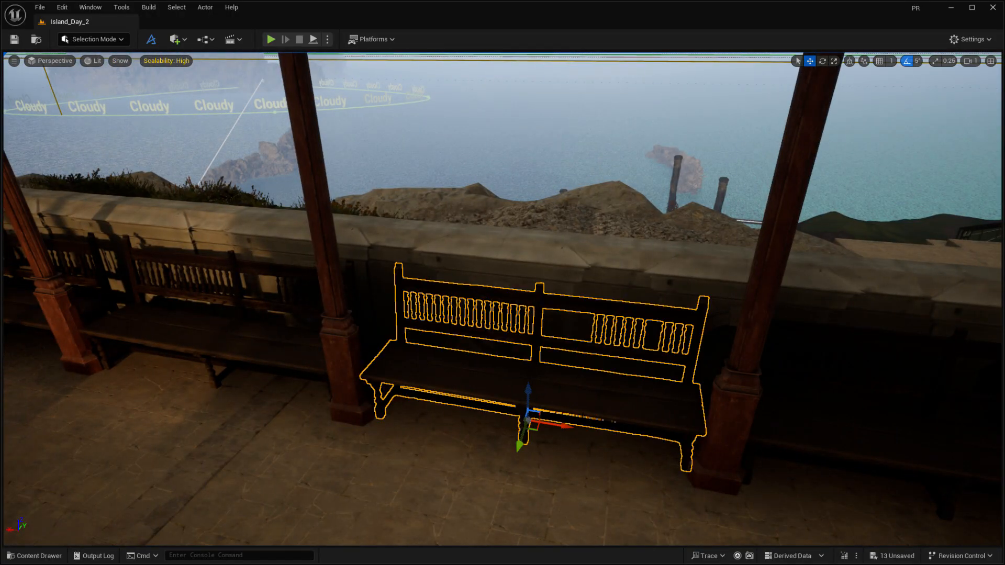
{"action": "right_click_drag", "start_coordinate": [185, 370], "coordinate": [164, 336]}
{"action": "key", "text": "a"}
{"action": "left_click", "coordinate": [531, 389]}
{"action": "key", "text": "Delete"}
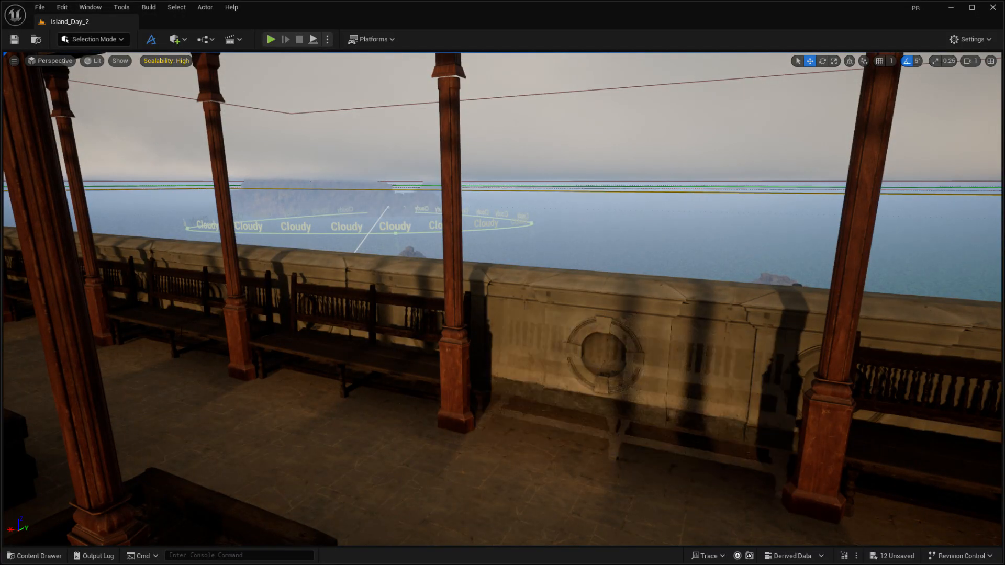
{"action": "left_click", "coordinate": [192, 333]}
{"action": "key", "text": "Delete"}
Step: Delete every second bench from the remaining bays, keeping one furnished bay between each pair of empty ones
{"action": "right_click_drag", "start_coordinate": [192, 333], "coordinate": [207, 360]}
{"action": "key", "text": "a"}
{"action": "key", "text": "d"}
{"action": "key", "text": "e"}
{"action": "key", "text": "s"}
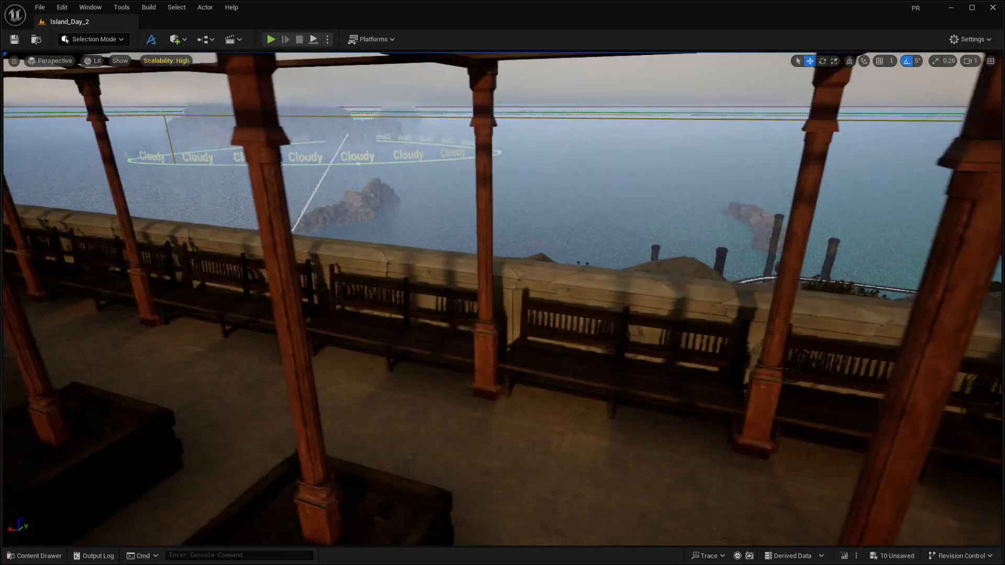
{"action": "right_click_drag", "start_coordinate": [481, 376], "coordinate": [475, 377]}
{"action": "left_click", "coordinate": [591, 376]}
{"action": "key", "text": "Delete"}
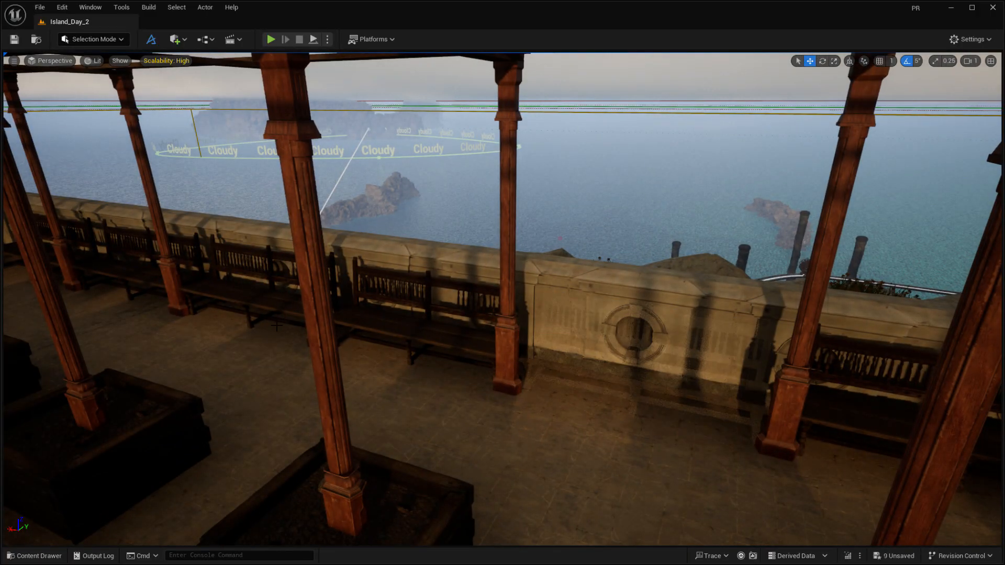
{"action": "left_click", "coordinate": [251, 285]}
{"action": "key", "text": "Delete"}
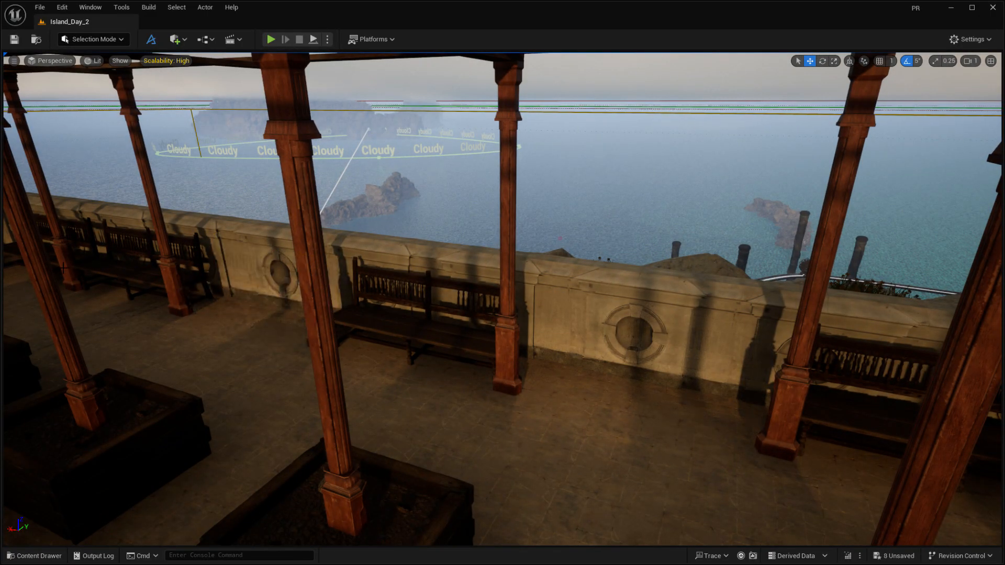
{"action": "left_click", "coordinate": [78, 240]}
{"action": "key", "text": "Delete"}
Step: Place an urn planter beside one column of an emptied bay and duplicate it to the bay's opposite column
{"action": "right_click_drag", "start_coordinate": [150, 336], "coordinate": [168, 372]}
{"action": "key", "text": "w"}
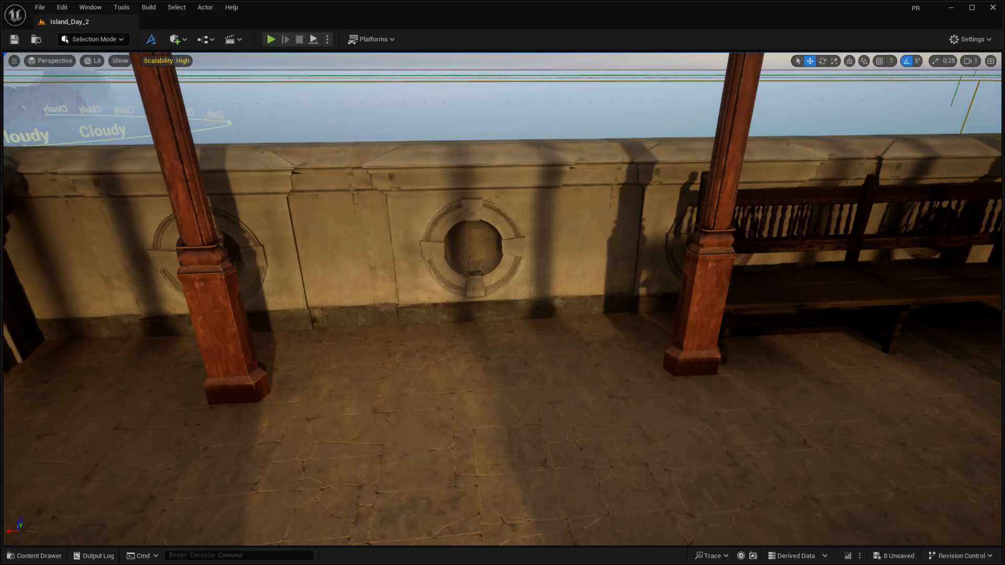
{"action": "left_click_drag", "start_coordinate": [343, 446], "coordinate": [338, 373]}
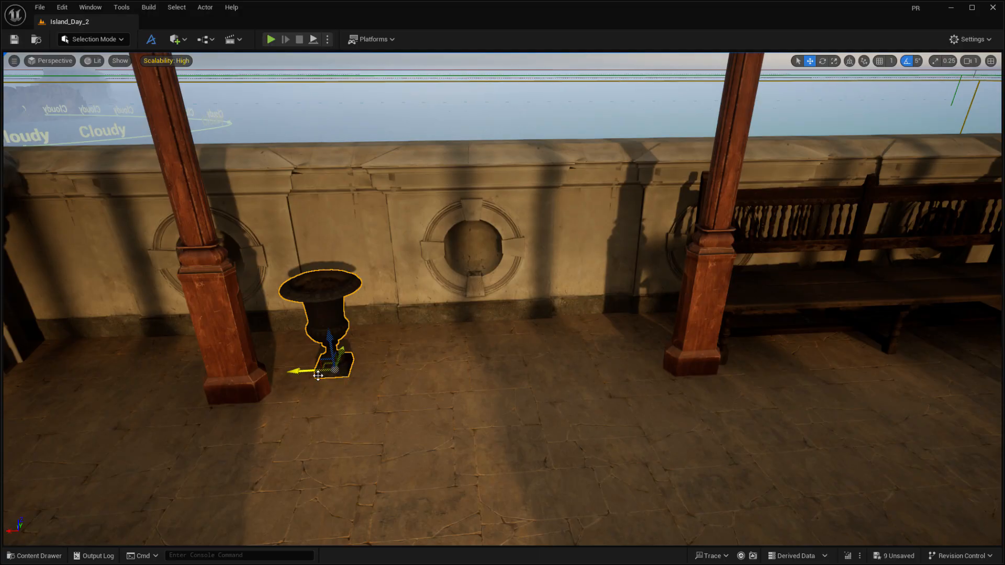
{"action": "left_click_drag", "start_coordinate": [312, 377], "coordinate": [561, 355], "text": "shift"}
Step: Duplicate the pair of urns into the other empty bays along the parapet, and delete the surplus urn at the end
{"action": "left_click", "coordinate": [343, 376], "text": "ctrl"}
{"action": "left_click_drag", "start_coordinate": [332, 373], "coordinate": [876, 365], "text": "alt+shift"}
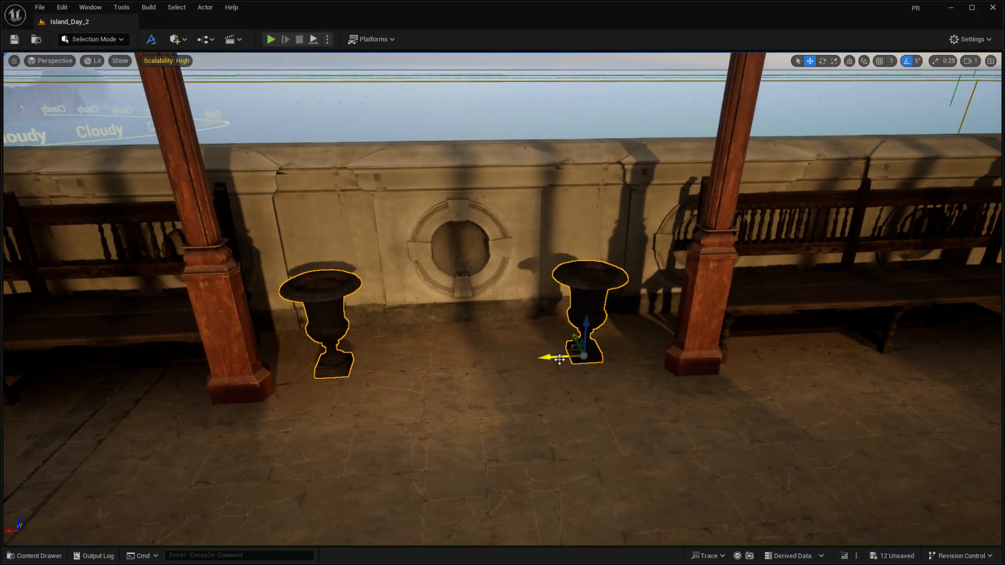
{"action": "left_click_drag", "start_coordinate": [556, 362], "coordinate": [976, 360], "text": "alt+shift"}
{"action": "left_click_drag", "start_coordinate": [562, 361], "coordinate": [949, 360], "text": "alt+shift"}
{"action": "left_click_drag", "start_coordinate": [563, 364], "coordinate": [1004, 362], "text": "alt+shift"}
{"action": "left_click_drag", "start_coordinate": [557, 361], "coordinate": [962, 362], "text": "alt+shift"}
{"action": "mouse_move", "coordinate": [563, 362]}
{"action": "left_mouse_down", "text": "alt+shift"}
{"action": "mouse_move", "coordinate": [367, 363]}
{"action": "mouse_move", "coordinate": [560, 363]}
{"action": "left_mouse_up", "text": "alt+shift"}
{"action": "left_click", "coordinate": [574, 344]}
{"action": "key", "text": "Delete"}
Step: Delete the stray spline beside the pergola column at the corner of the pool wall
{"action": "right_click_drag", "start_coordinate": [404, 412], "coordinate": [179, 405]}
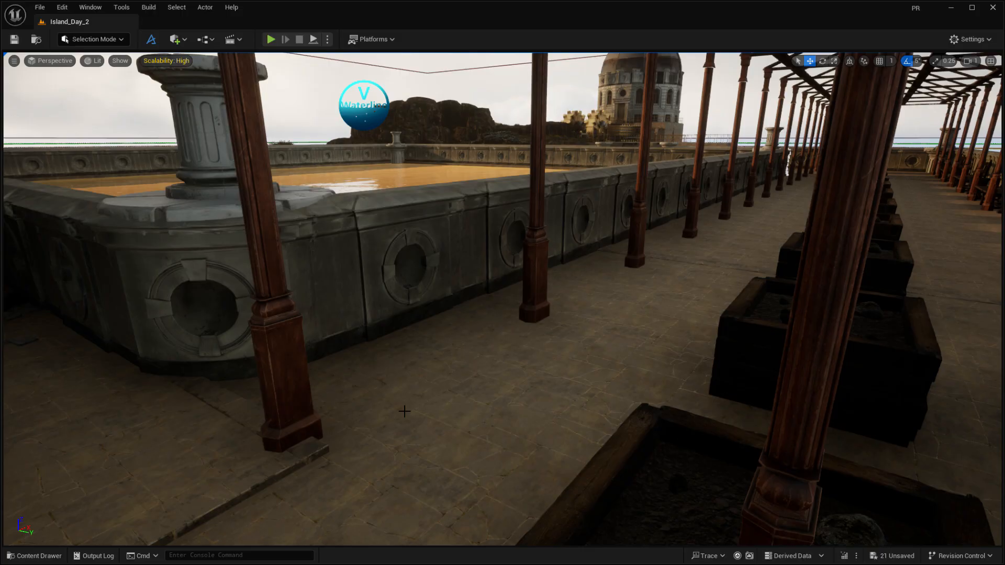
{"action": "mouse_move", "coordinate": [465, 434]}
{"action": "right_mouse_down"}
{"action": "mouse_move", "coordinate": [570, 445]}
{"action": "mouse_move", "coordinate": [505, 453]}
{"action": "mouse_move", "coordinate": [524, 410]}
{"action": "mouse_move", "coordinate": [503, 390]}
{"action": "mouse_move", "coordinate": [519, 417]}
{"action": "mouse_move", "coordinate": [457, 440]}
{"action": "right_mouse_up"}
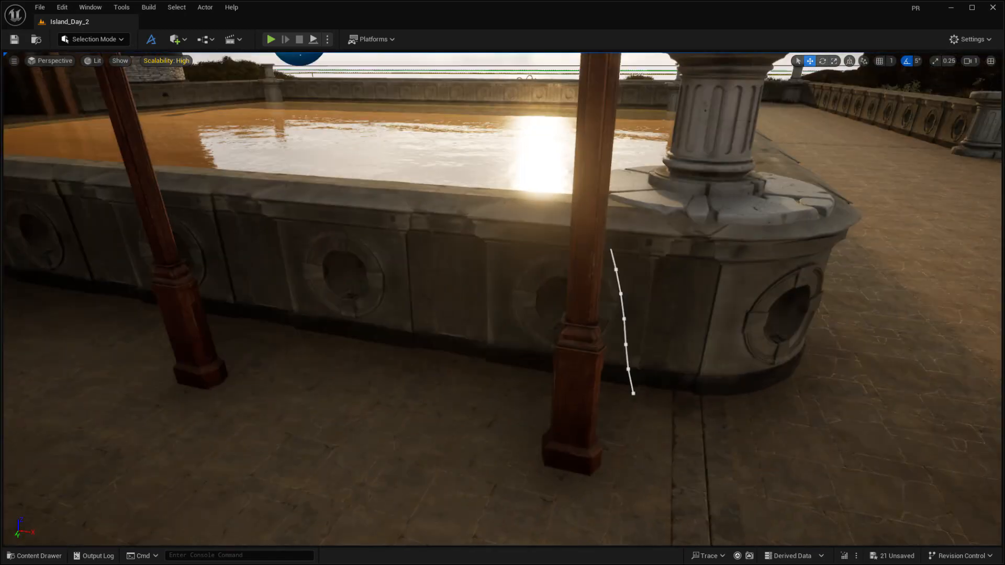
{"action": "left_click", "coordinate": [633, 368]}
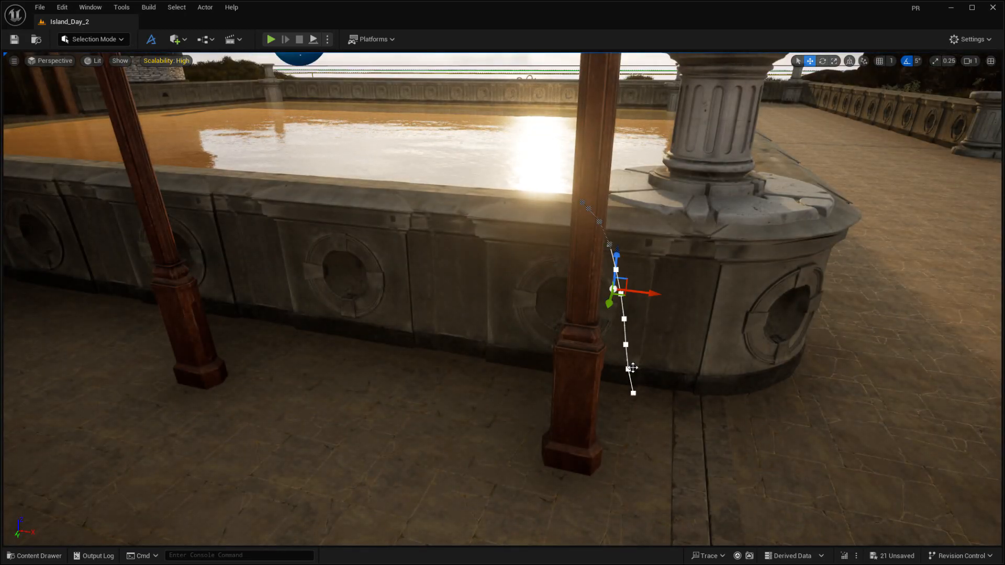
{"action": "key", "text": "Delete"}
Step: Plant a small bare tree in each of the four urns in the first two urn bays
{"action": "right_click_drag", "start_coordinate": [630, 365], "coordinate": [755, 391]}
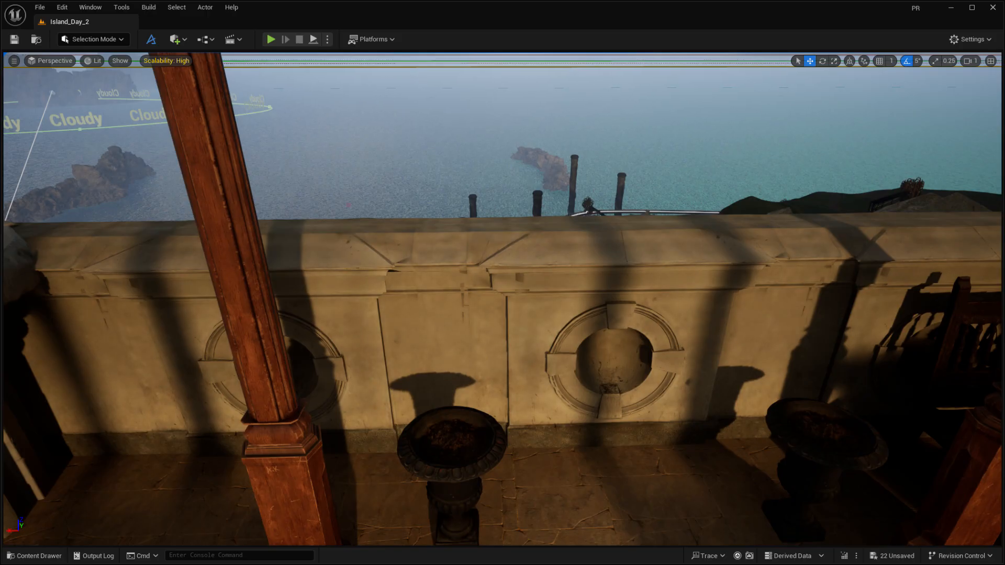
{"action": "left_click_drag", "start_coordinate": [384, 551], "coordinate": [453, 446]}
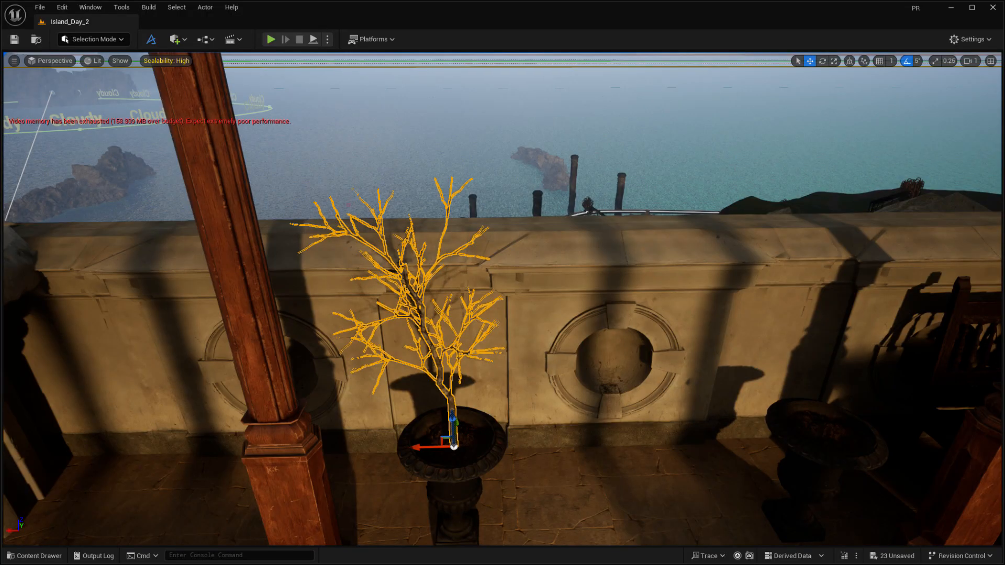
{"action": "left_click_drag", "start_coordinate": [384, 551], "coordinate": [826, 438]}
{"action": "middle_click_drag", "start_coordinate": [825, 438], "coordinate": [340, 438]}
{"action": "mouse_move", "coordinate": [371, 411]}
{"action": "left_mouse_down"}
{"action": "mouse_move", "coordinate": [375, 386]}
{"action": "mouse_move", "coordinate": [370, 405]}
{"action": "left_mouse_up"}
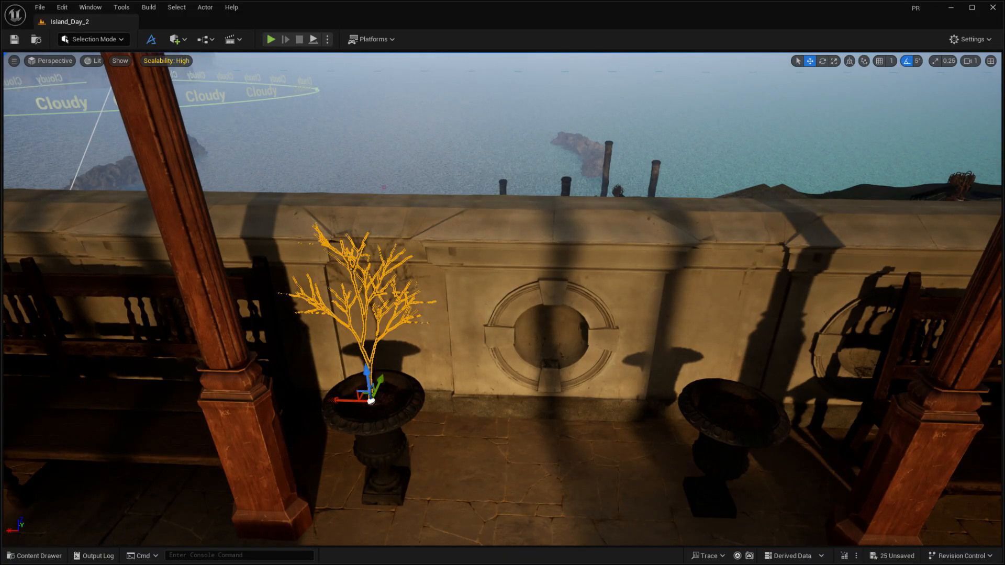
{"action": "left_click_drag", "start_coordinate": [733, 478], "coordinate": [681, 436]}
Step: Plant bare trees in both urns of the next urn bay and rotate each about its vertical axis for variety
{"action": "key", "text": "e"}
{"action": "right_click_drag", "start_coordinate": [680, 435], "coordinate": [681, 435]}
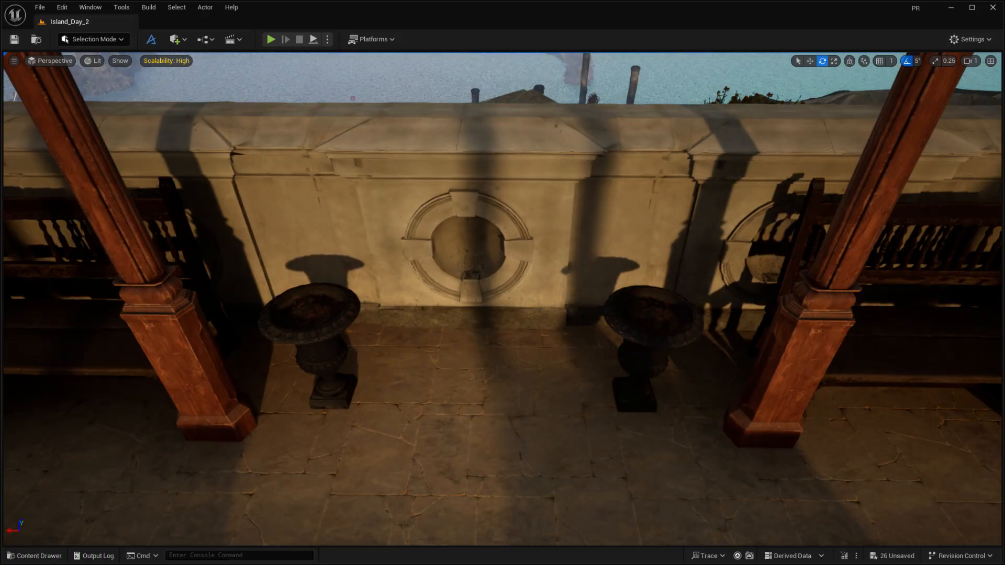
{"action": "left_click_drag", "start_coordinate": [344, 363], "coordinate": [315, 319]}
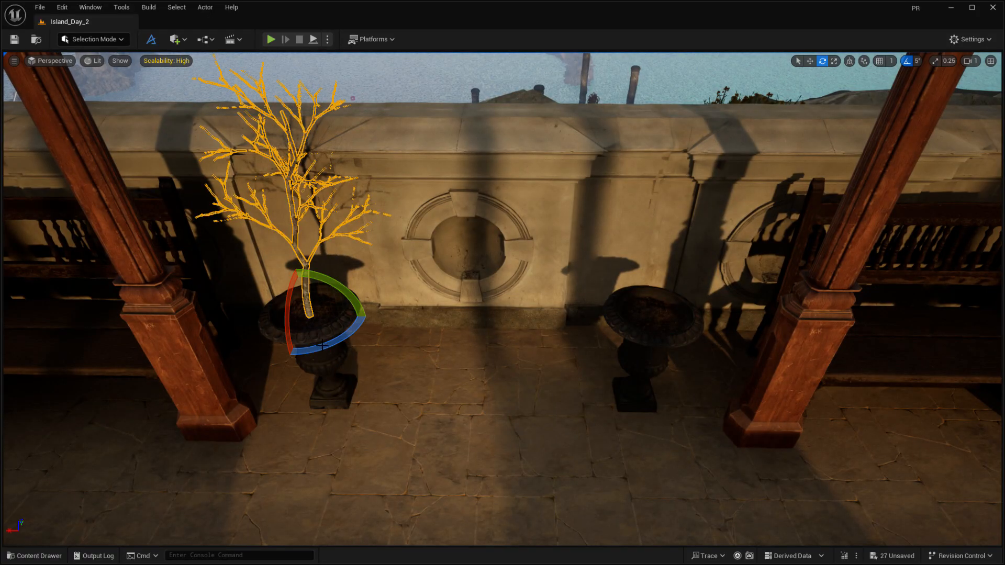
{"action": "left_click_drag", "start_coordinate": [329, 354], "coordinate": [306, 356]}
{"action": "left_click_drag", "start_coordinate": [591, 415], "coordinate": [654, 316]}
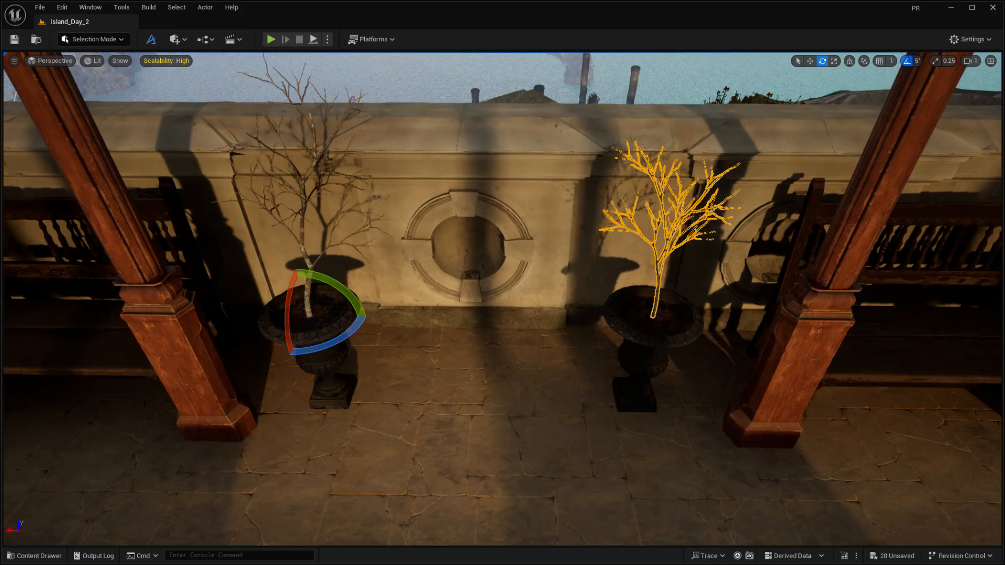
{"action": "left_click_drag", "start_coordinate": [643, 352], "coordinate": [617, 354]}
Step: Continue to the following urn bay and plant a bare tree in each of its two urns
{"action": "key", "text": "d"}
{"action": "right_click_drag", "start_coordinate": [617, 354], "coordinate": [627, 399]}
{"action": "key", "text": "d"}
{"action": "left_click_drag", "start_coordinate": [314, 548], "coordinate": [609, 363]}
{"action": "key", "text": "d"}
{"action": "right_click_drag", "start_coordinate": [609, 363], "coordinate": [613, 364]}
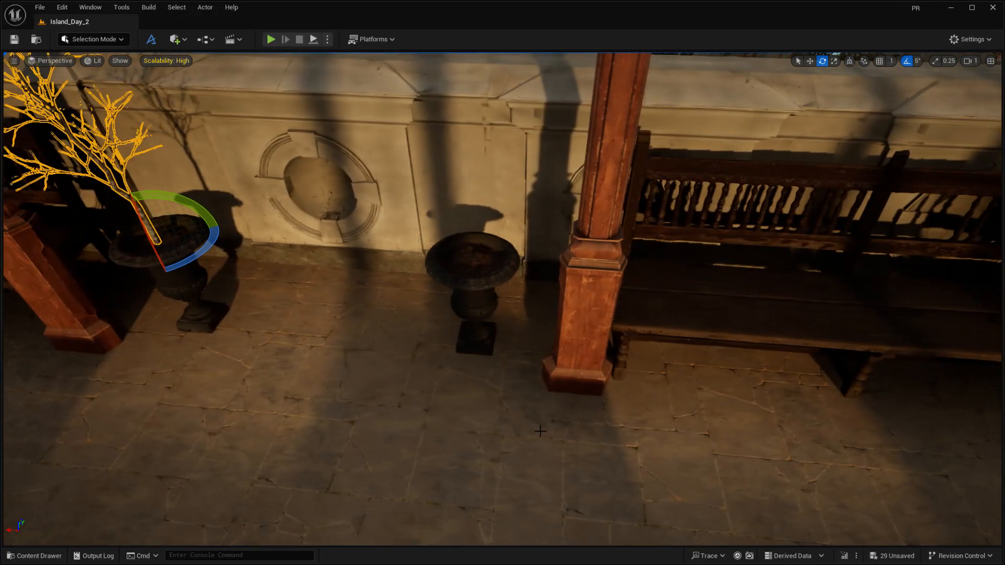
{"action": "left_click_drag", "start_coordinate": [334, 547], "coordinate": [538, 320]}
Step: Plant bare trees in the pair of urns beyond the next bench and vary their rotation
{"action": "right_click_drag", "start_coordinate": [539, 319], "coordinate": [492, 309]}
{"action": "key", "text": "d"}
{"action": "key", "text": "w"}
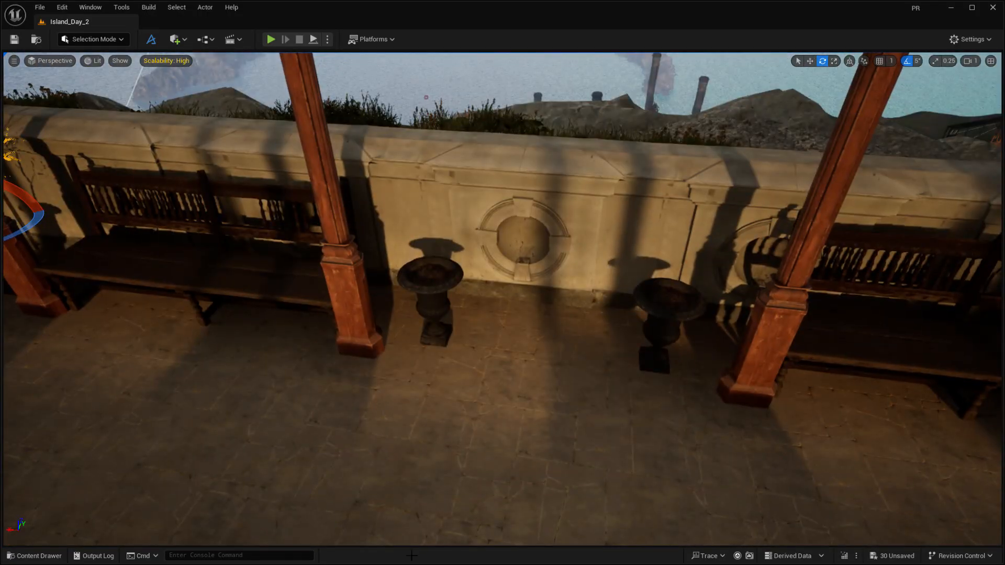
{"action": "left_click_drag", "start_coordinate": [376, 546], "coordinate": [436, 291]}
{"action": "left_click_drag", "start_coordinate": [467, 329], "coordinate": [388, 499]}
{"action": "key", "text": "d"}
{"action": "right_click_drag", "start_coordinate": [389, 499], "coordinate": [397, 499]}
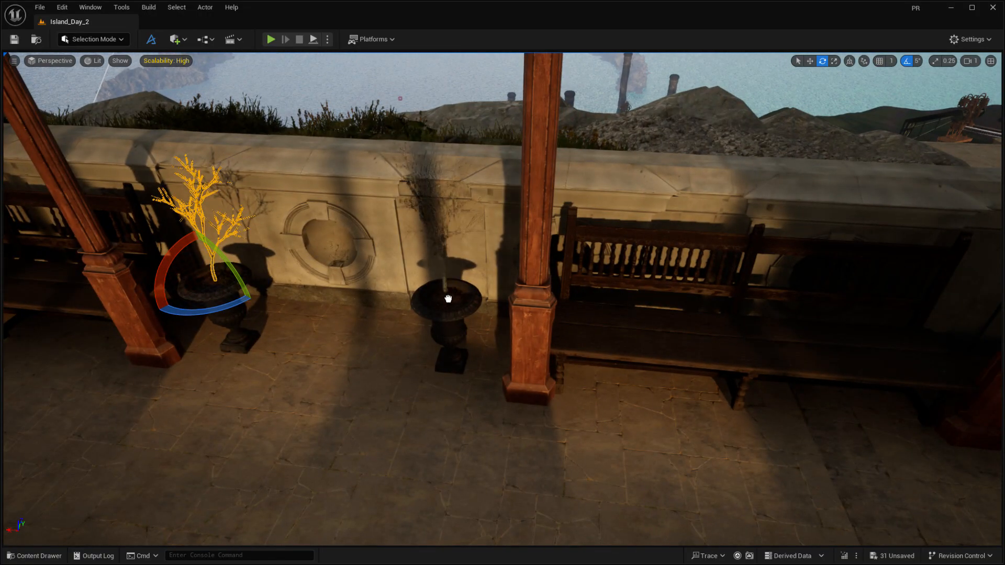
{"action": "left_click_drag", "start_coordinate": [449, 305], "coordinate": [446, 302]}
{"action": "left_click_drag", "start_coordinate": [463, 337], "coordinate": [413, 335]}
Step: Plant bare trees in the last pair of urns in the shaded stretch and in the single urn past the final bench
{"action": "right_click_drag", "start_coordinate": [414, 335], "coordinate": [460, 303]}
{"action": "key", "text": "d"}
{"action": "right_click_drag", "start_coordinate": [409, 426], "coordinate": [408, 426]}
{"action": "key", "text": "w"}
{"action": "left_click_drag", "start_coordinate": [346, 342], "coordinate": [385, 354]}
{"action": "mouse_move", "coordinate": [385, 354]}
{"action": "right_mouse_down"}
{"action": "mouse_move", "coordinate": [335, 340]}
{"action": "mouse_move", "coordinate": [398, 351]}
{"action": "right_mouse_up"}
{"action": "key", "text": "d"}
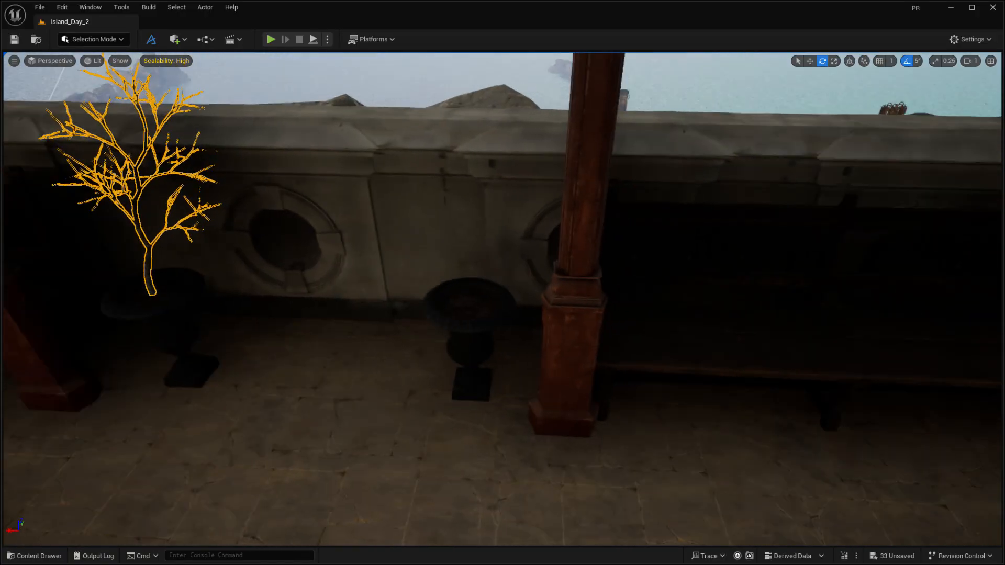
{"action": "left_click_drag", "start_coordinate": [453, 359], "coordinate": [414, 323]}
{"action": "right_click_drag", "start_coordinate": [414, 323], "coordinate": [442, 332]}
{"action": "key", "text": "d"}
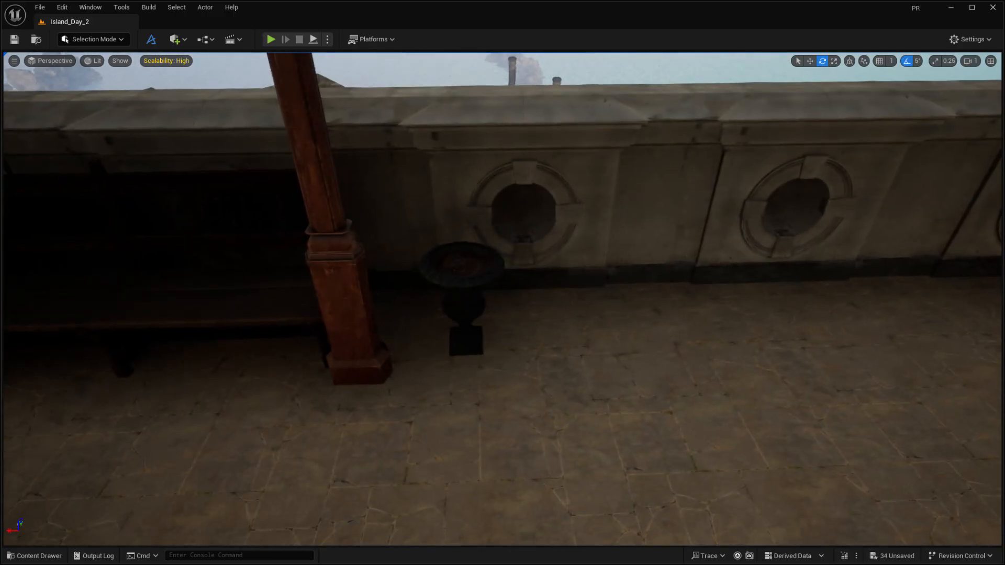
{"action": "left_click_drag", "start_coordinate": [341, 503], "coordinate": [436, 296]}
Step: Look back along the whole pergola from its end and save the level
{"action": "right_click_drag", "start_coordinate": [435, 296], "coordinate": [335, 220]}
{"action": "key", "text": "s"}
{"action": "right_click_drag", "start_coordinate": [523, 319], "coordinate": [583, 359]}
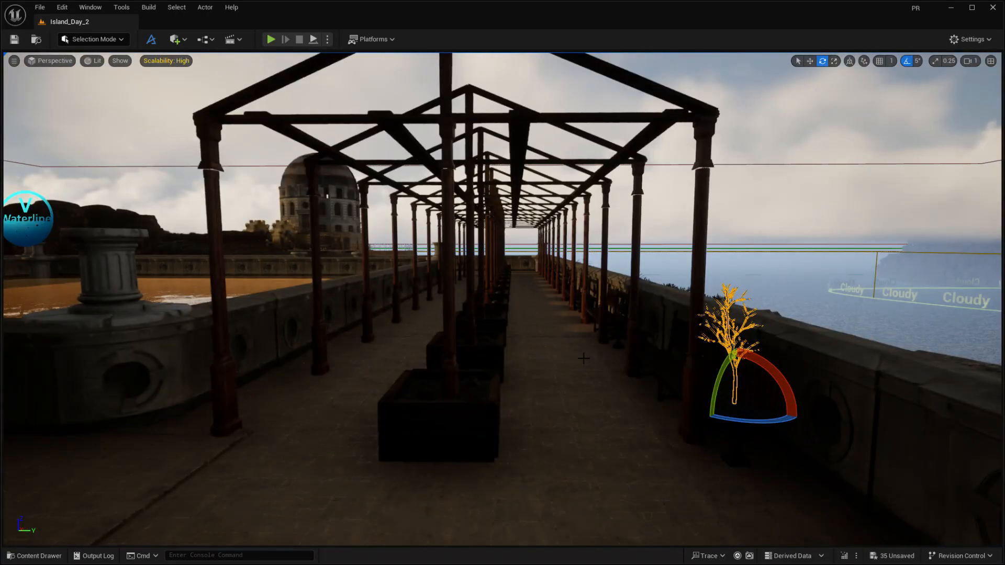
{"action": "key", "text": "ctrl+s"}
Step: Ungroup the first eight pergola structures one after another, starting from the near end of the walkway
{"action": "right_click_drag", "start_coordinate": [780, 207], "coordinate": [976, 241]}
{"action": "key", "text": "w"}
{"action": "key", "text": "w"}
{"action": "key", "text": "w"}
{"action": "left_click", "coordinate": [572, 324]}
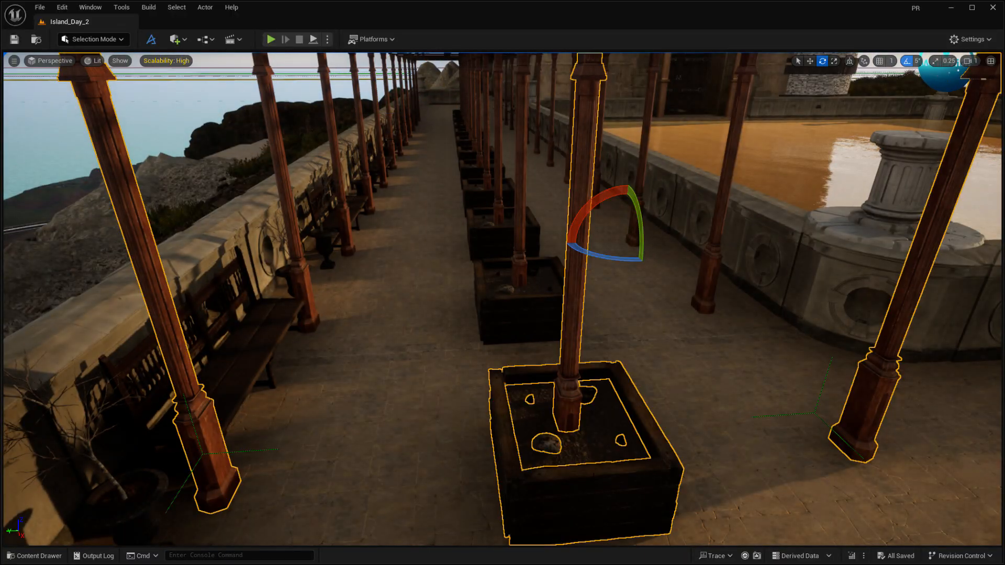
{"action": "key", "text": "shift+g"}
{"action": "left_click", "coordinate": [524, 314]}
{"action": "key", "text": "shift+g"}
{"action": "left_click", "coordinate": [500, 241]}
{"action": "key", "text": "shift+g"}
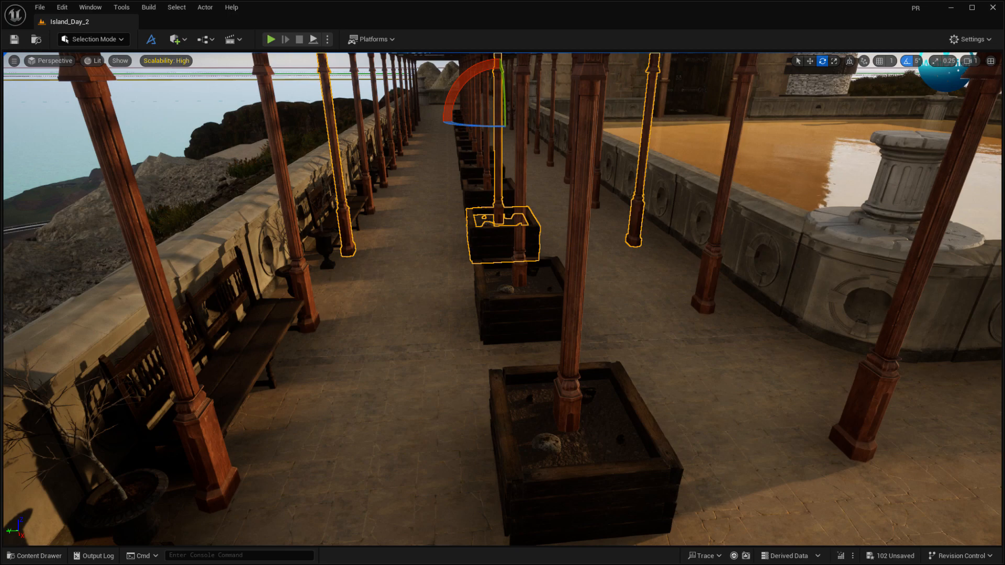
{"action": "left_click", "coordinate": [487, 197]}
{"action": "key", "text": "shift+g"}
{"action": "left_click", "coordinate": [482, 175]}
{"action": "key", "text": "shift+g"}
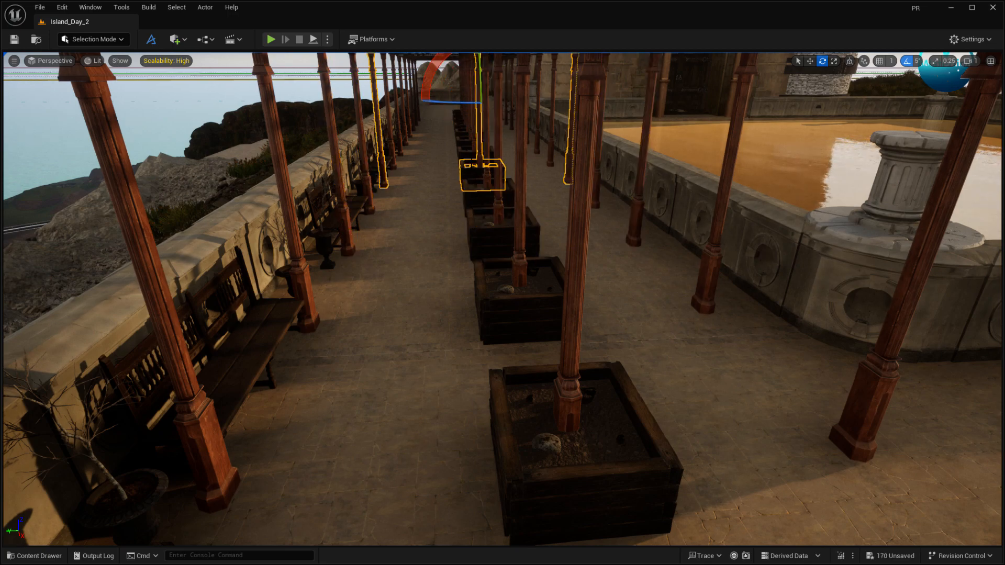
{"action": "left_click", "coordinate": [476, 160]}
{"action": "key", "text": "shift+g"}
{"action": "left_click", "coordinate": [472, 146]}
{"action": "key", "text": "shift+g"}
{"action": "left_click", "coordinate": [470, 138]}
{"action": "key", "text": "shift+g"}
Step: Move further down the walkway and ungroup the next four pergola structures towards the stairs
{"action": "right_click_drag", "start_coordinate": [469, 138], "coordinate": [487, 101]}
{"action": "key", "text": "w"}
{"action": "key", "text": "a"}
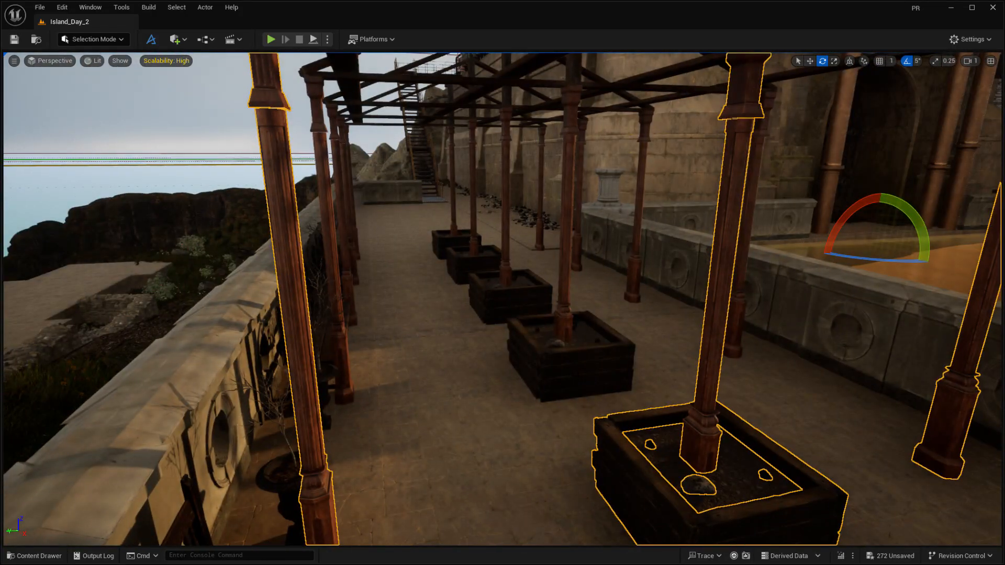
{"action": "left_click", "coordinate": [569, 194]}
{"action": "key", "text": "shift+g"}
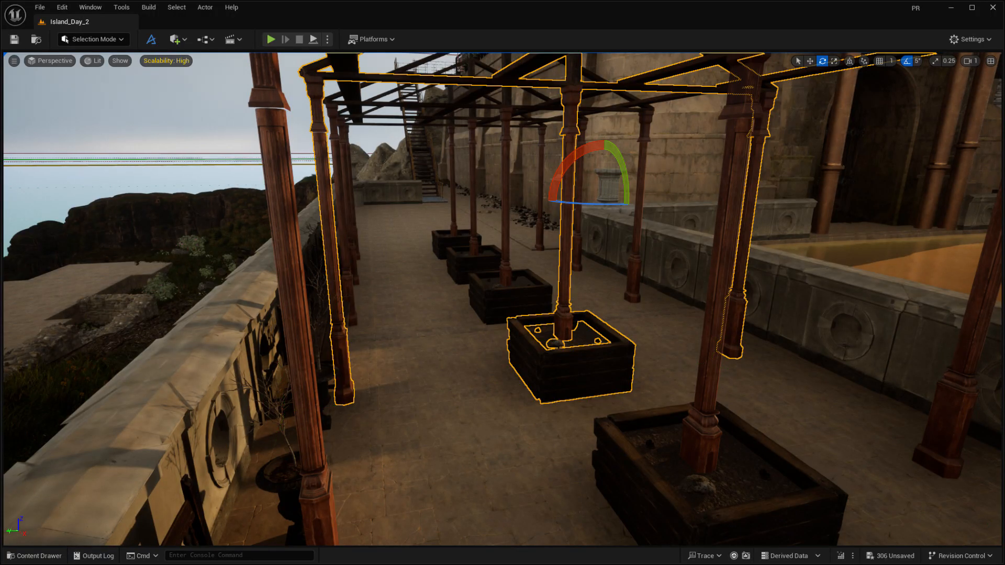
{"action": "left_click", "coordinate": [505, 193]}
{"action": "key", "text": "shift+g"}
{"action": "left_click", "coordinate": [472, 209]}
{"action": "key", "text": "shift+g"}
{"action": "left_click", "coordinate": [454, 205]}
{"action": "key", "text": "shift+g"}
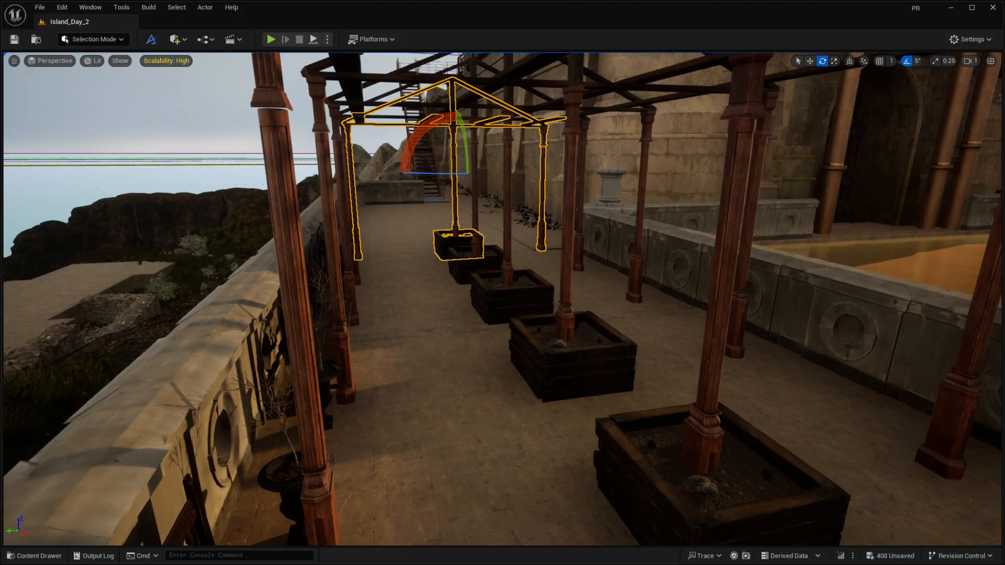
Step: Check that the last two planter structures are ungrouped by selecting a single planter plank and the neighbouring planter's post
{"action": "key", "text": "d"}
{"action": "mouse_move", "coordinate": [411, 328]}
{"action": "right_mouse_down"}
{"action": "mouse_move", "coordinate": [372, 340]}
{"action": "mouse_move", "coordinate": [389, 307]}
{"action": "mouse_move", "coordinate": [406, 317]}
{"action": "right_mouse_up"}
{"action": "key", "text": "w"}
{"action": "key", "text": "a"}
{"action": "left_click", "coordinate": [478, 401]}
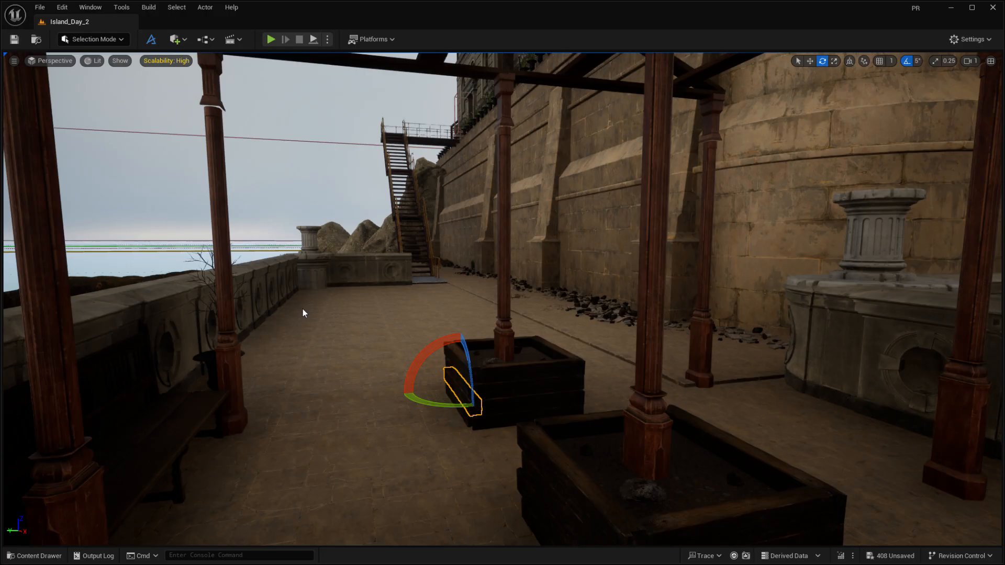
{"action": "right_click_drag", "start_coordinate": [460, 443], "coordinate": [475, 456]}
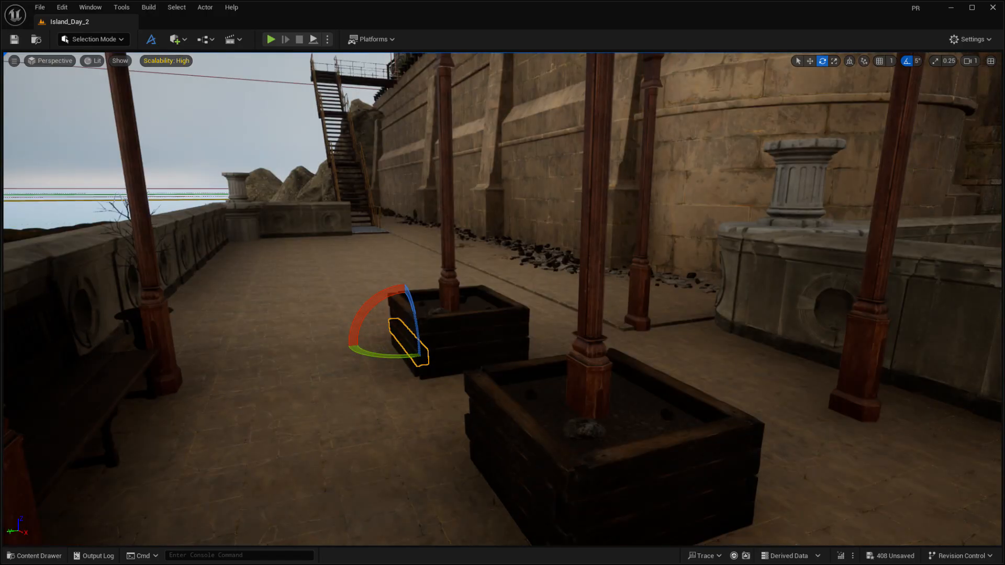
{"action": "left_click", "coordinate": [590, 384]}
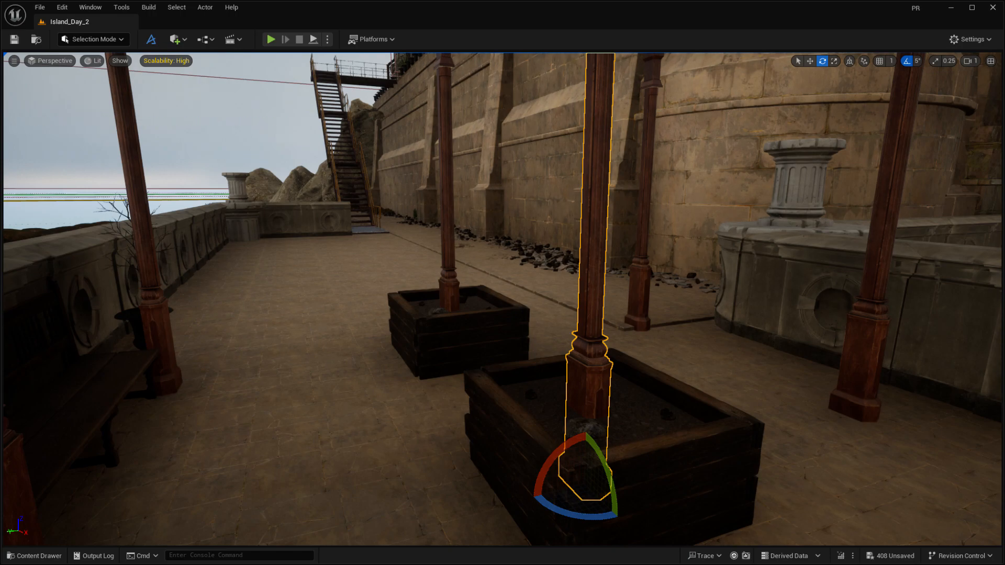
Step: Place five single green leaf meshes in a row on the open paving between the pergola and the stairs
{"action": "left_click", "coordinate": [354, 446]}
{"action": "right_click_drag", "start_coordinate": [353, 446], "coordinate": [331, 422]}
{"action": "key", "text": "w"}
{"action": "key", "text": "s"}
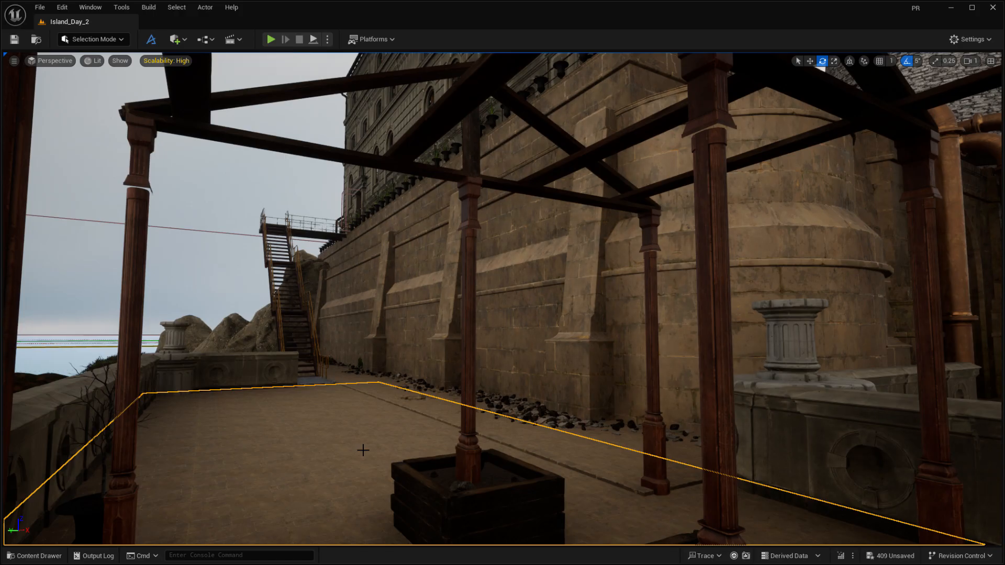
{"action": "right_click_drag", "start_coordinate": [353, 441], "coordinate": [349, 504]}
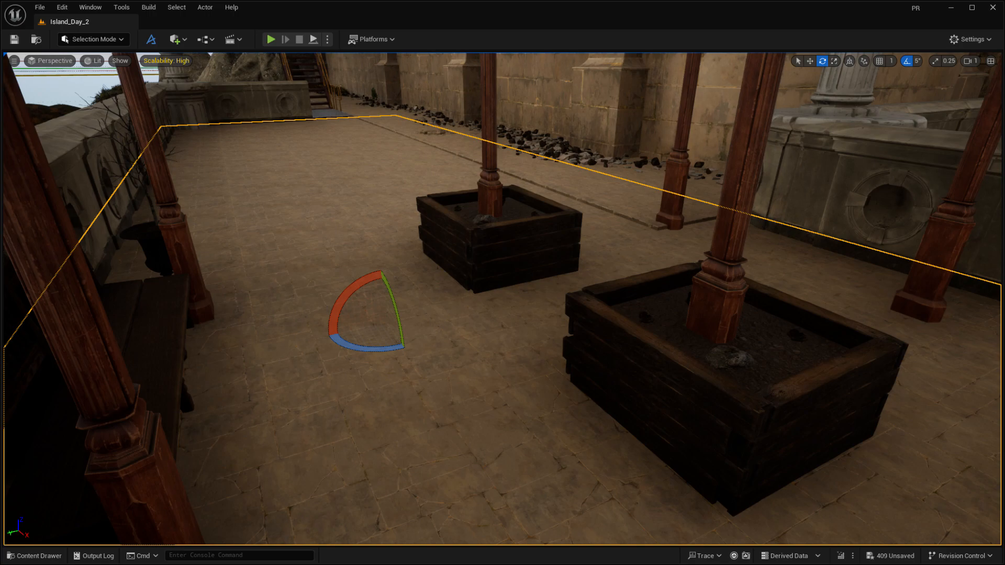
{"action": "mouse_move", "coordinate": [510, 522]}
{"action": "right_mouse_down"}
{"action": "mouse_move", "coordinate": [450, 481]}
{"action": "mouse_move", "coordinate": [555, 531]}
{"action": "mouse_move", "coordinate": [607, 534]}
{"action": "mouse_move", "coordinate": [514, 503]}
{"action": "right_mouse_up"}
{"action": "key", "text": "w"}
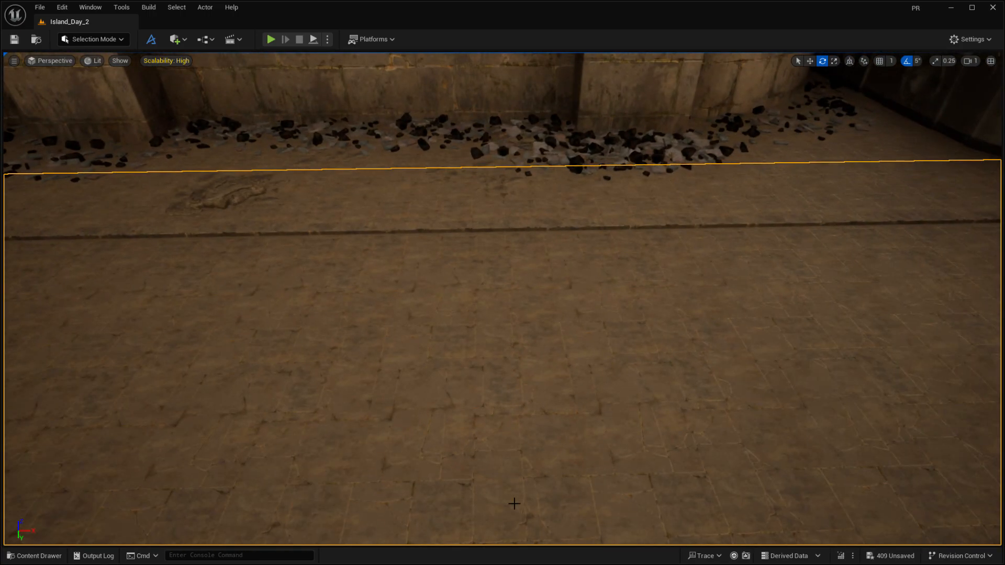
{"action": "left_click_drag", "start_coordinate": [366, 407], "coordinate": [372, 354]}
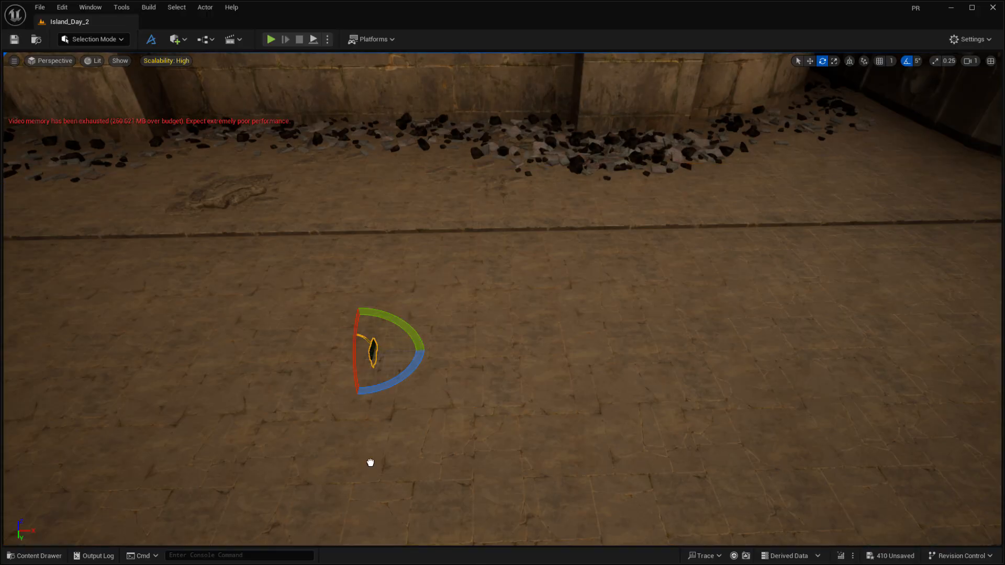
{"action": "left_click_drag", "start_coordinate": [429, 354], "coordinate": [428, 353]}
{"action": "left_click_drag", "start_coordinate": [490, 412], "coordinate": [502, 354]}
{"action": "left_click_drag", "start_coordinate": [484, 545], "coordinate": [560, 356]}
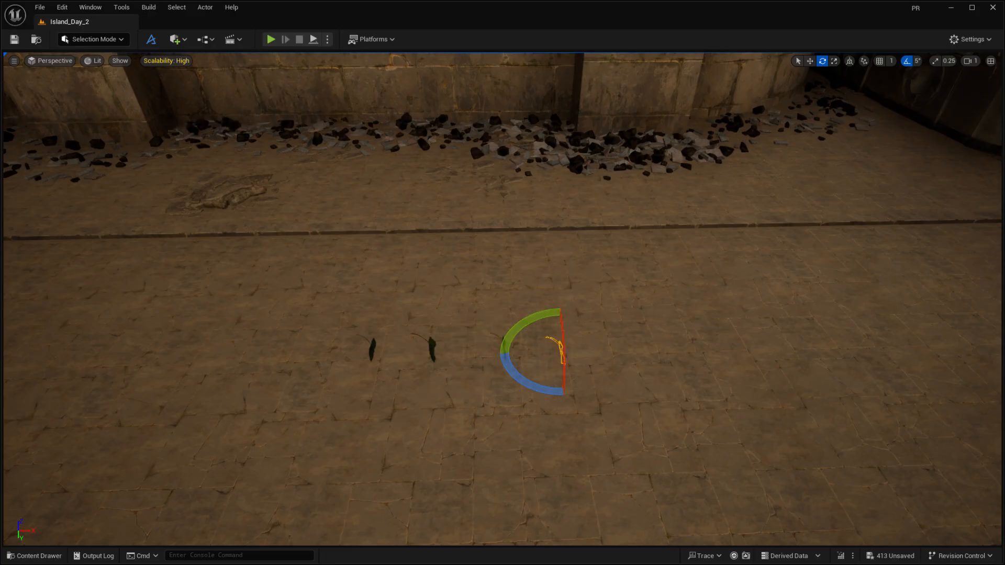
{"action": "left_click_drag", "start_coordinate": [532, 529], "coordinate": [634, 365]}
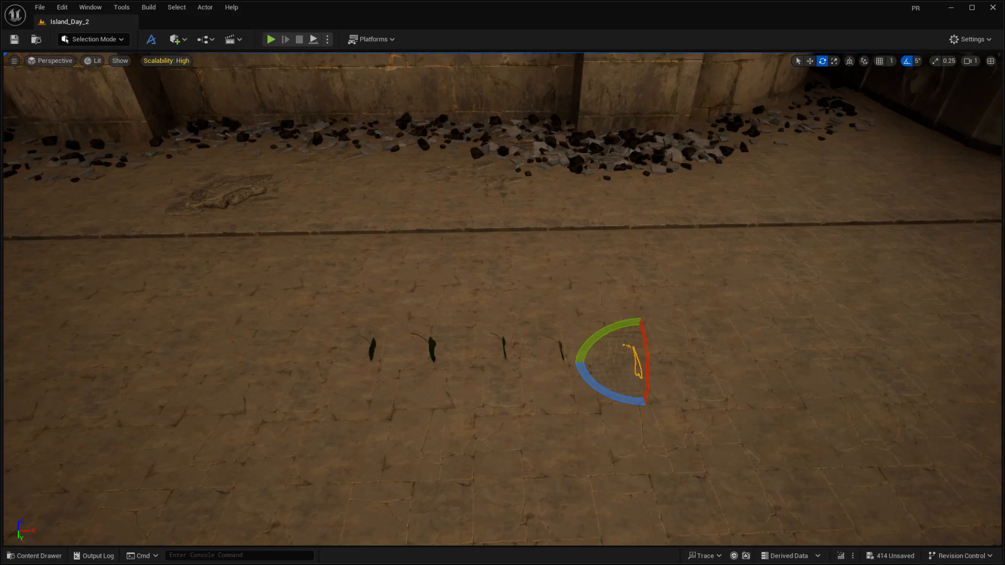
Step: Add three larger leaf clusters and two single reddish leaves on the paving beside the row of green leaves
{"action": "left_click_drag", "start_coordinate": [335, 545], "coordinate": [378, 452]}
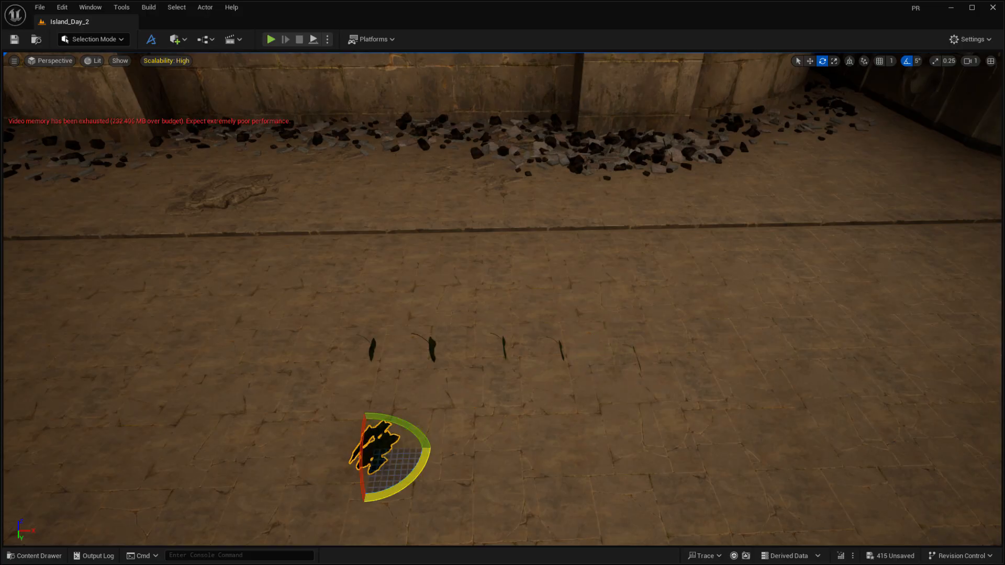
{"action": "left_click_drag", "start_coordinate": [437, 545], "coordinate": [469, 473]}
{"action": "left_click_drag", "start_coordinate": [587, 489], "coordinate": [584, 449]}
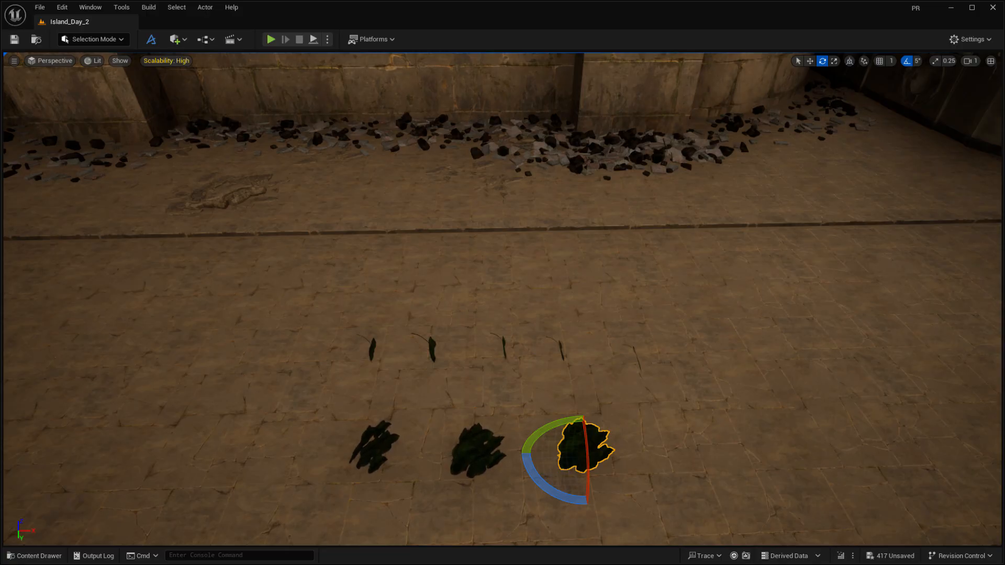
{"action": "left_click_drag", "start_coordinate": [473, 544], "coordinate": [428, 397]}
{"action": "left_click_drag", "start_coordinate": [463, 544], "coordinate": [494, 399]}
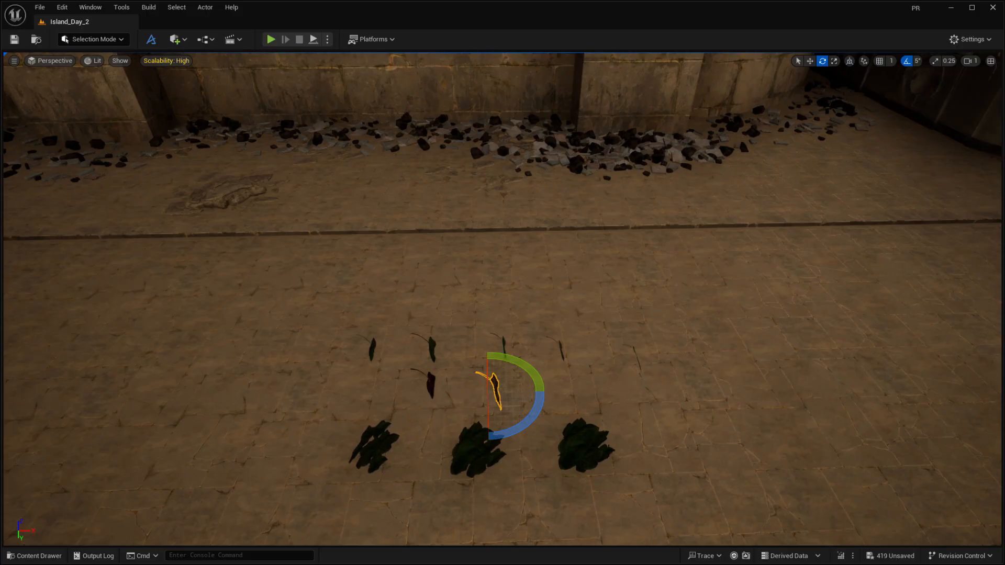
Step: Return to the end planter and select all four stones lying in its soil
{"action": "right_click_drag", "start_coordinate": [703, 452], "coordinate": [565, 419]}
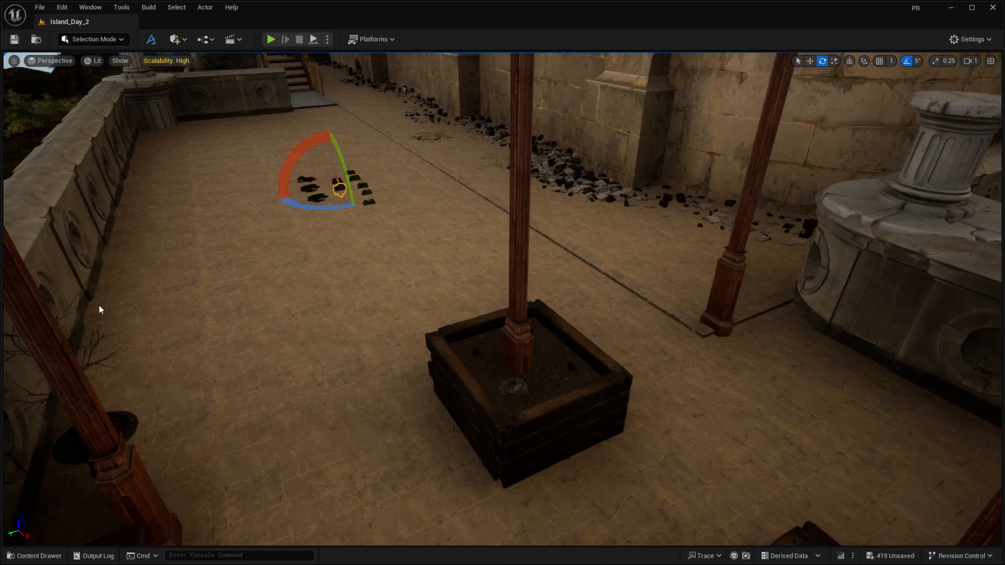
{"action": "right_click_drag", "start_coordinate": [292, 496], "coordinate": [208, 453]}
{"action": "key", "text": "s"}
{"action": "key", "text": "w"}
{"action": "key", "text": "d"}
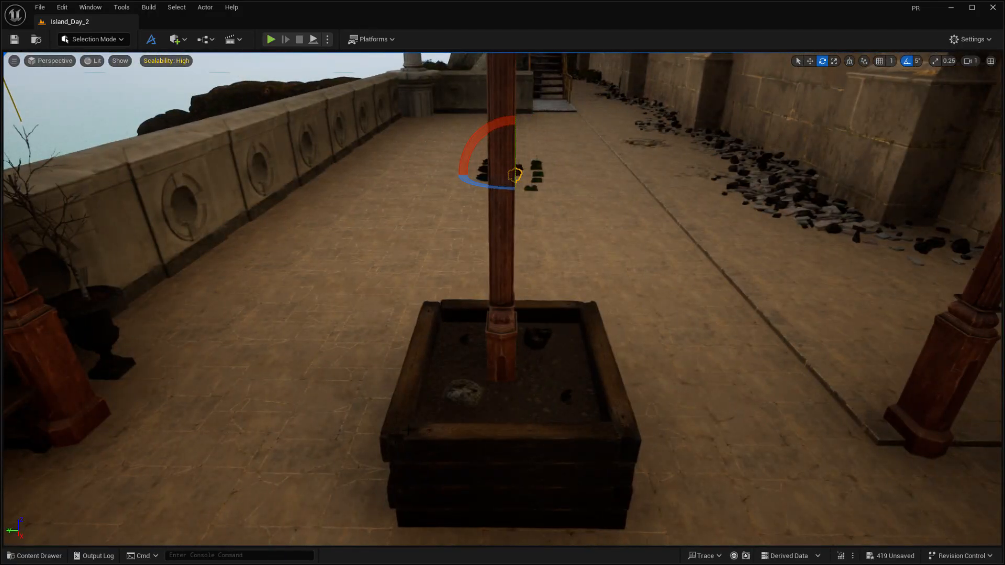
{"action": "left_click", "coordinate": [465, 339]}
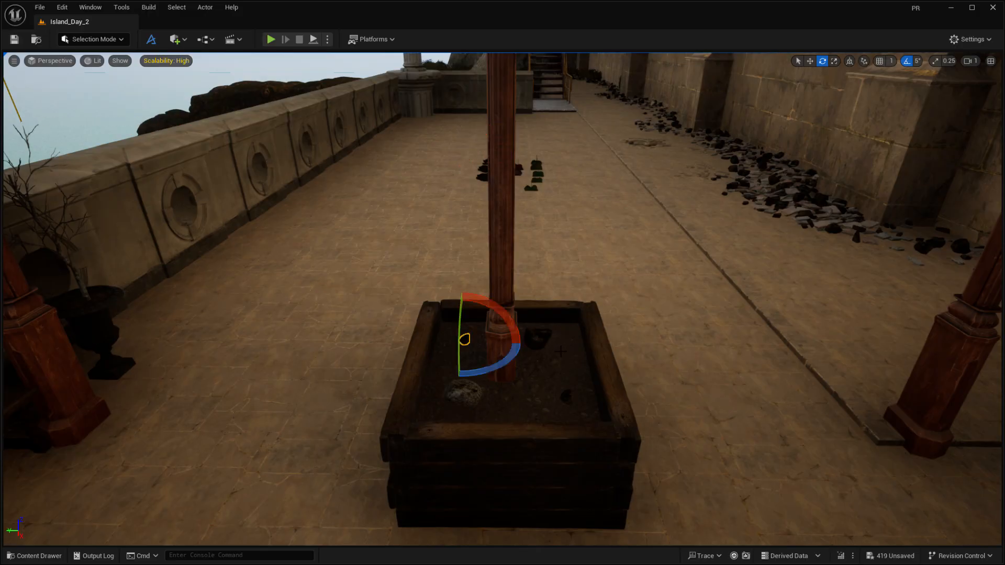
{"action": "left_click", "coordinate": [537, 339], "text": "ctrl"}
{"action": "left_click", "coordinate": [565, 396], "text": "ctrl"}
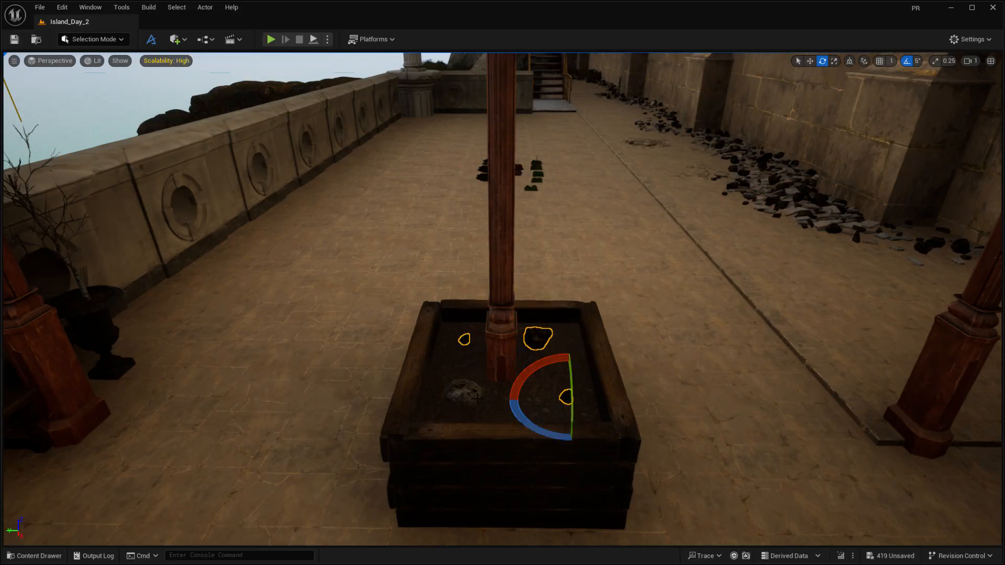
{"action": "left_click", "coordinate": [462, 394], "text": "ctrl"}
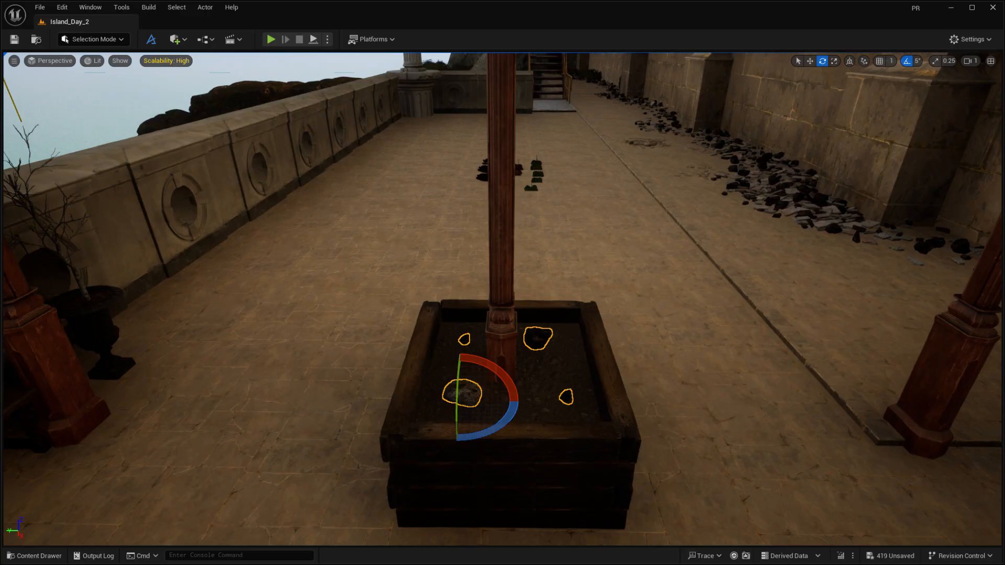
Step: Select the three leaf clusters and seven single leaves on the paving and use them to grow foliage in the end planter
{"action": "key", "text": "w"}
{"action": "right_click_drag", "start_coordinate": [502, 293], "coordinate": [533, 327]}
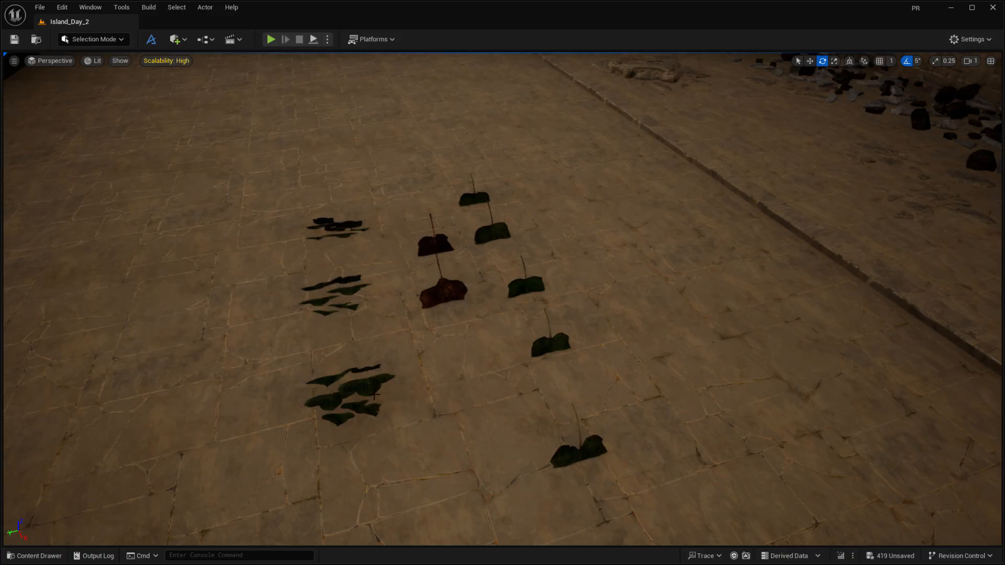
{"action": "left_click", "coordinate": [346, 391]}
{"action": "left_click", "coordinate": [356, 299], "text": "ctrl"}
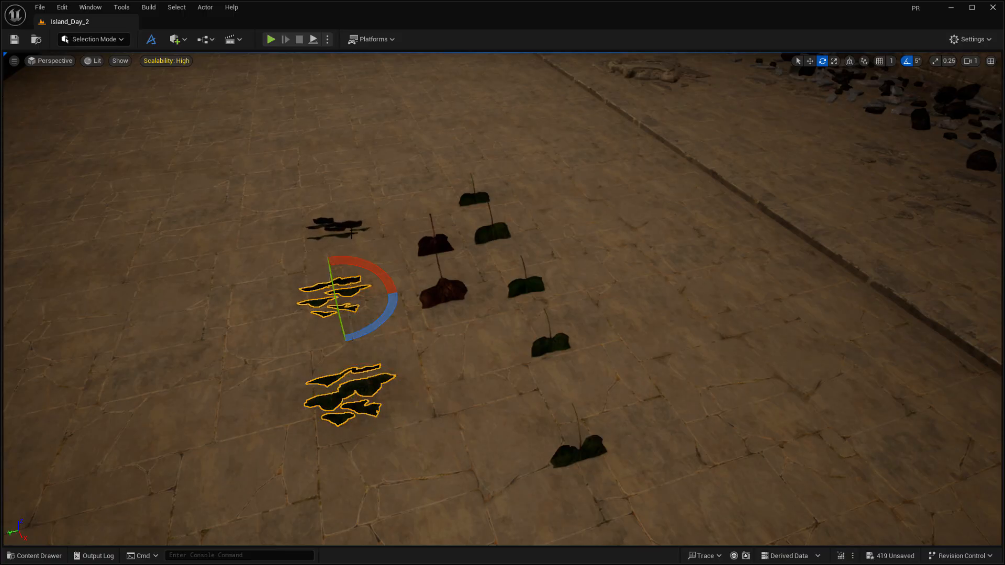
{"action": "left_click", "coordinate": [331, 228], "text": "ctrl"}
{"action": "left_click", "coordinate": [443, 293], "text": "ctrl"}
{"action": "left_click", "coordinate": [435, 243], "text": "ctrl"}
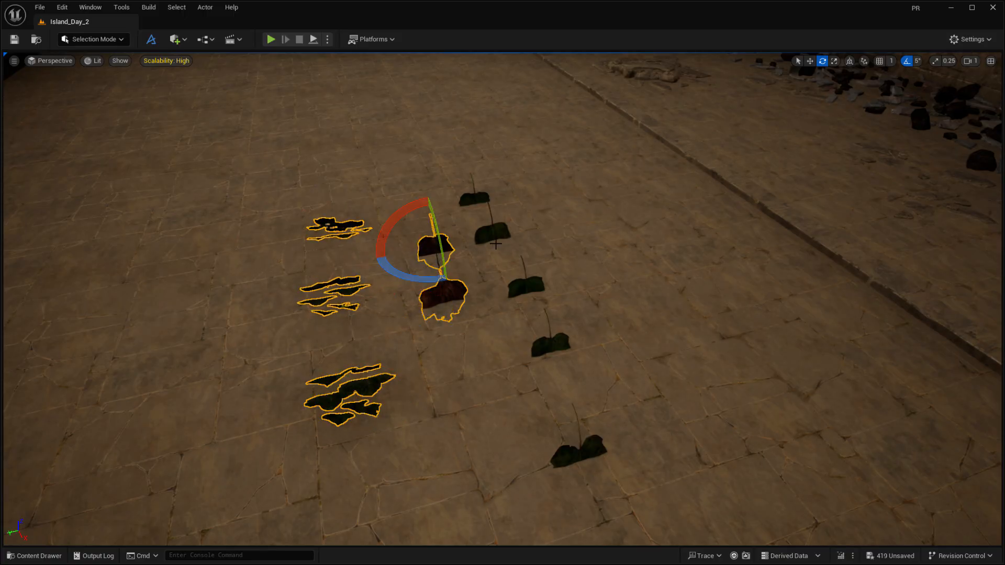
{"action": "left_click", "coordinate": [490, 228], "text": "ctrl"}
{"action": "left_click", "coordinate": [477, 202], "text": "ctrl"}
{"action": "left_click", "coordinate": [526, 289], "text": "ctrl"}
{"action": "left_click", "coordinate": [552, 346], "text": "ctrl"}
{"action": "left_click", "coordinate": [579, 451], "text": "ctrl"}
{"action": "right_click_drag", "start_coordinate": [580, 451], "coordinate": [560, 377]}
{"action": "key", "text": "s"}
{"action": "key", "text": "w"}
{"action": "right_click_drag", "start_coordinate": [503, 298], "coordinate": [531, 316]}
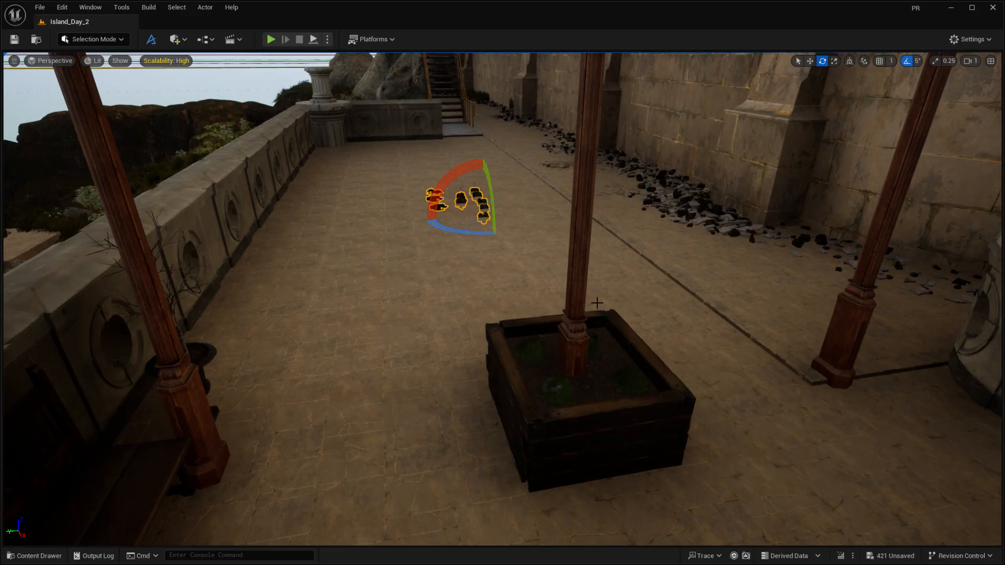
Step: Select the end structure's central post, its crossbeam, the central lengthwise beam and the adjacent beam on the castle wall side
{"action": "left_click", "coordinate": [588, 304]}
{"action": "key", "text": "f"}
{"action": "right_click_drag", "start_coordinate": [579, 298], "coordinate": [579, 282]}
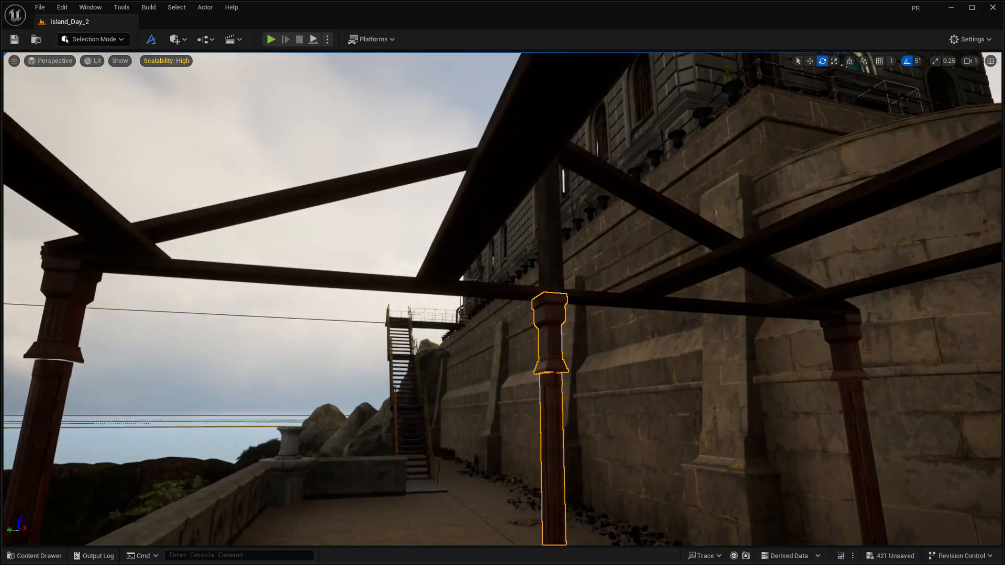
{"action": "left_click", "coordinate": [579, 298], "text": "ctrl"}
{"action": "left_click", "coordinate": [482, 291], "text": "ctrl"}
{"action": "left_click", "coordinate": [461, 250], "text": "ctrl"}
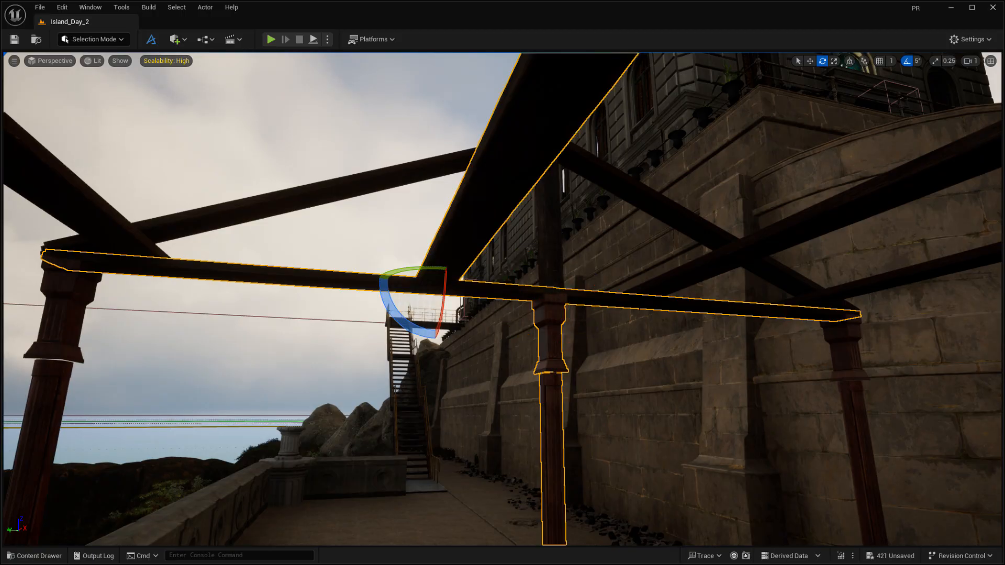
{"action": "left_click", "coordinate": [675, 285], "text": "ctrl"}
Step: Add the two outer lengthwise beams and the upper central post to the selection and grow ivy over all selected parts
{"action": "right_click_drag", "start_coordinate": [675, 285], "coordinate": [672, 315]}
{"action": "key", "text": "s"}
{"action": "key", "text": "d"}
{"action": "key", "text": "a"}
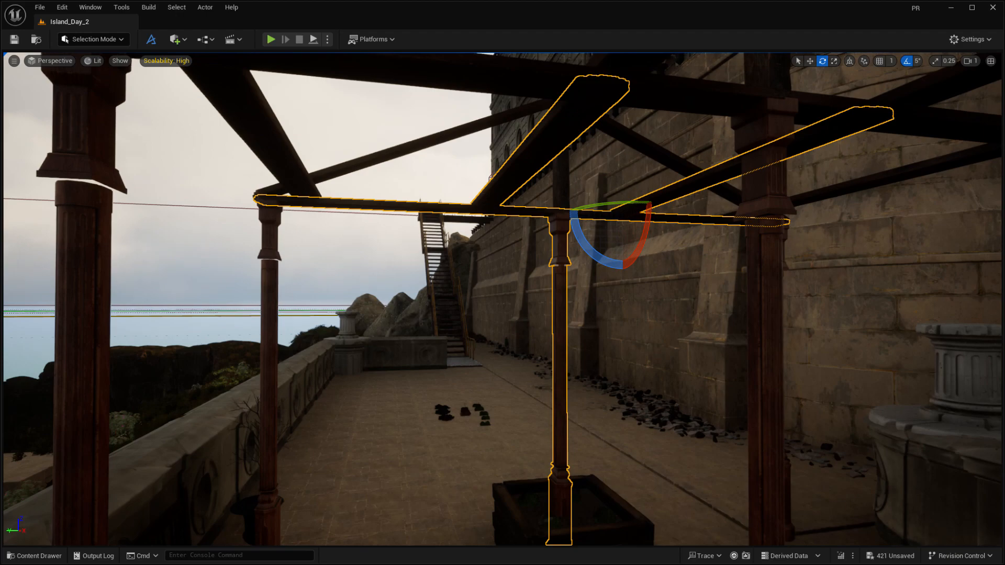
{"action": "left_click", "coordinate": [295, 163], "text": "ctrl"}
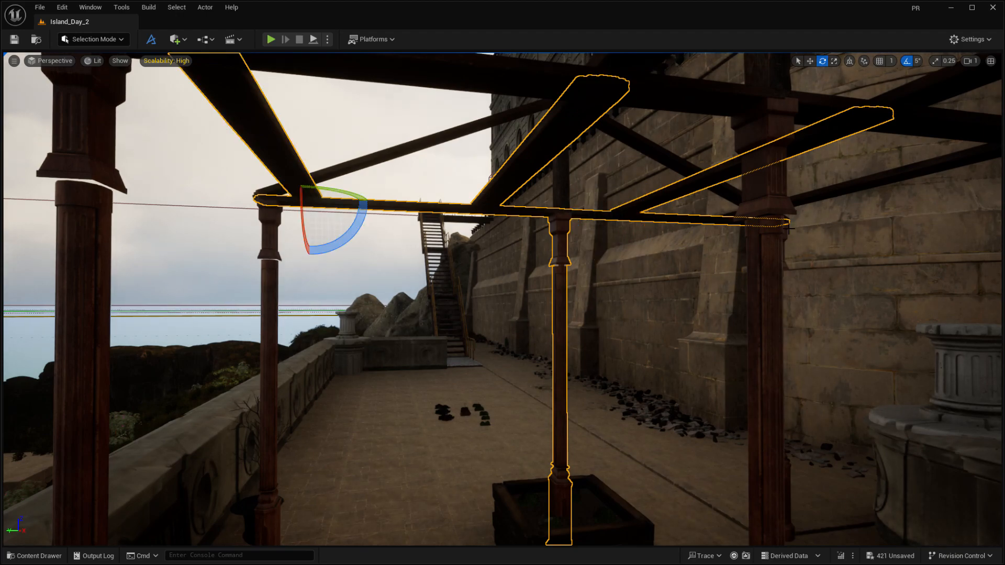
{"action": "left_click", "coordinate": [824, 203], "text": "ctrl"}
{"action": "right_click_drag", "start_coordinate": [463, 325], "coordinate": [533, 289]}
{"action": "key", "text": "d"}
{"action": "key", "text": "a"}
{"action": "key", "text": "w"}
{"action": "key", "text": "s"}
{"action": "left_click", "coordinate": [530, 289], "text": "ctrl"}
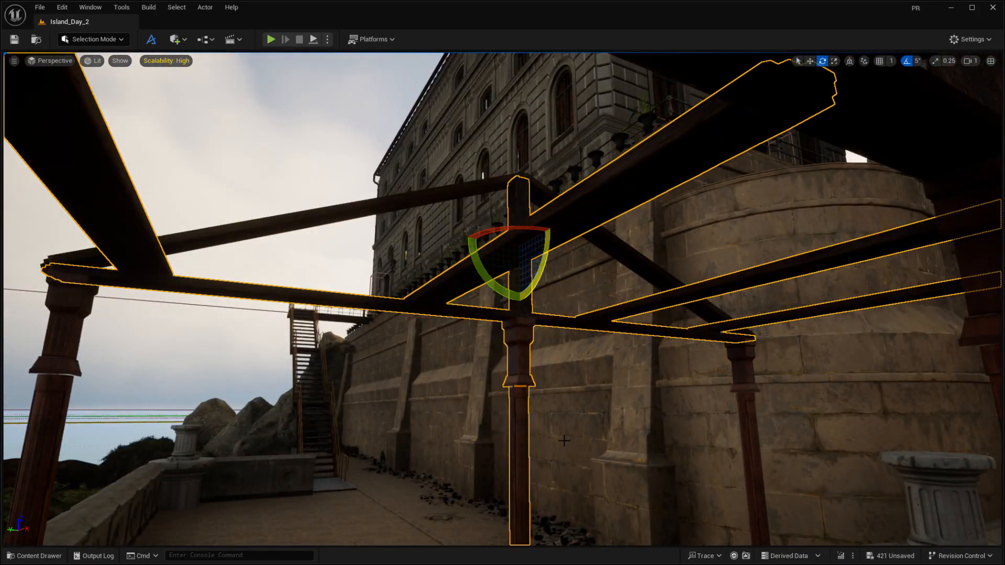
{"action": "right_click_drag", "start_coordinate": [537, 445], "coordinate": [539, 507]}
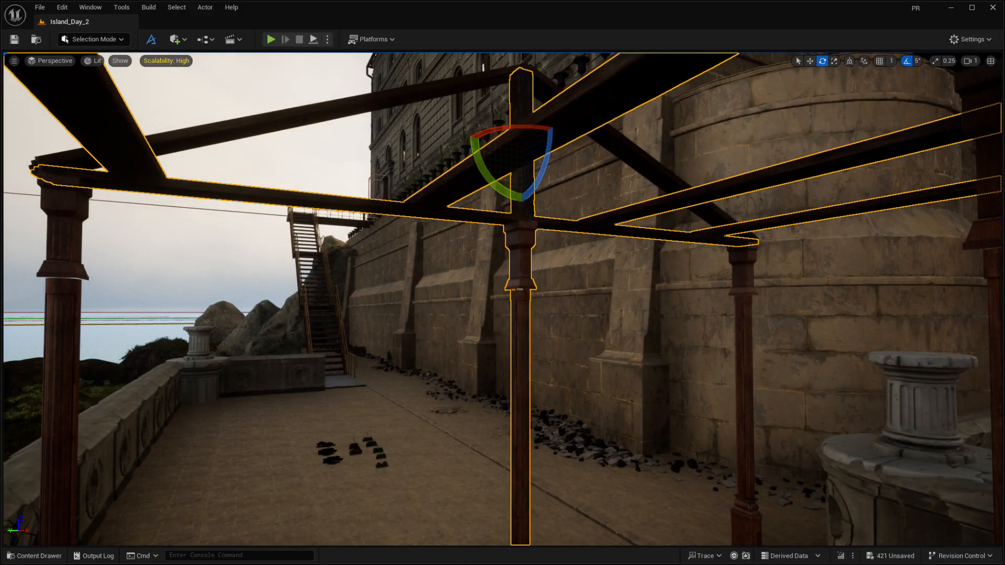
{"action": "key", "text": "ctrl+h"}
Step: Examine the ivy on the end structure's central post and overhead beams from several angles and up close
{"action": "mouse_move", "coordinate": [432, 482]}
{"action": "right_mouse_down"}
{"action": "mouse_move", "coordinate": [393, 493]}
{"action": "mouse_move", "coordinate": [352, 484]}
{"action": "mouse_move", "coordinate": [332, 500]}
{"action": "mouse_move", "coordinate": [424, 495]}
{"action": "right_mouse_up"}
{"action": "key", "text": "d"}
{"action": "key", "text": "e"}
{"action": "key", "text": "s"}
{"action": "key", "text": "a"}
{"action": "key", "text": "q"}
{"action": "key", "text": "a"}
{"action": "key", "text": "w"}
{"action": "key", "text": "a"}
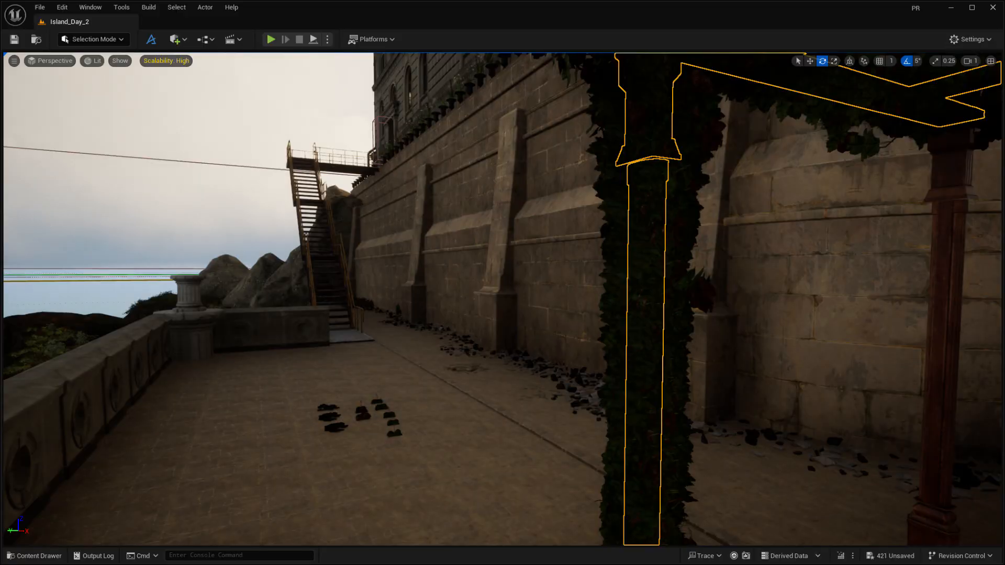
{"action": "key", "text": "f"}
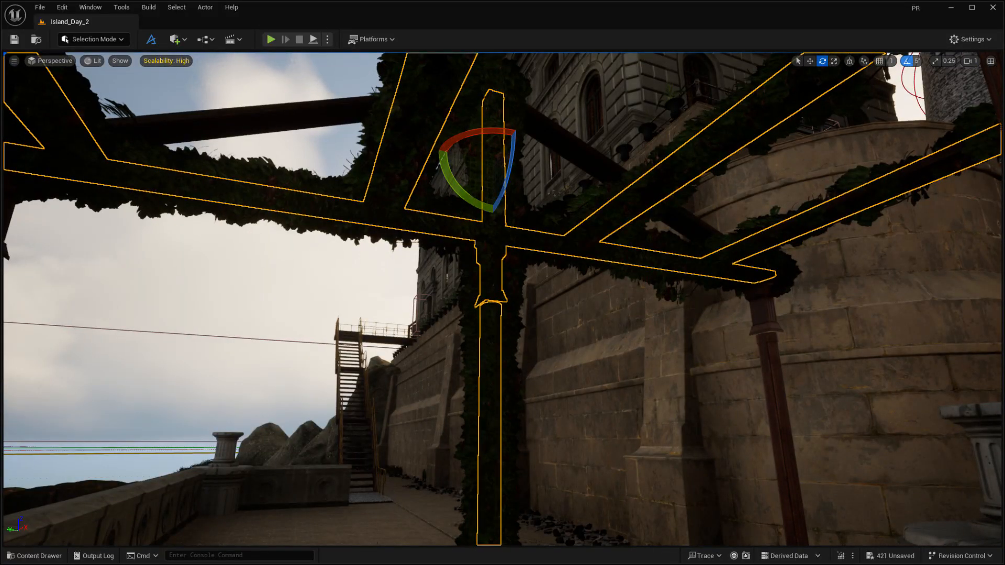